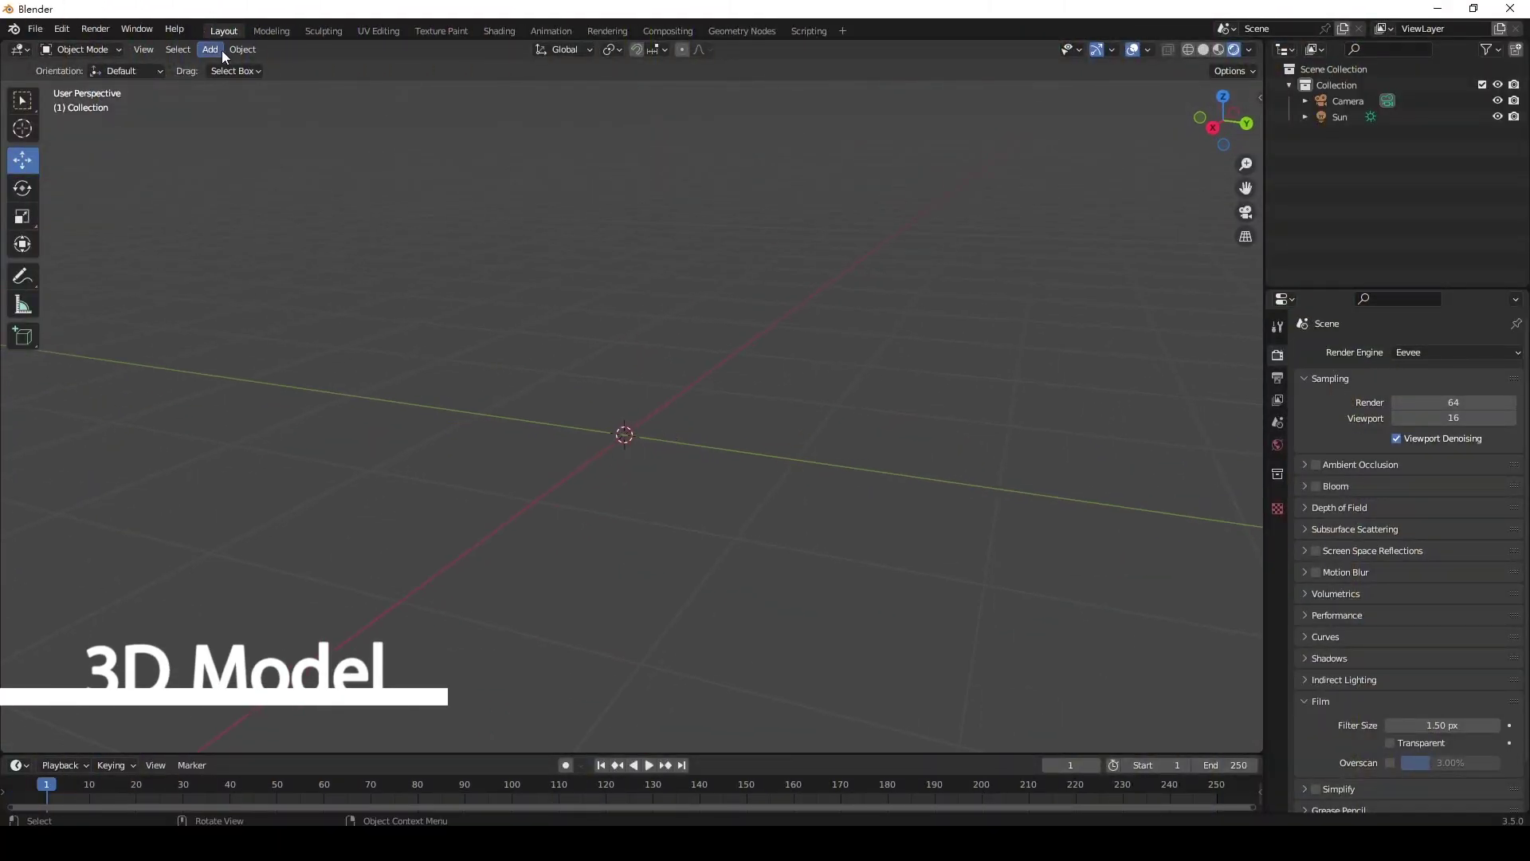
Add a plane mesh at the origin and assign the existing Grass material to it
left_click(211, 50)
mouse_move(272, 65)
left_click(357, 62)
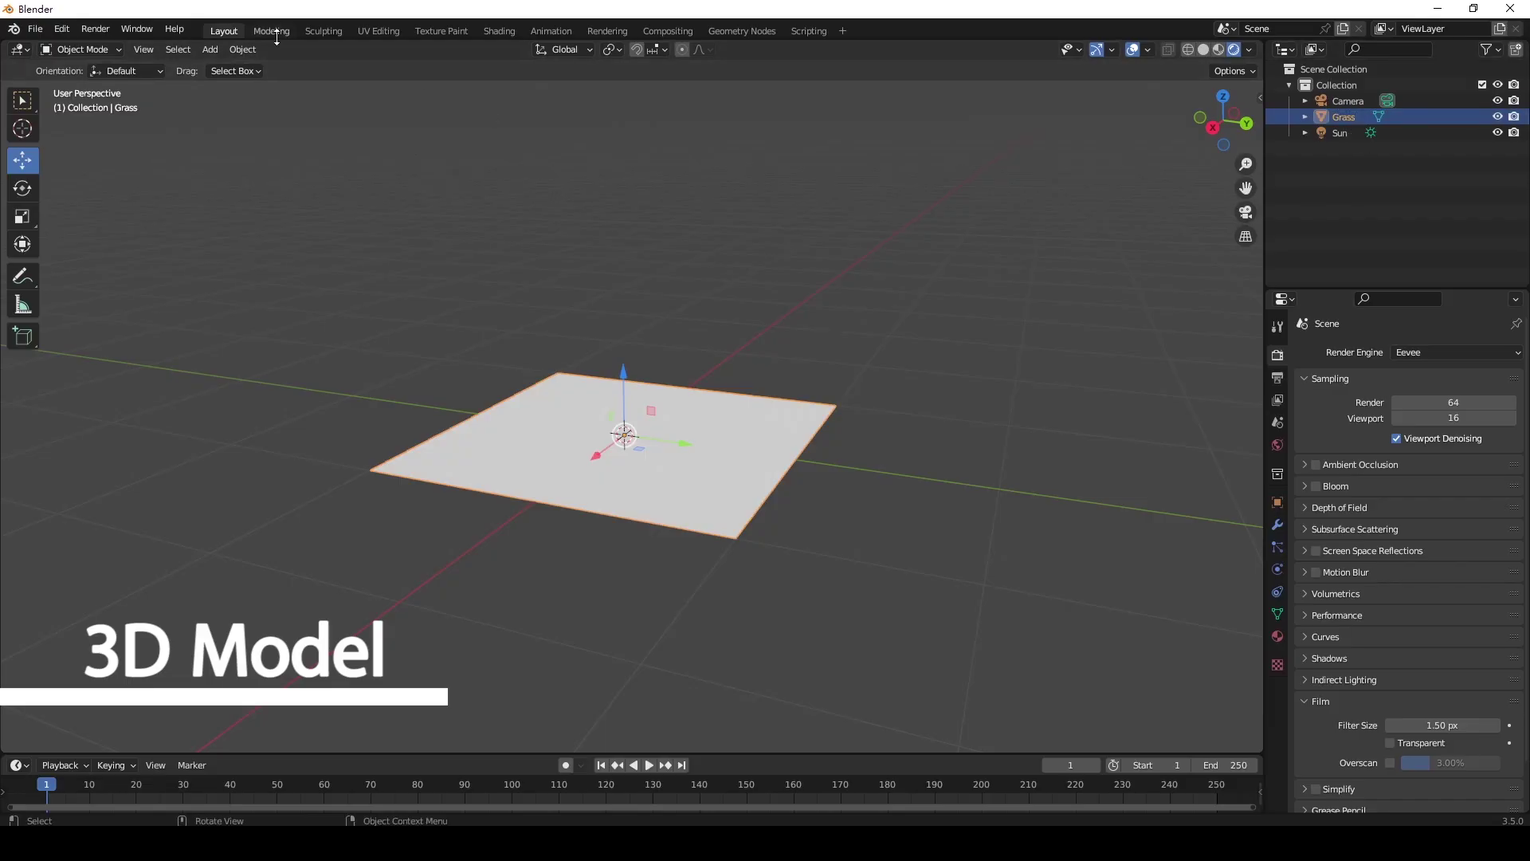
left_click(1278, 636)
left_click(1307, 422)
left_click(1319, 448)
In the modeling workspace, rotate the plane 90° about X and raise it so its lower edge rests on the ground
middle_click_drag(714, 427, 780, 416)
left_click(275, 31)
middle_click_drag(623, 655, 771, 551)
type("rx")
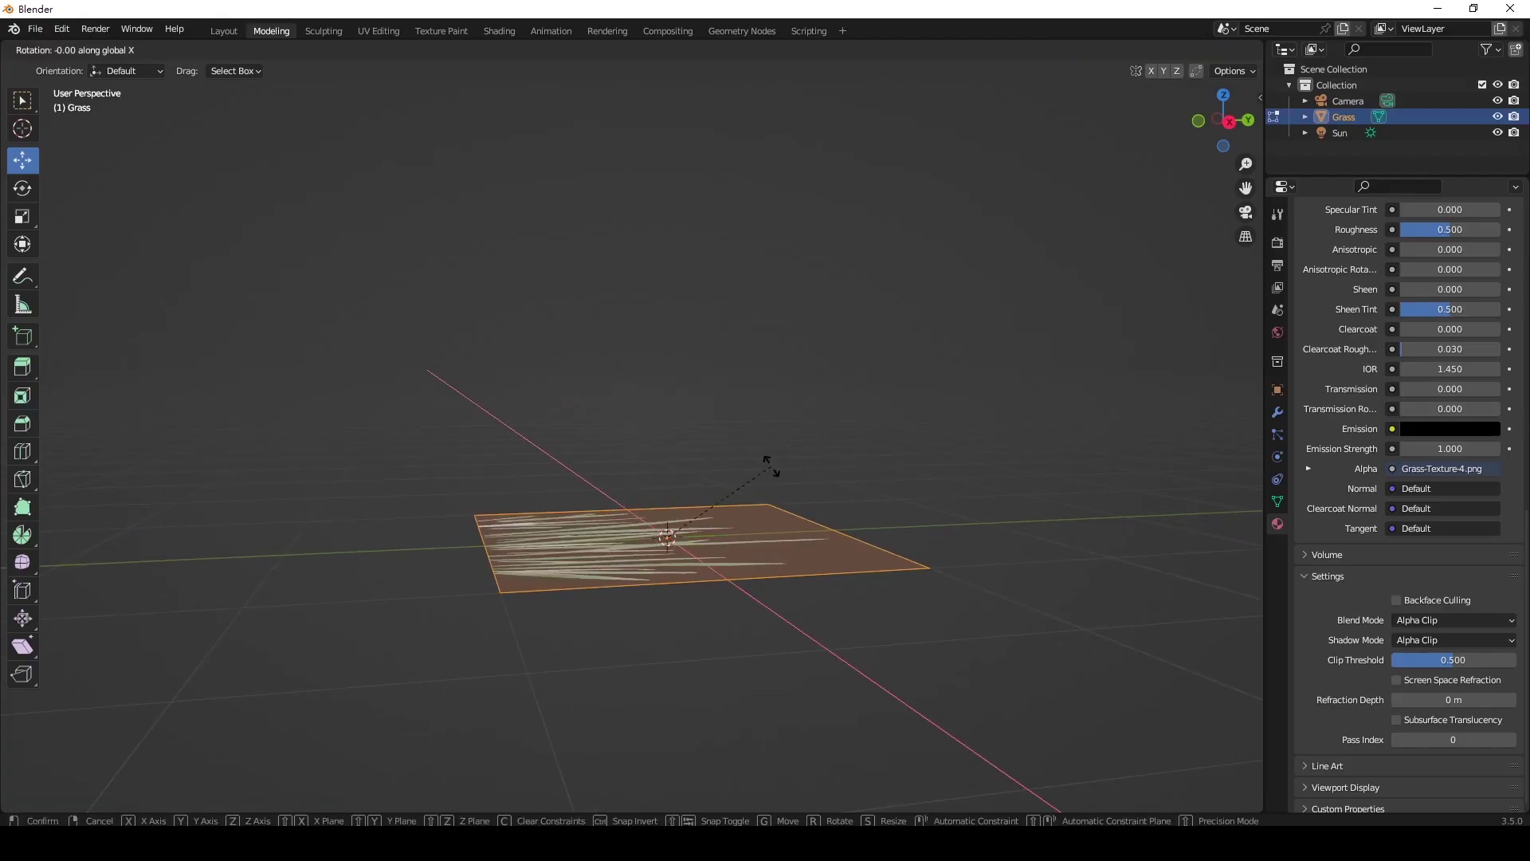
type("90")
key("Return")
left_click_drag(669, 479, 686, 306)
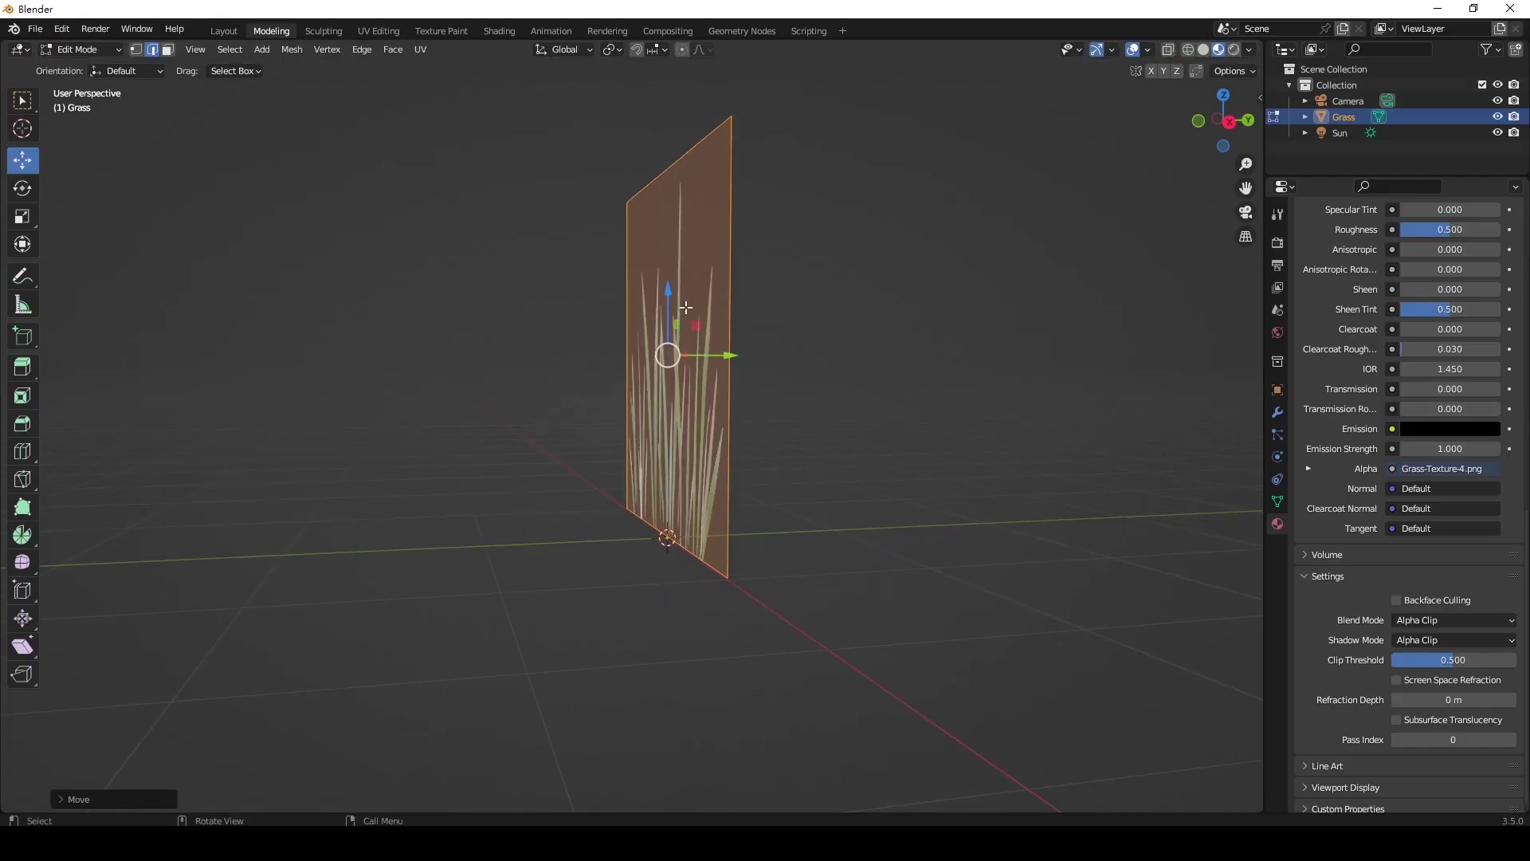
Lower the upright plane's top edge so the card fits closely around the grass blades
middle_click_drag(685, 307, 806, 309)
left_click(586, 204)
left_click_drag(679, 113, 679, 248)
In top view, offset the whole grass card from the origin and position a rotated copy as the triangle's second side
key("a")
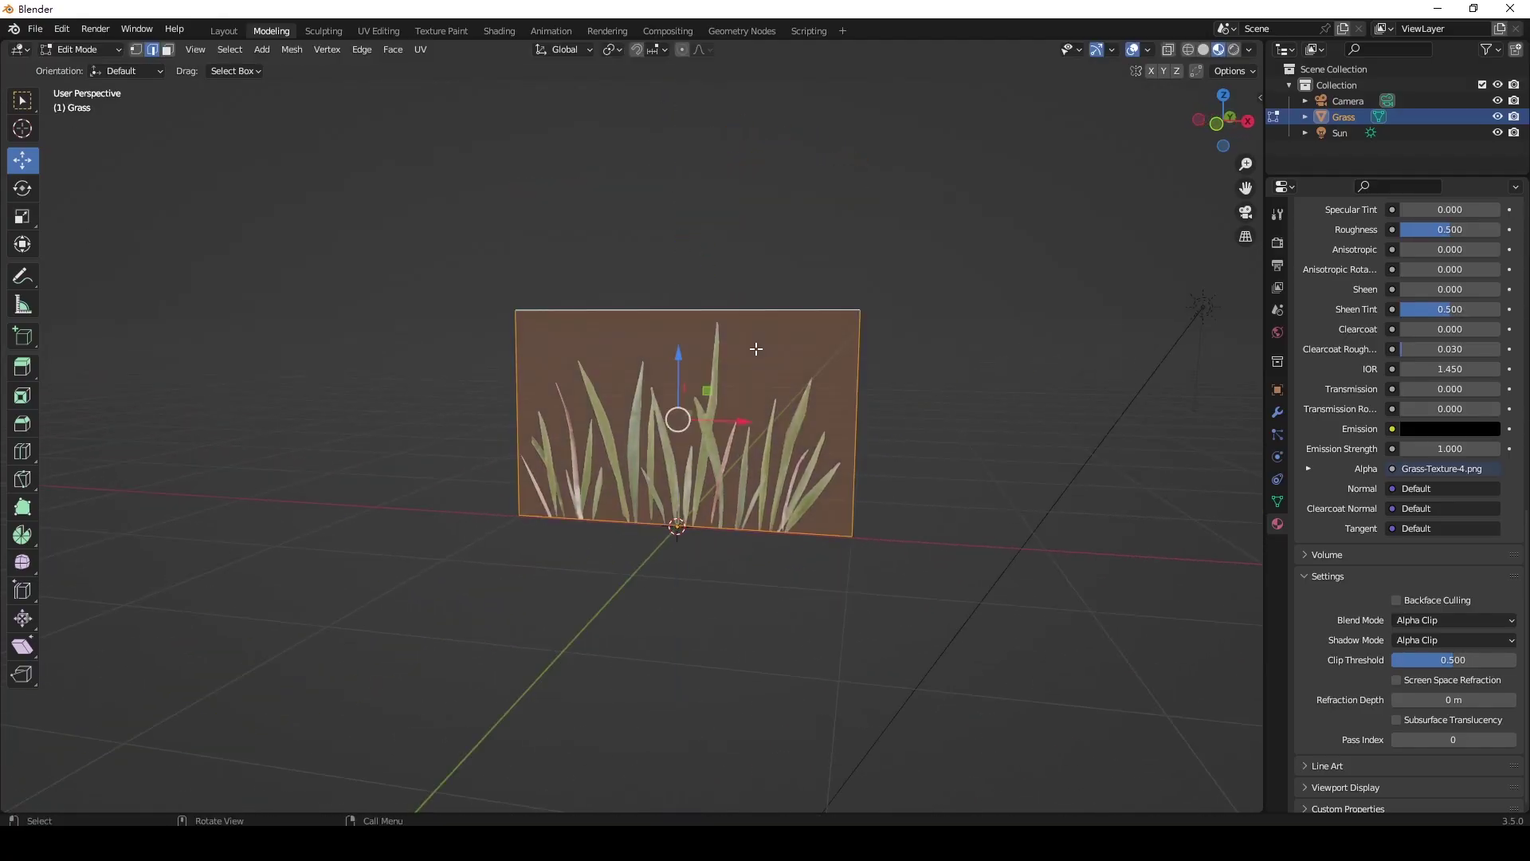
key("KP_7")
key("g")
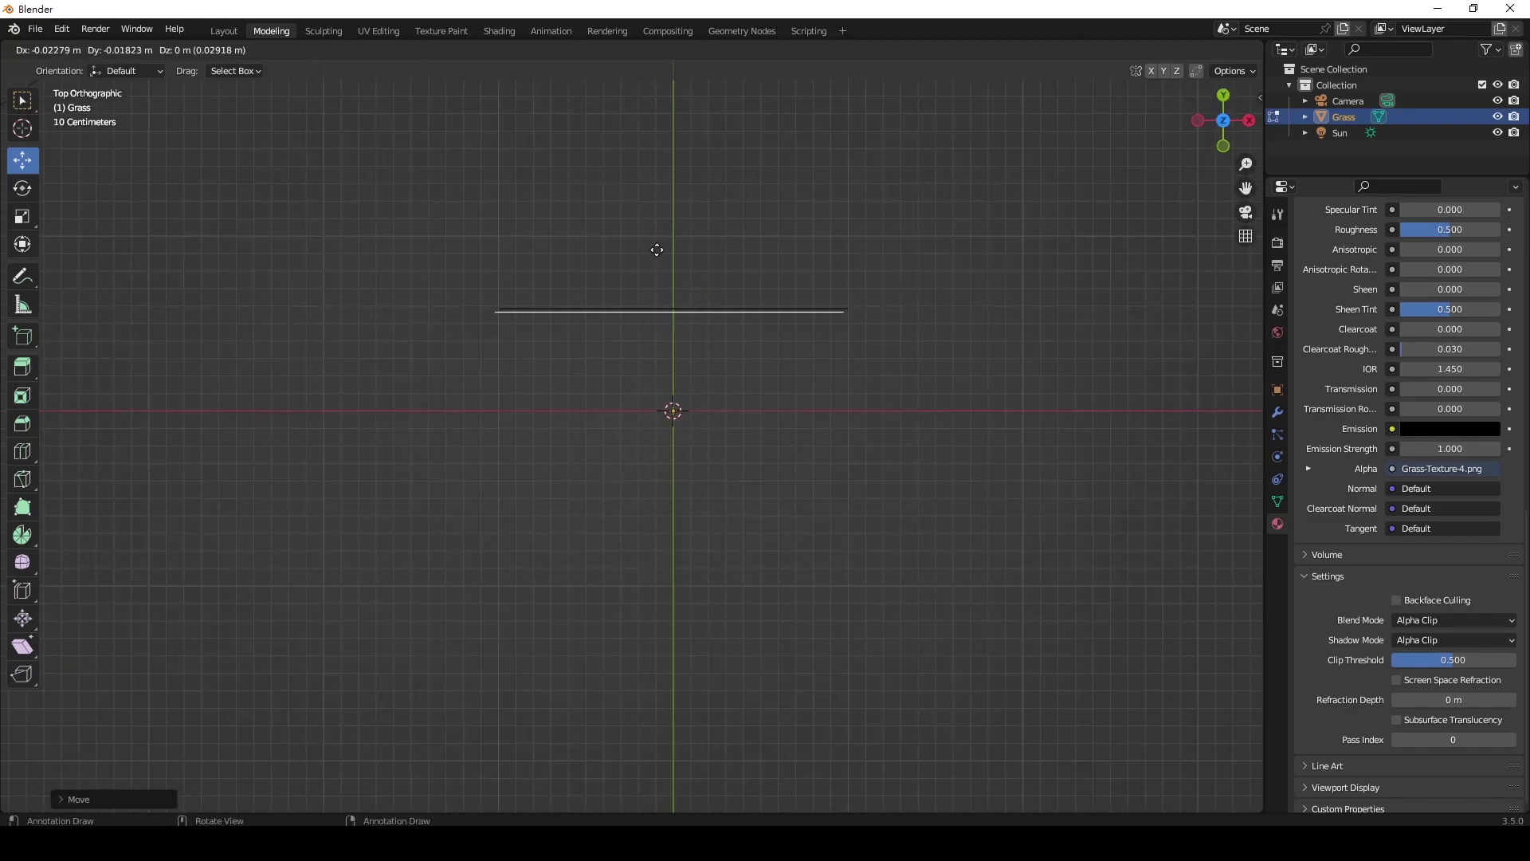
right_click(656, 250)
key("r")
key("Return")
left_click_drag(699, 282, 770, 396)
Duplicate the second card, rotate the copy 120°, and move it across to form the triangle's third side
key("shift+d")
right_click(823, 327)
type("r120")
key("Return")
key("g")
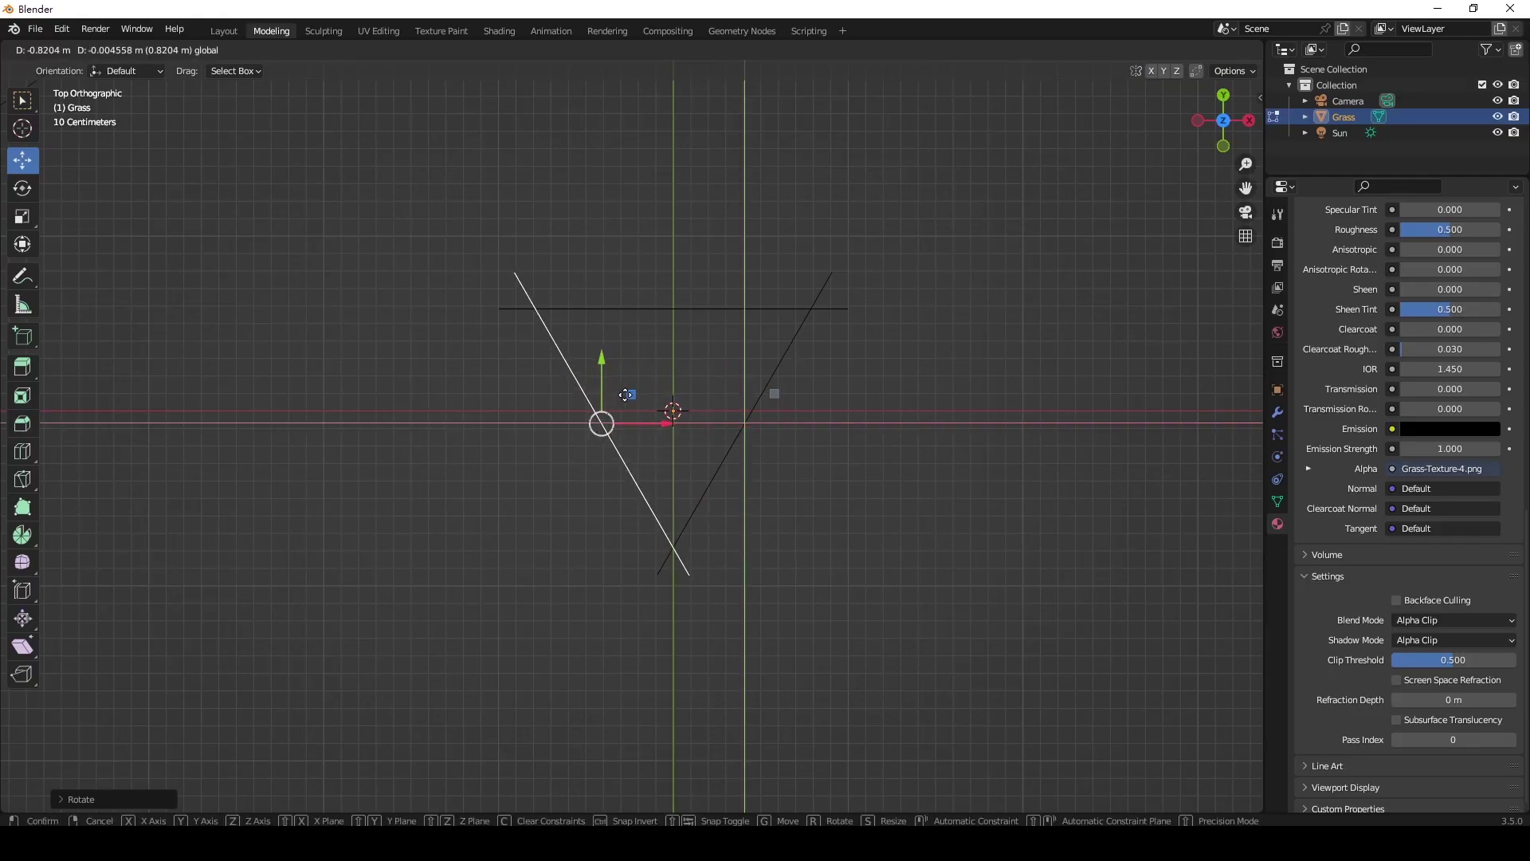
left_click_drag(627, 395, 626, 394)
Shift the top edges of two of the grass cards horizontally so the cards lean
middle_click_drag(626, 395, 486, 318)
left_click(681, 323)
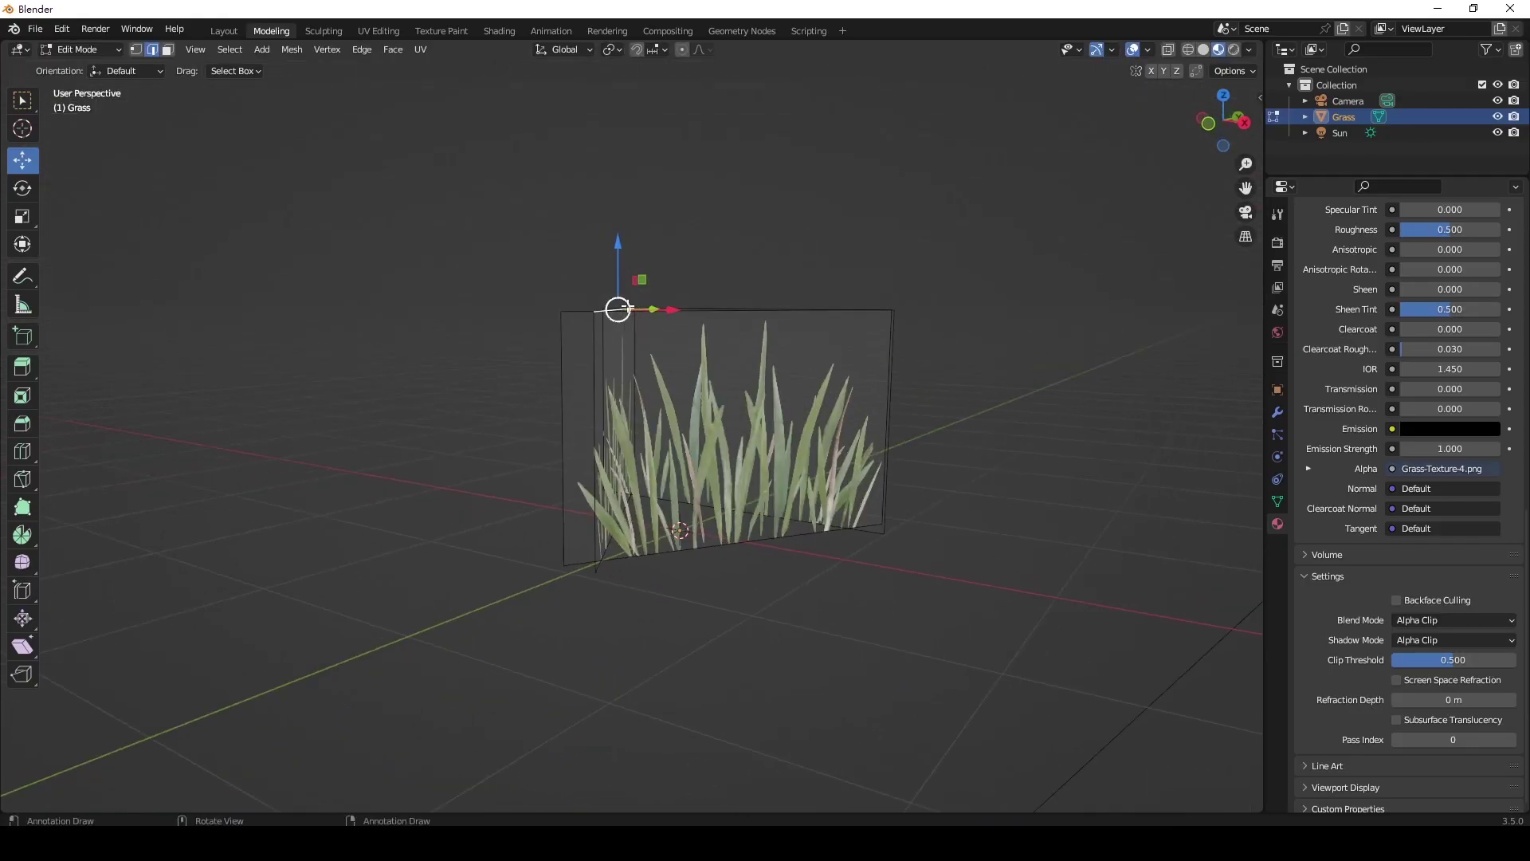
left_click_drag(618, 313, 640, 329)
middle_click_drag(580, 327, 764, 312)
left_click(737, 315)
left_click_drag(710, 304, 686, 293)
Shift the remaining card's top edge horizontally so it leans, and return to the layout workspace with the grass deselected
left_click(596, 310)
middle_click_drag(596, 310, 717, 304)
left_click_drag(475, 278, 528, 279)
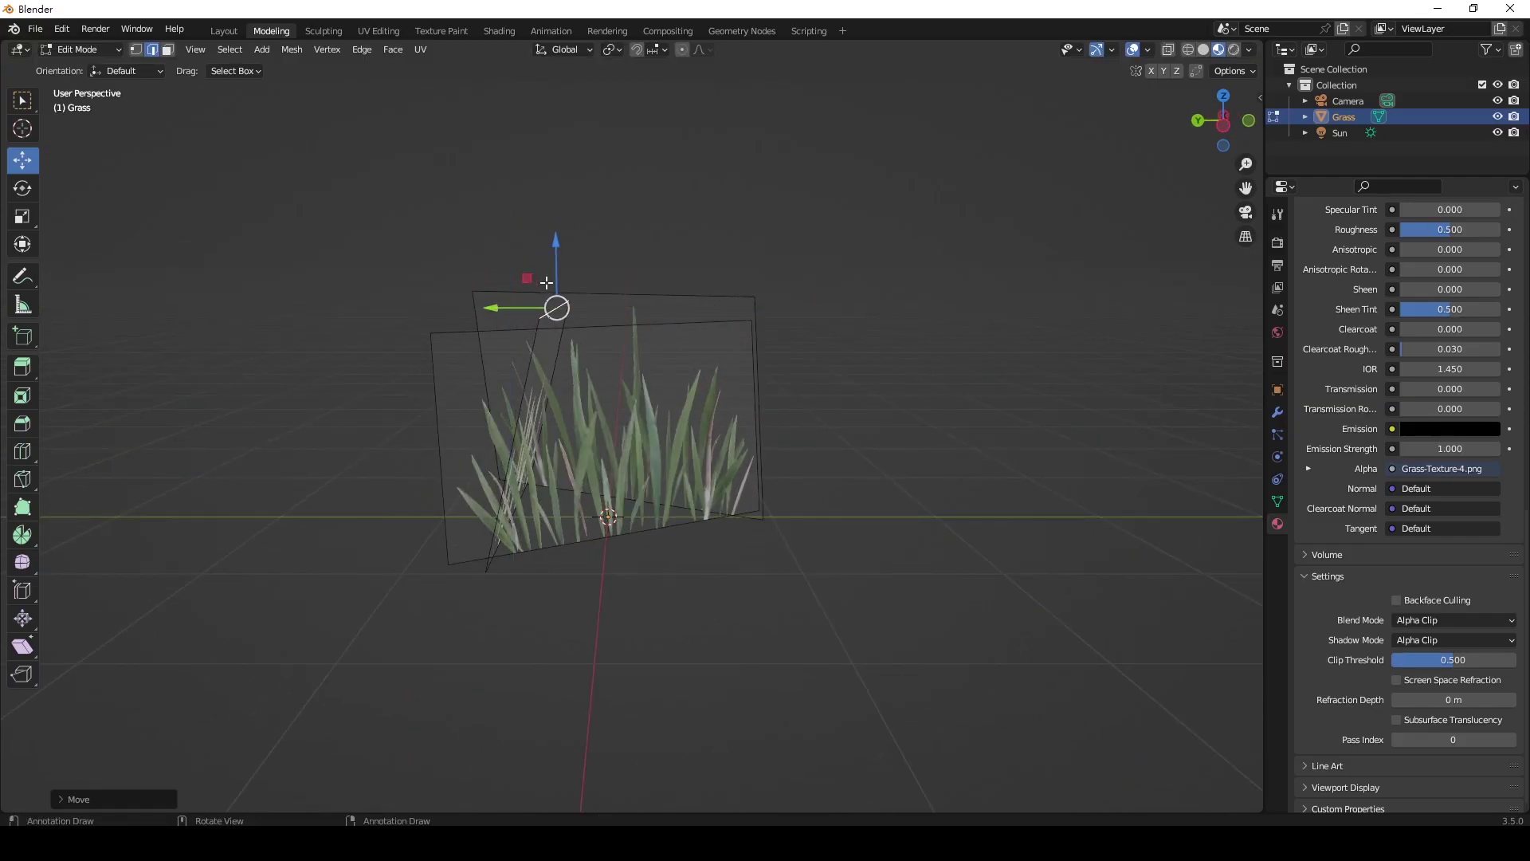
middle_click_drag(530, 280, 669, 294)
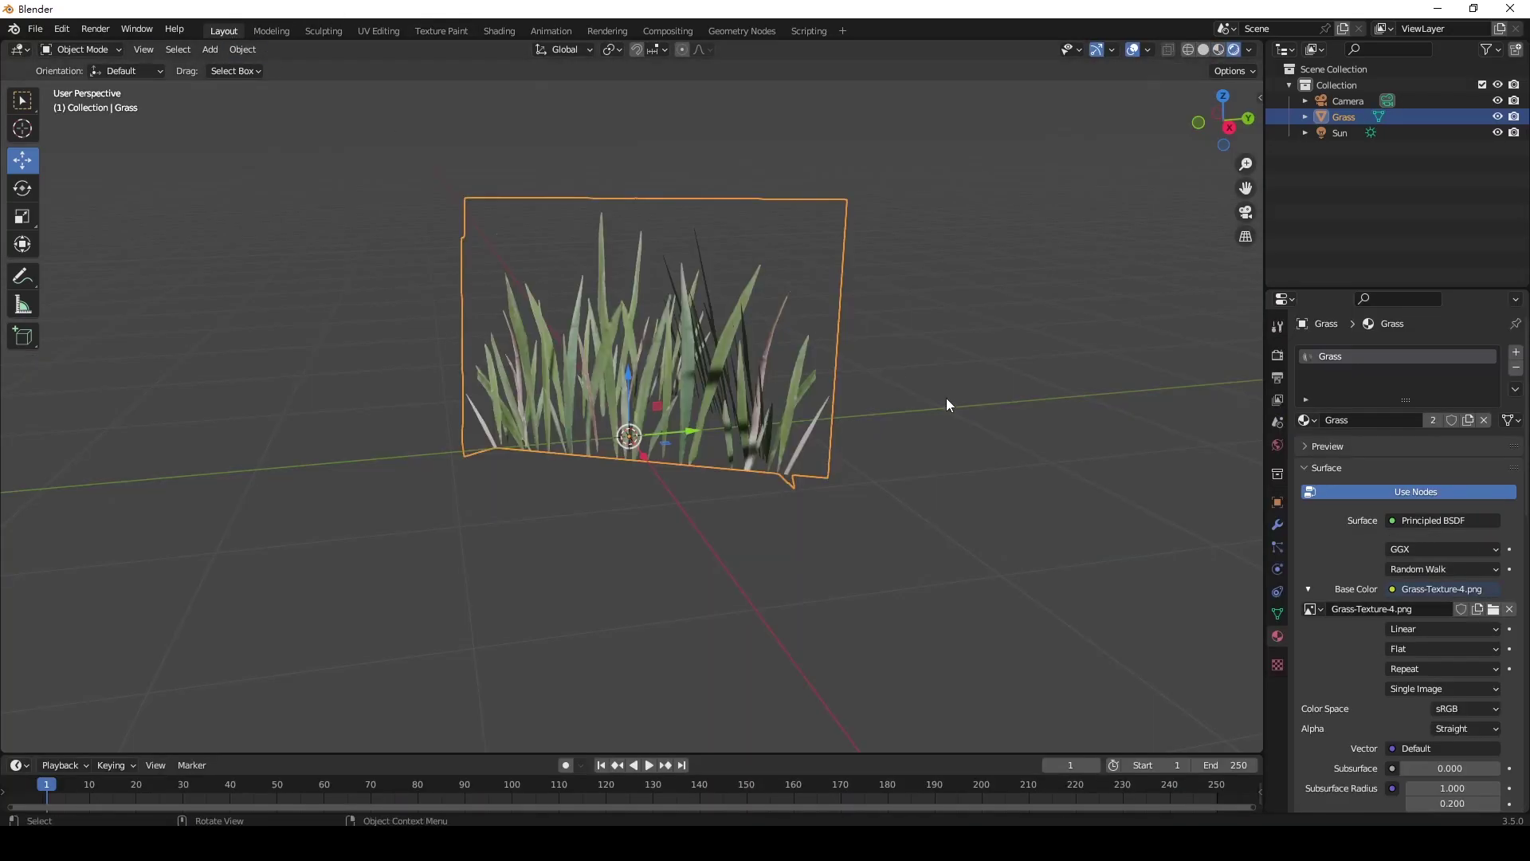
middle_click_drag(945, 399, 810, 525)
left_click(811, 524)
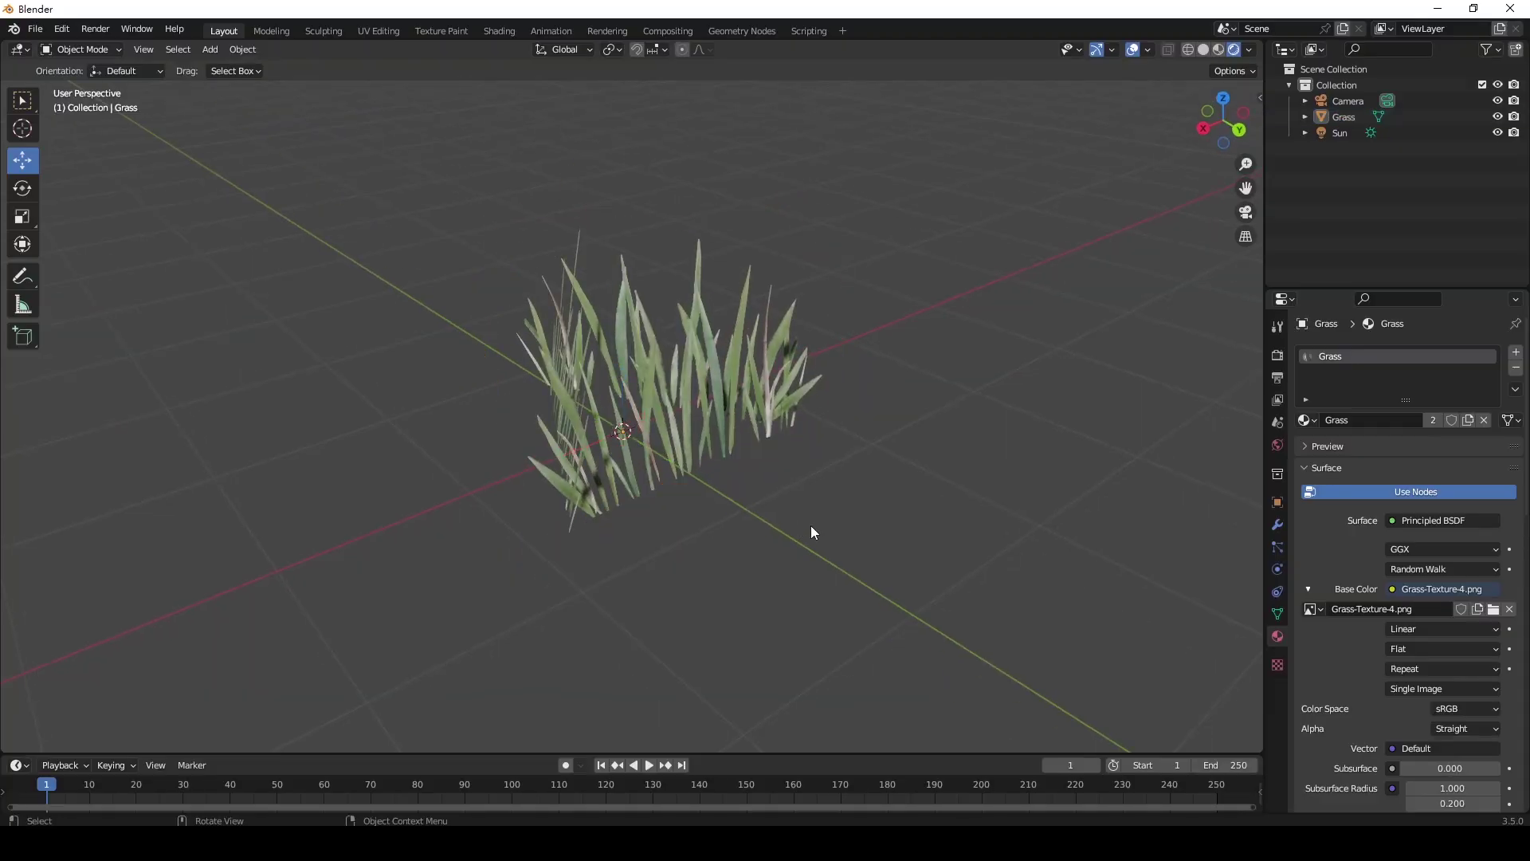
scroll(795, 484, "down", 1)
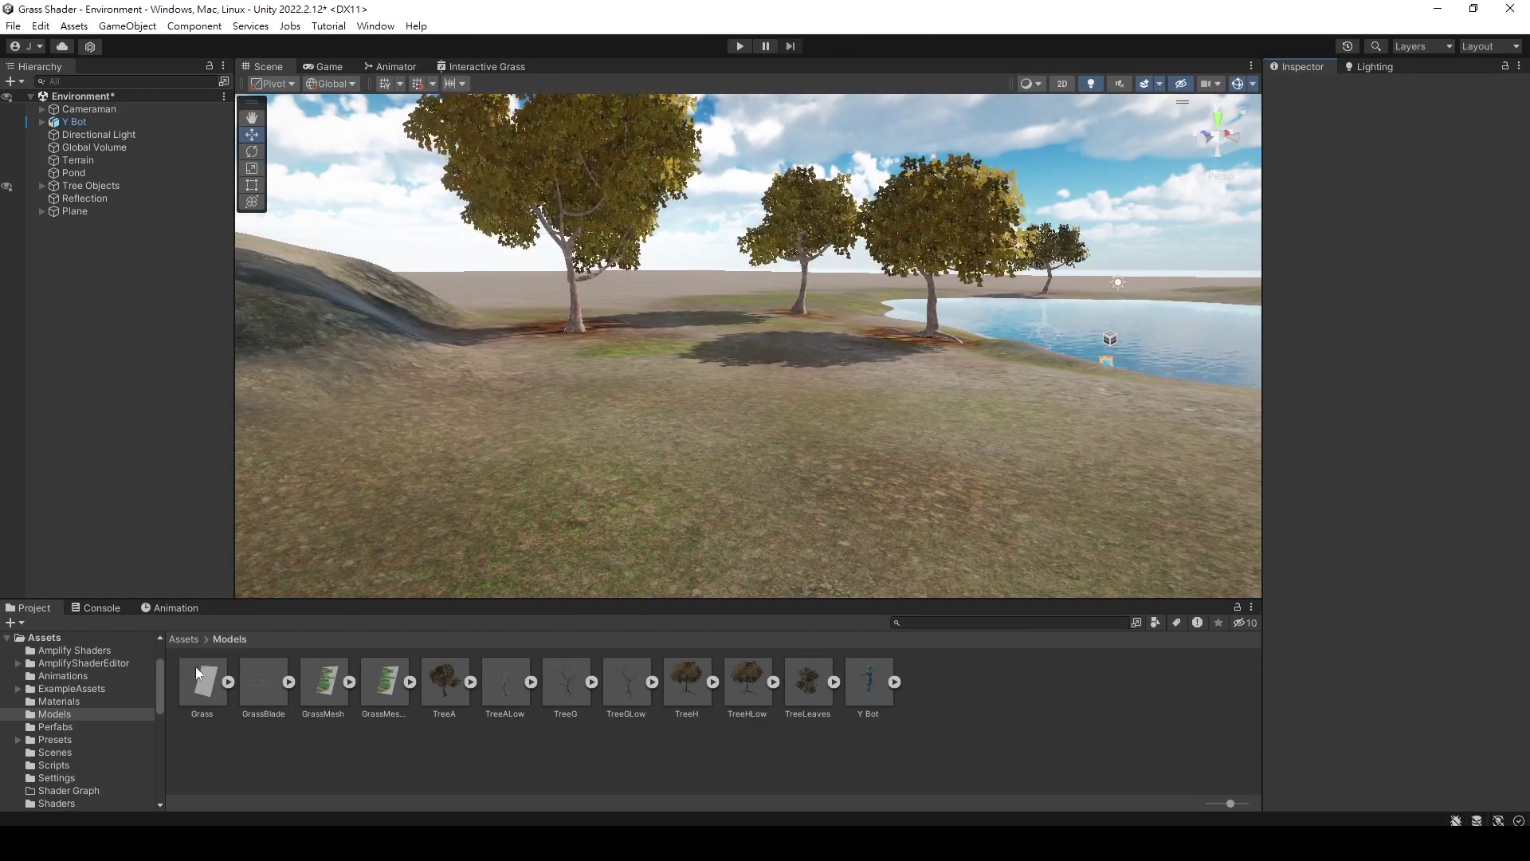
Switch to Unity and place the Grass model from the Models folder on the terrain
left_click_drag(202, 682, 734, 436)
right_click_drag(796, 420, 483, 454)
left_click_drag(483, 455, 782, 481, "alt")
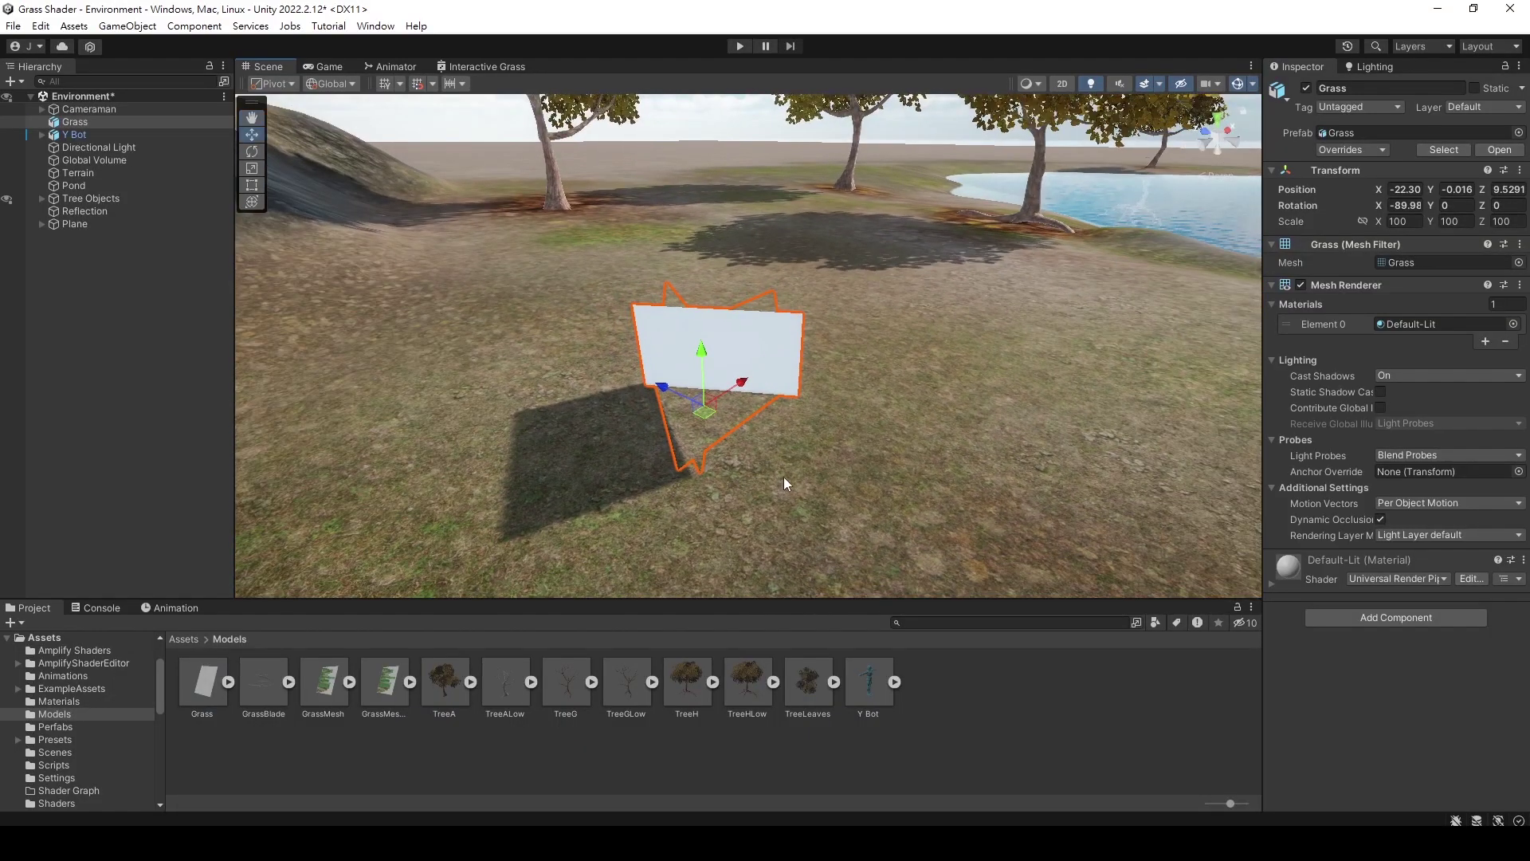
Create a URP Lit Shader Graph named Grass in the Shader Graph asset folder
left_click(192, 640)
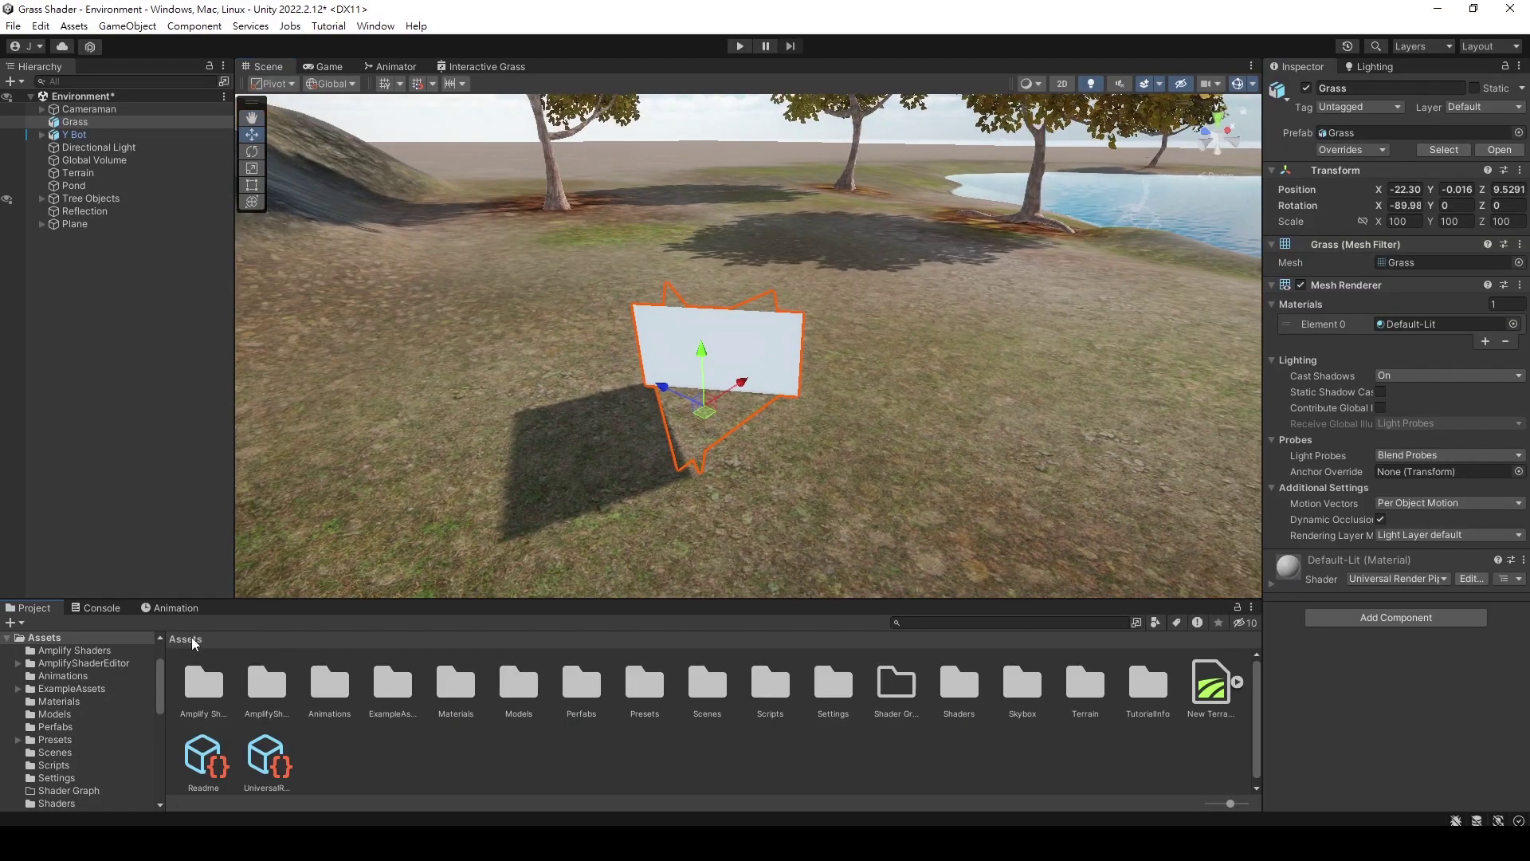
double_click(879, 678)
right_click(655, 710)
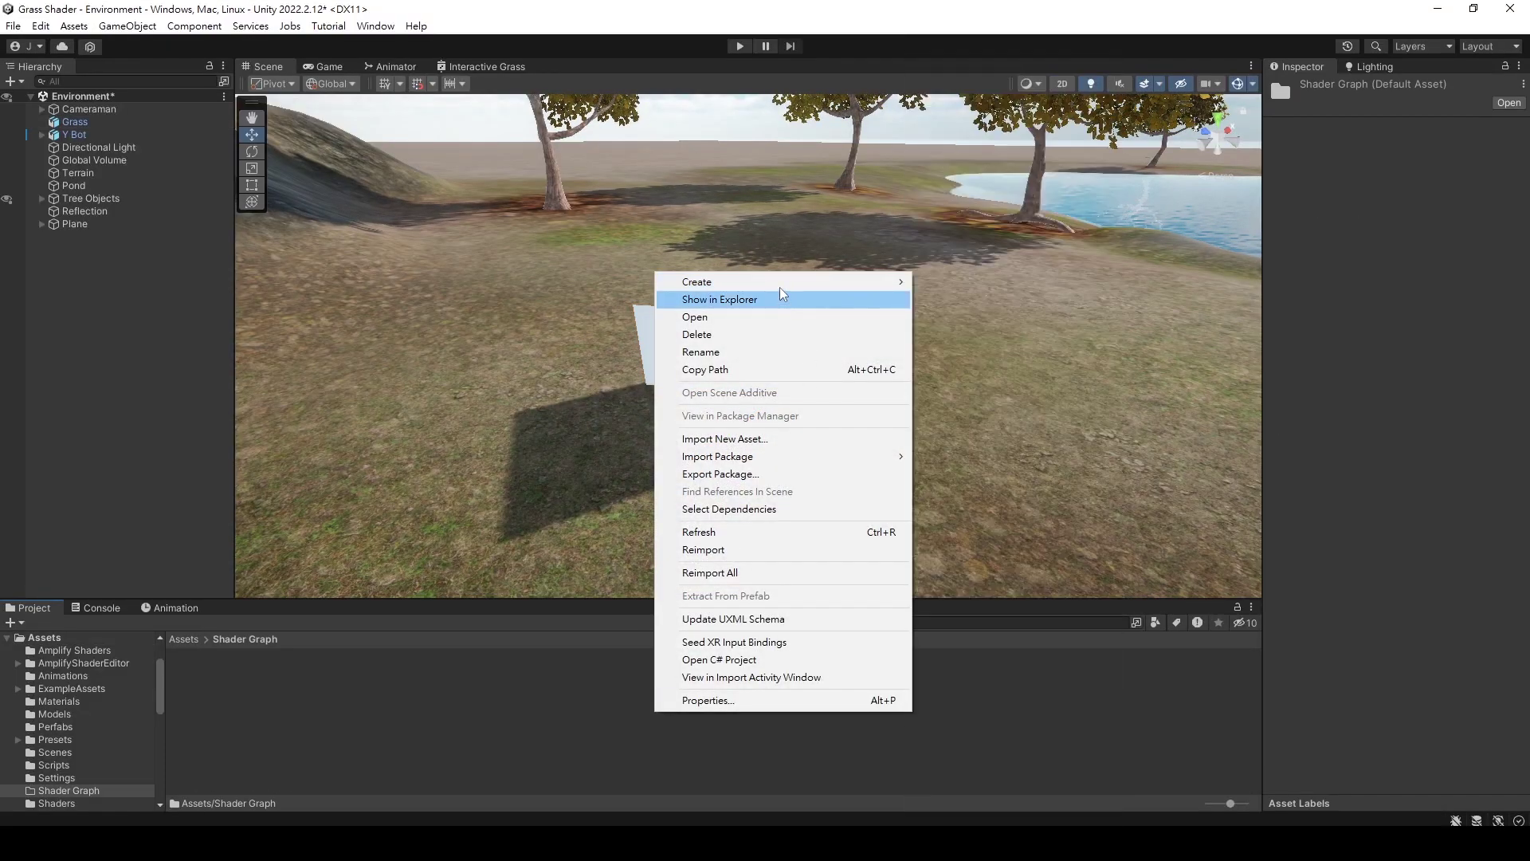
mouse_move(780, 286)
mouse_move(1051, 115)
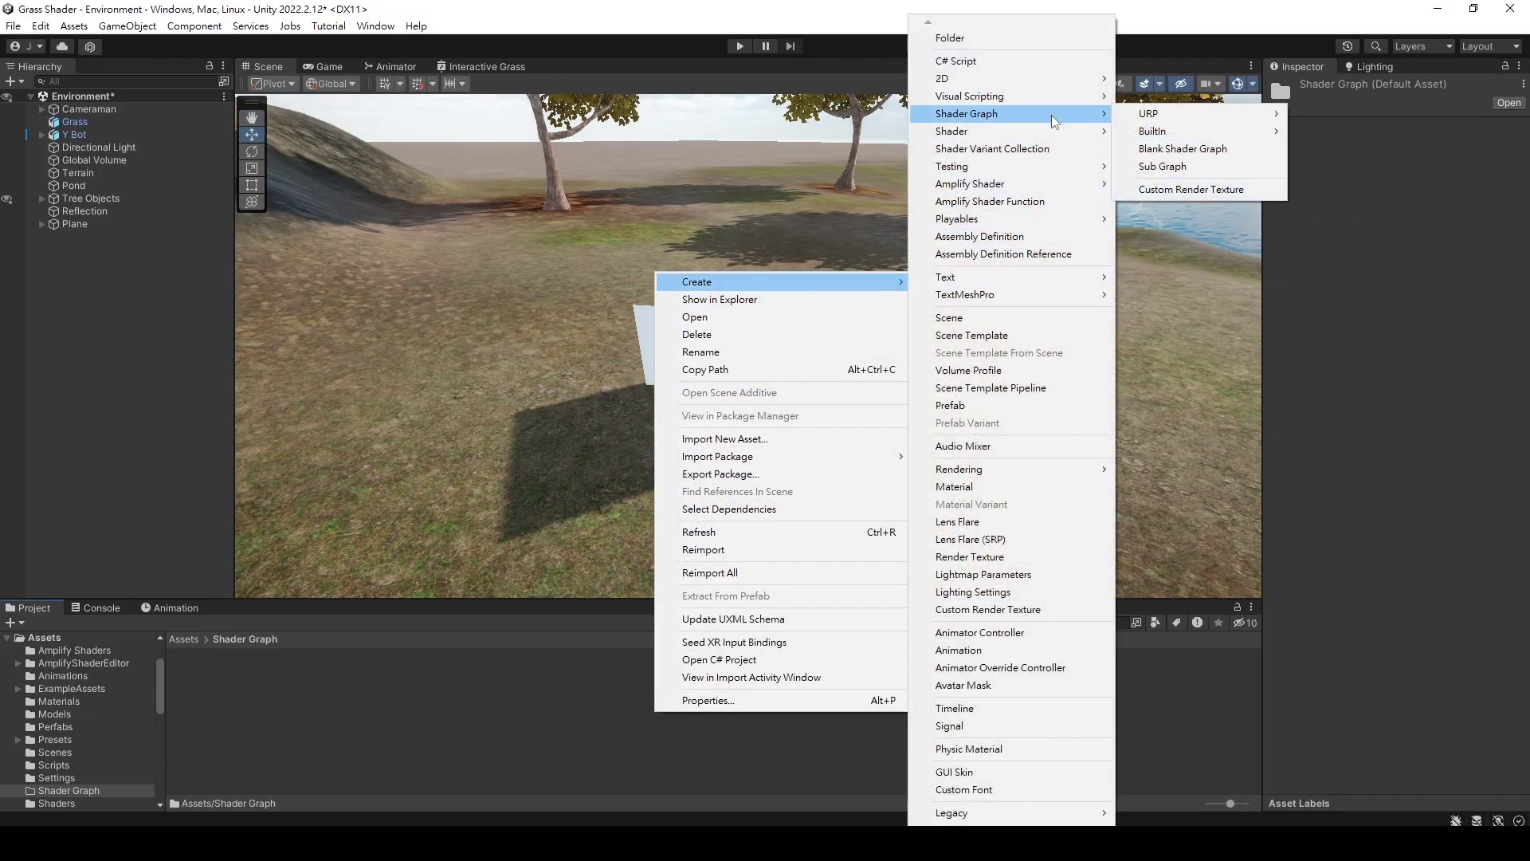
mouse_move(1218, 114)
left_click(1347, 113)
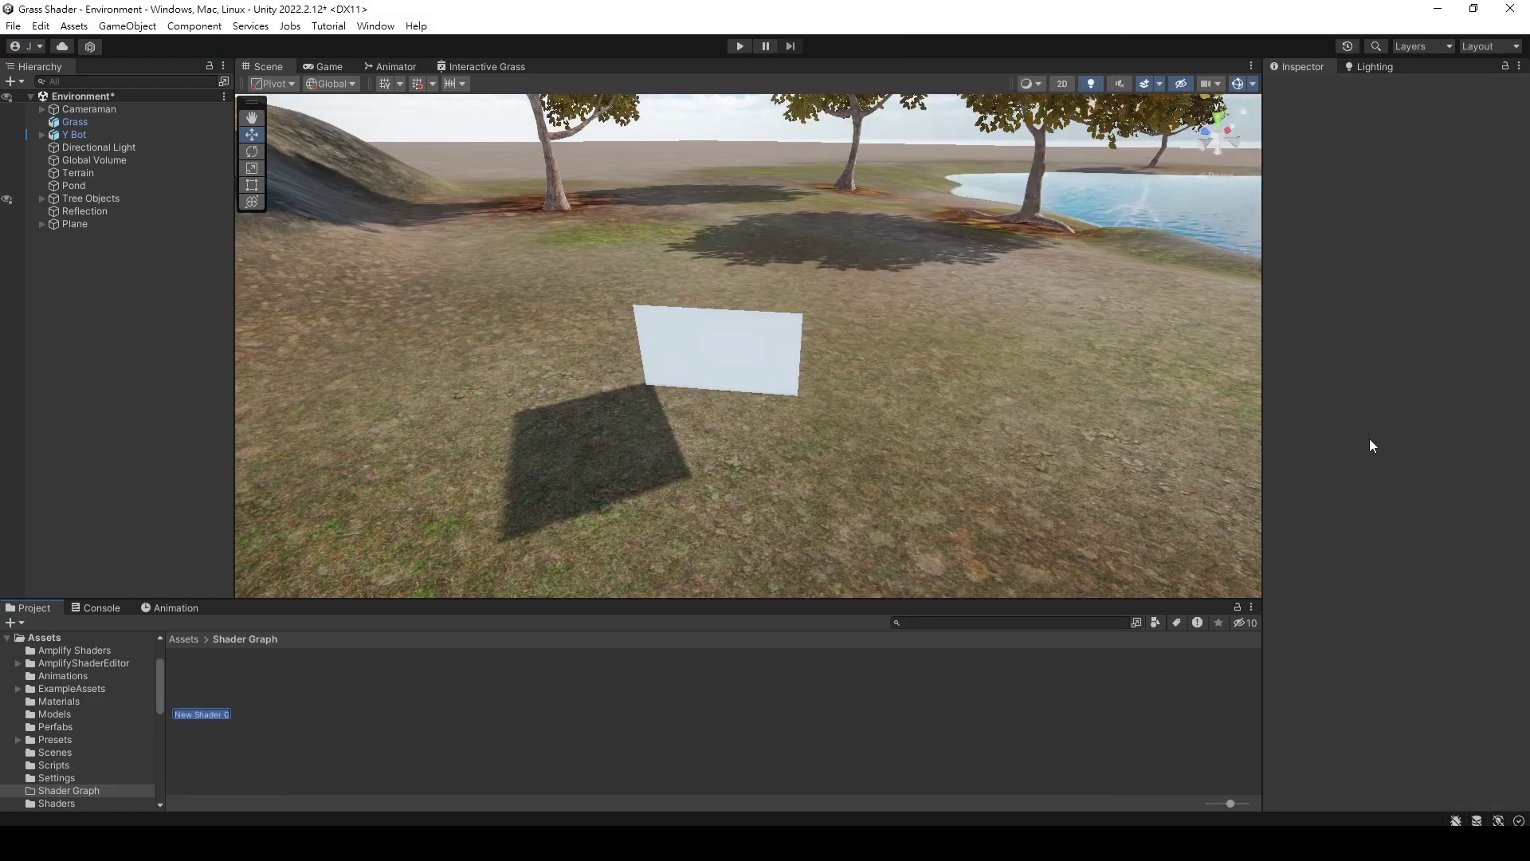
type("Grass")
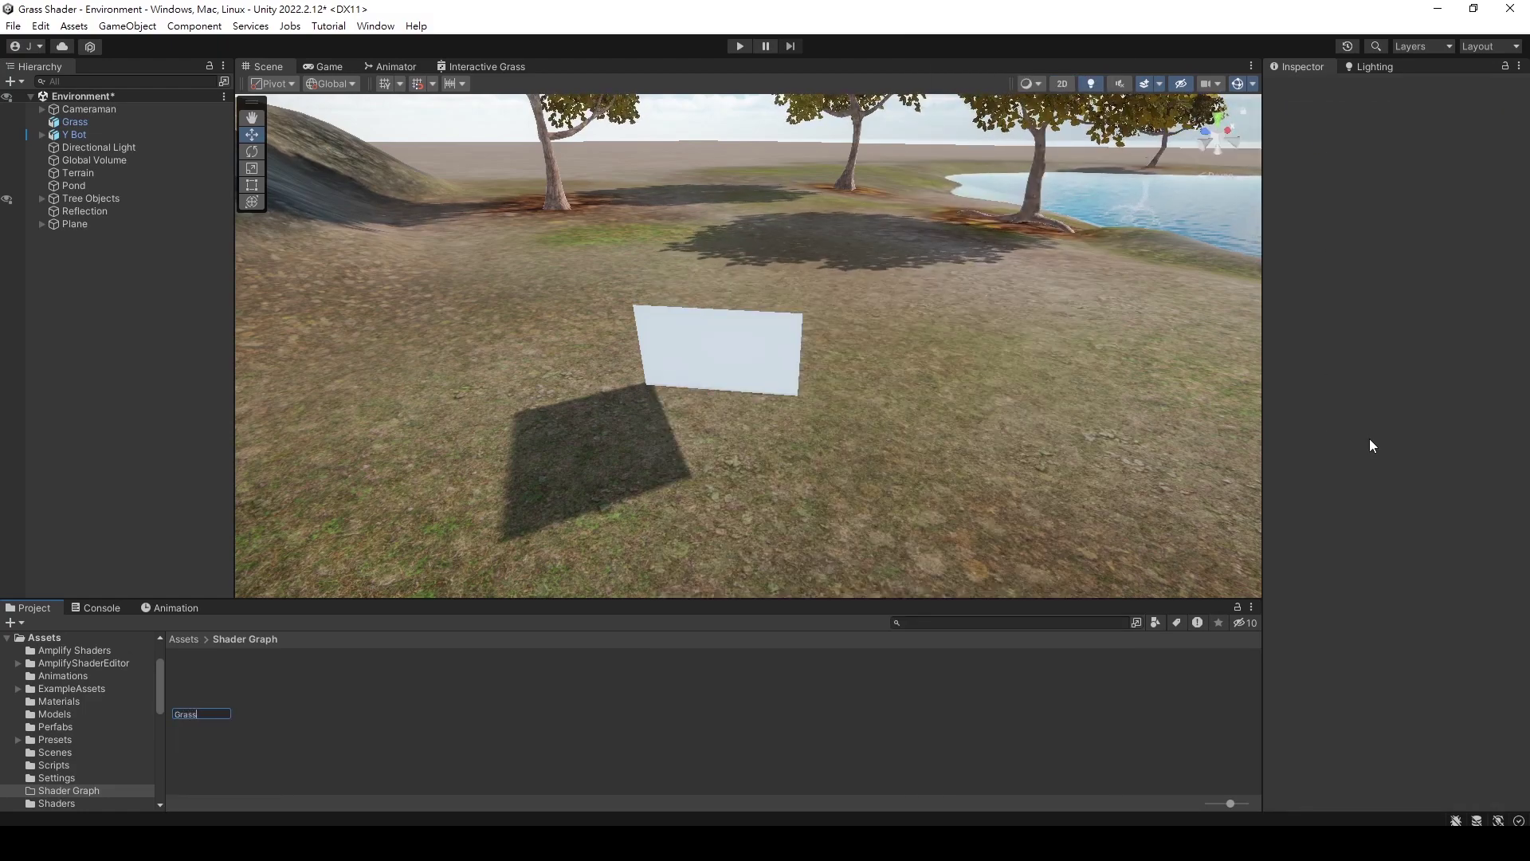
key("Return")
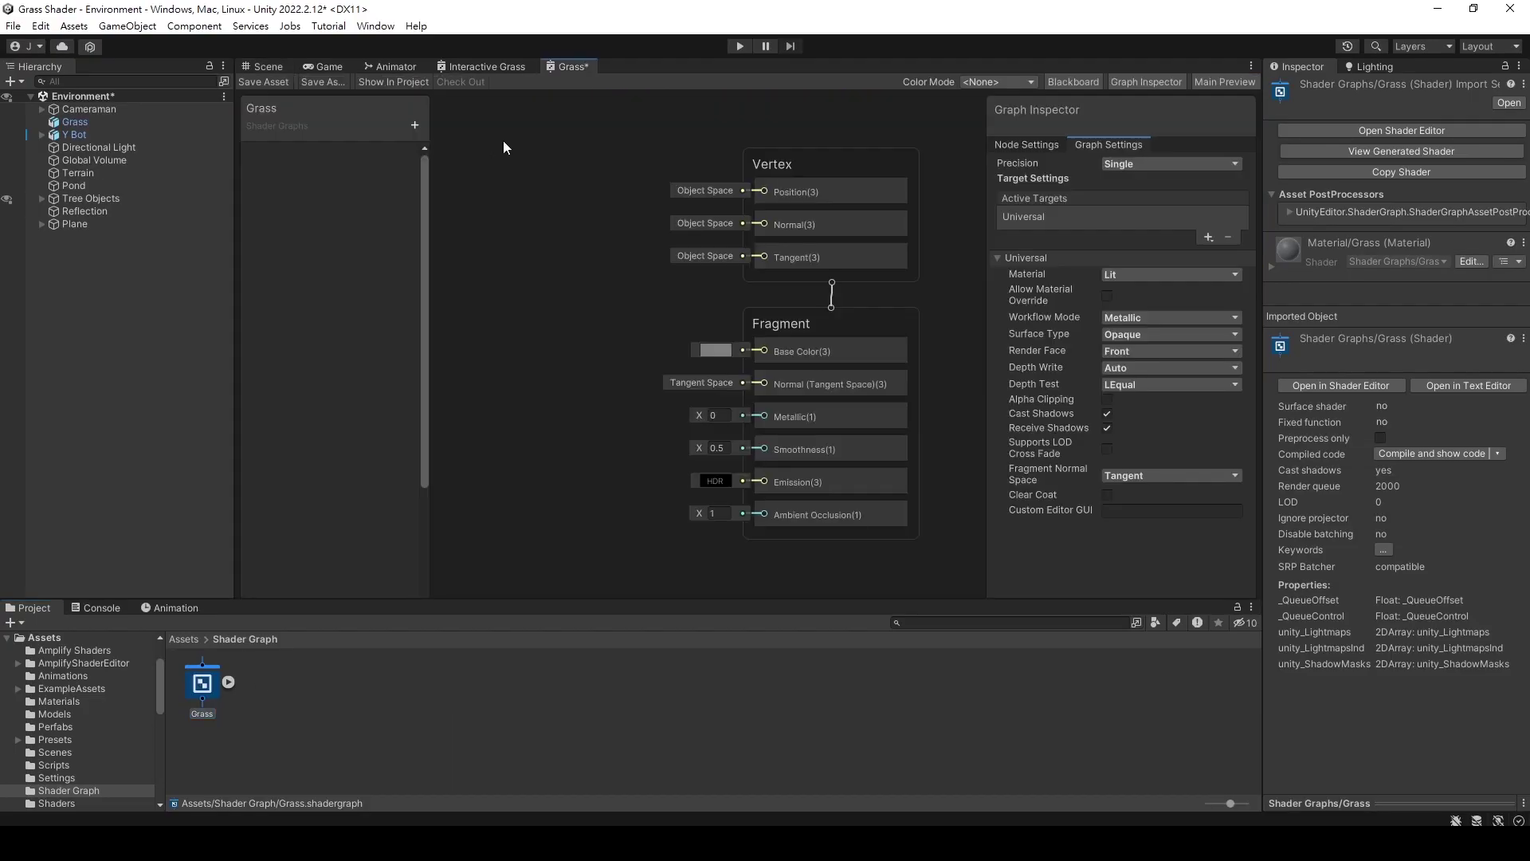
Maximize the Grass graph editor and enable Alpha Clipping in the graph settings
right_click(567, 70)
left_click(592, 81)
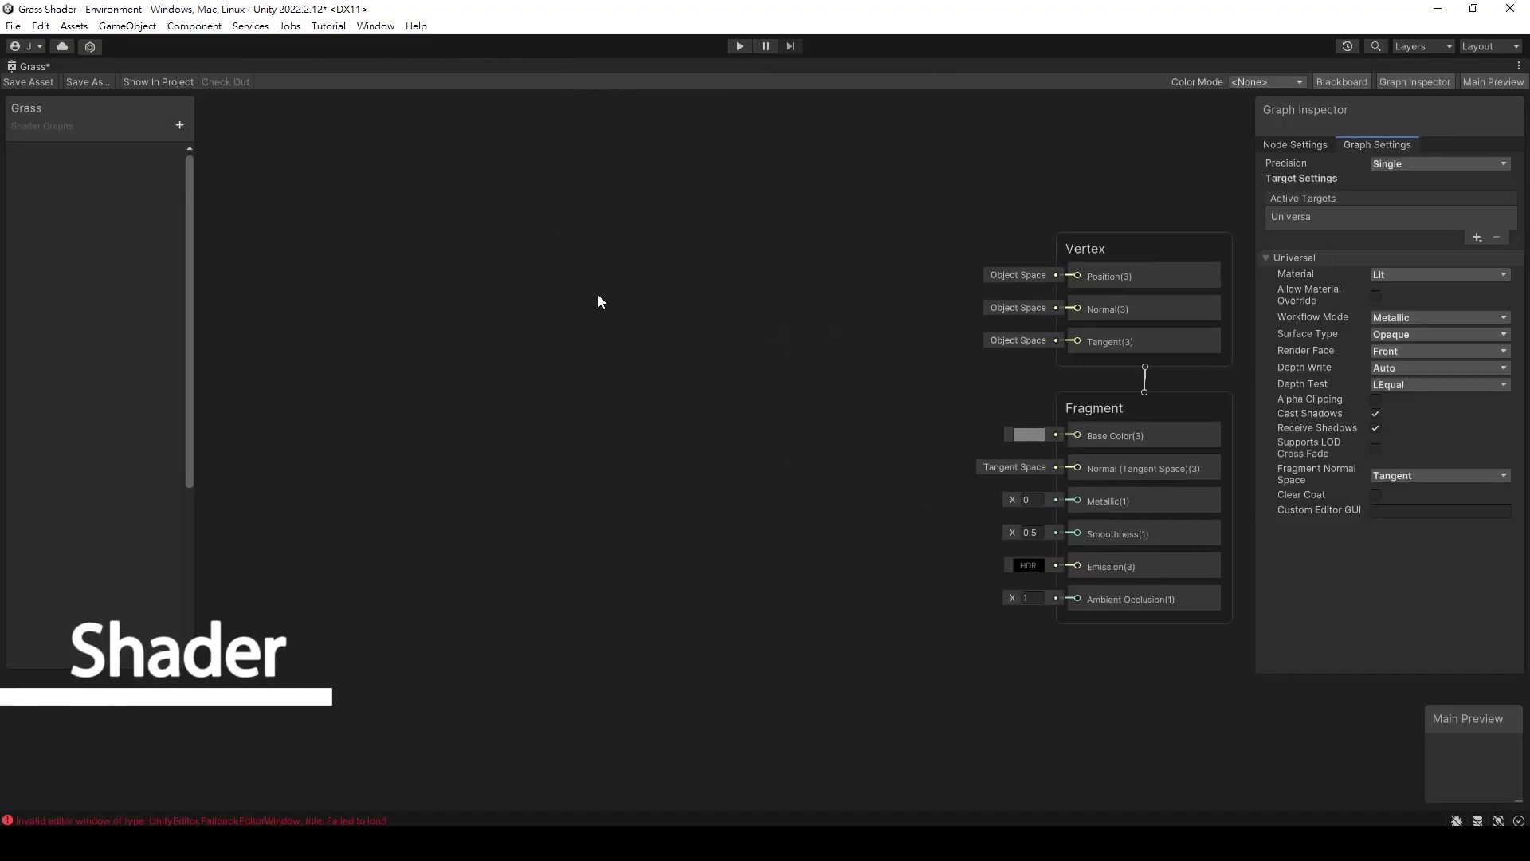
left_click(1376, 399)
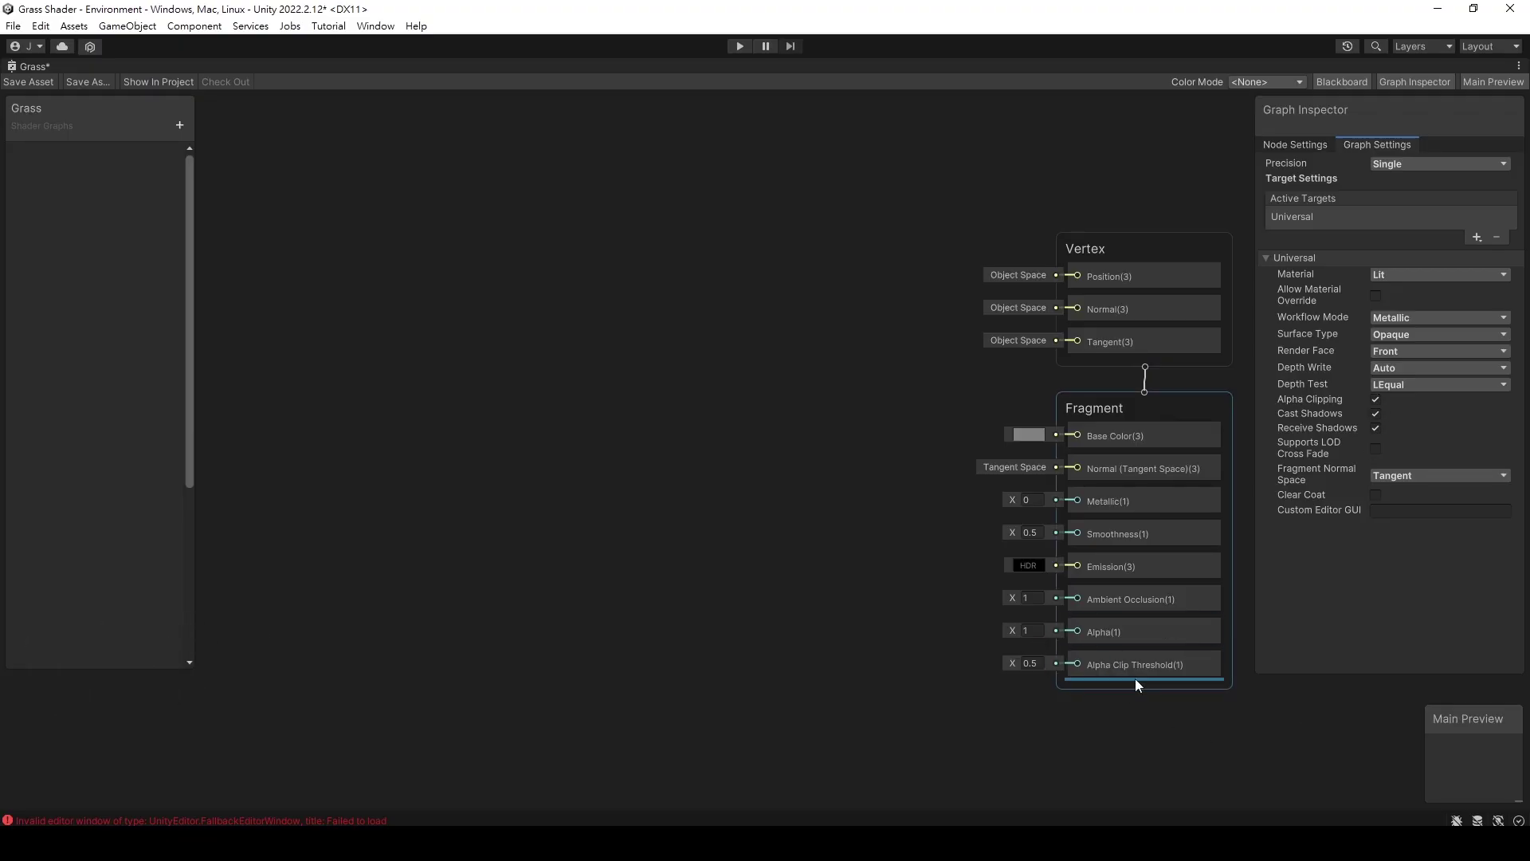
Add a Texture 2D property named MainTex to the graph
left_click(179, 125)
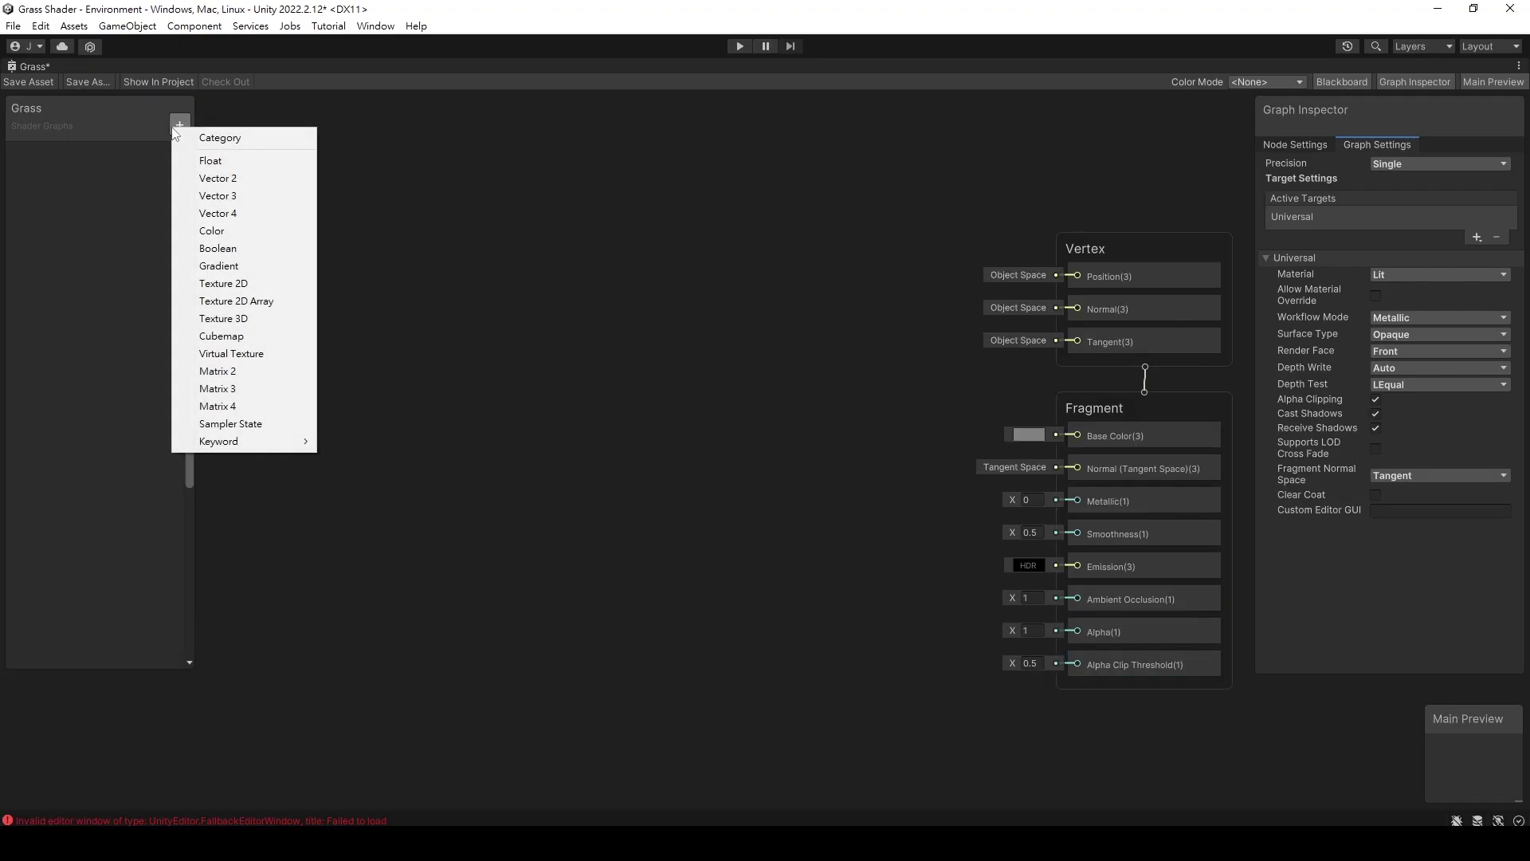
left_click(262, 283)
type("MainT")
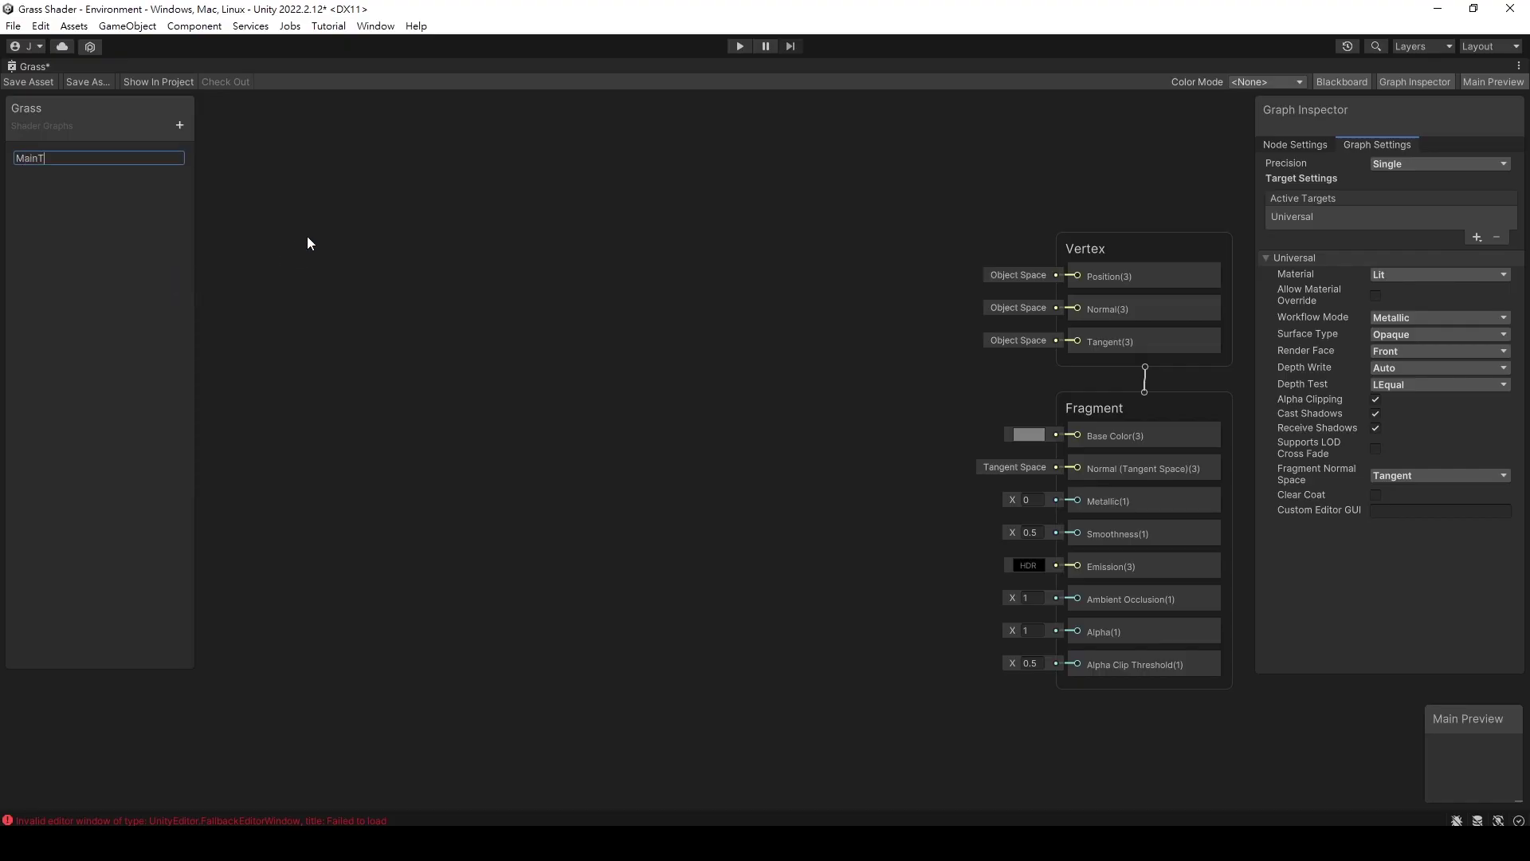
type("ex")
key("Return")
Place the MainTex property in the graph and connect it to the Texture input of a Sample Texture 2D node
left_click_drag(48, 154, 586, 382)
type("sample")
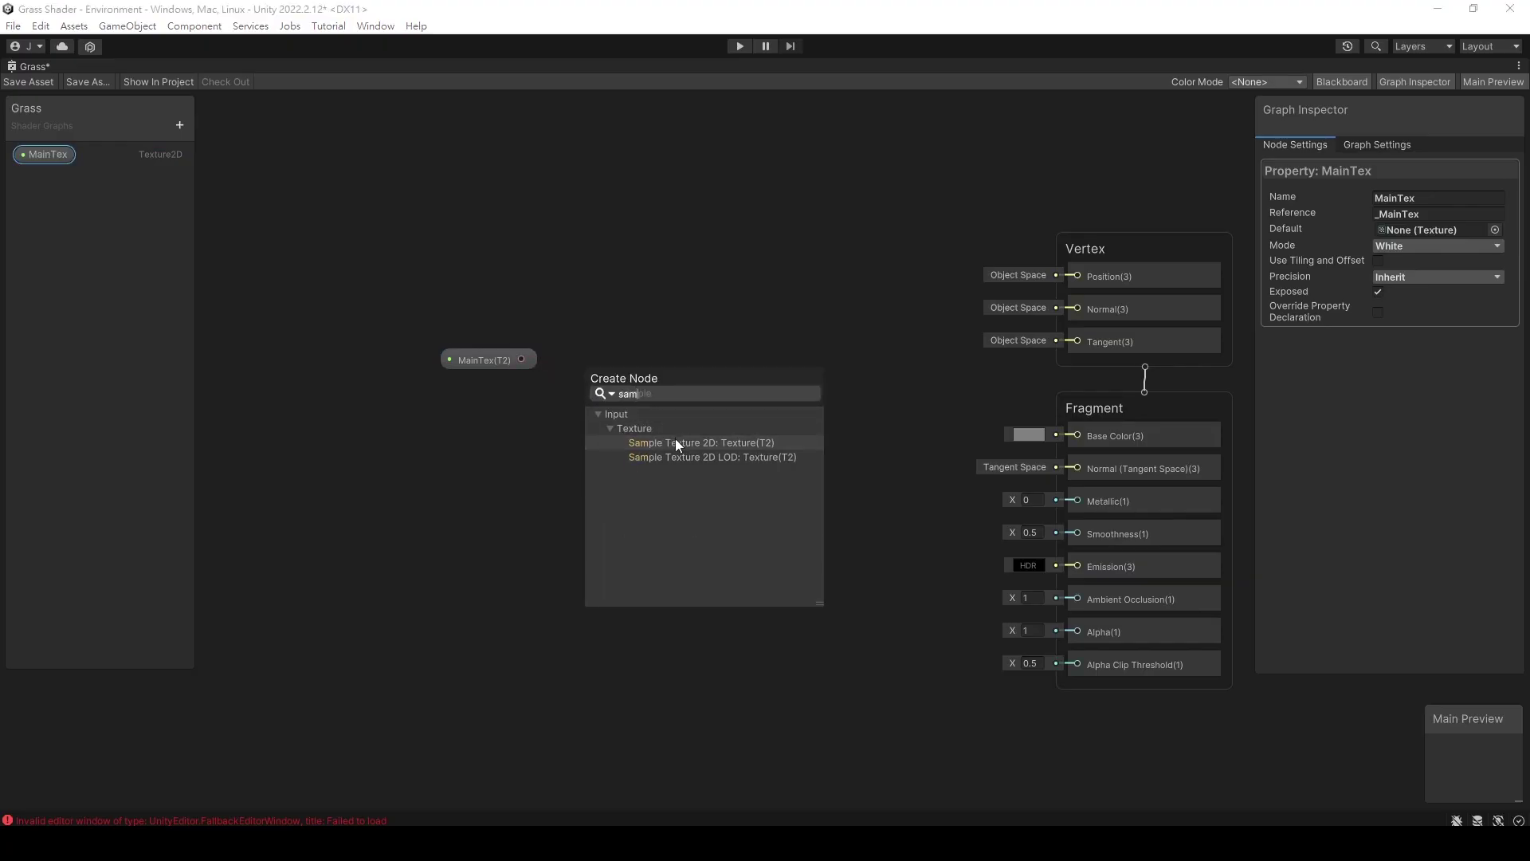
left_click(675, 438)
left_click(654, 547)
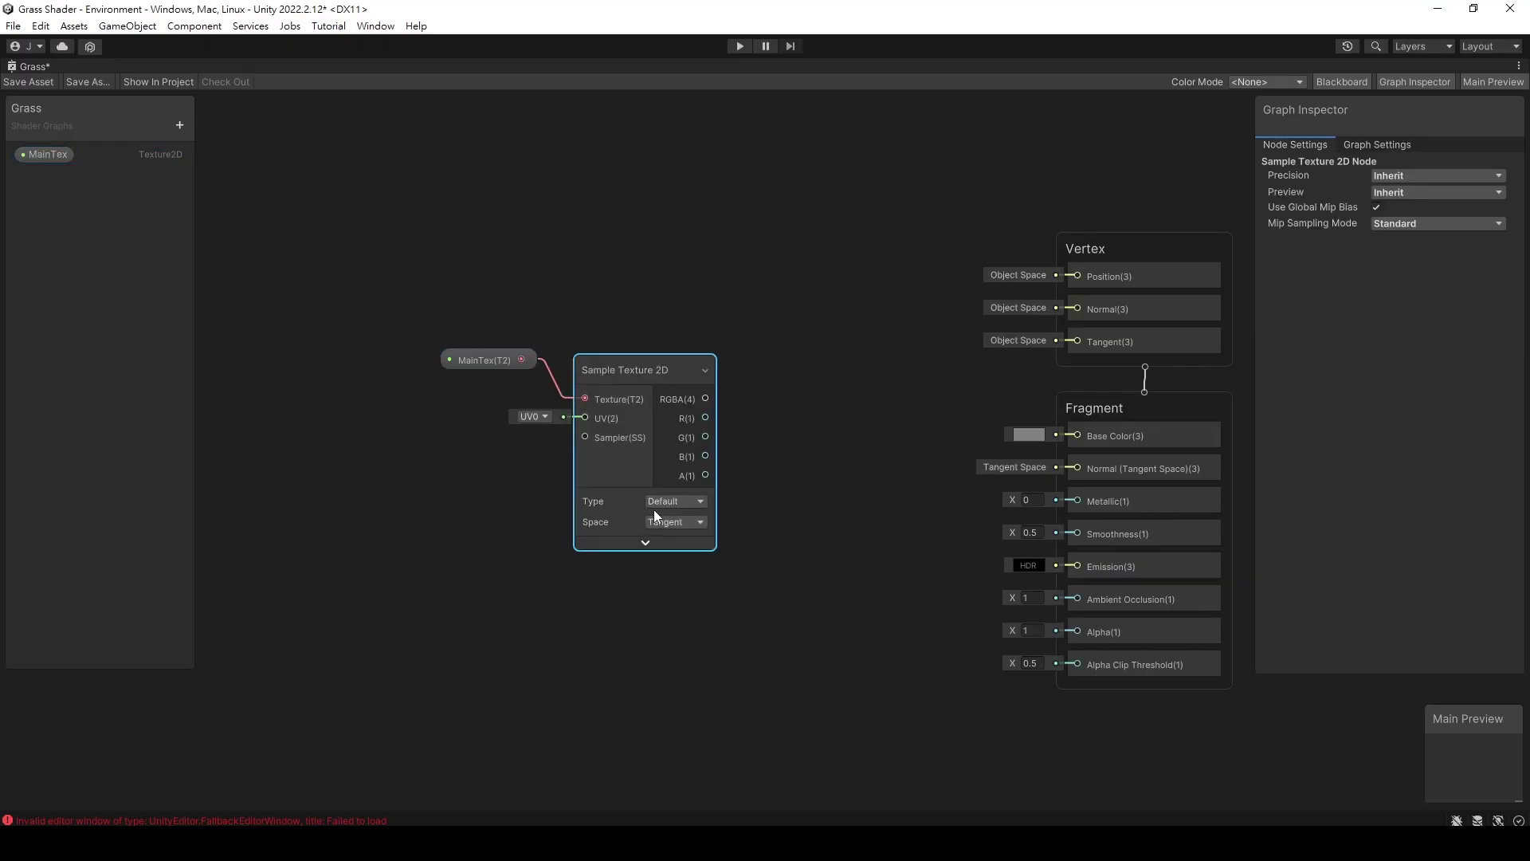
left_click(764, 357)
Route the sampled RGBA through a Multiply node's B input into Base Color, and move the nodes closer to the Fragment block
left_click_drag(705, 399, 1087, 436)
type("mu")
double_click(863, 546)
left_click(849, 445)
left_click_drag(495, 273, 793, 383)
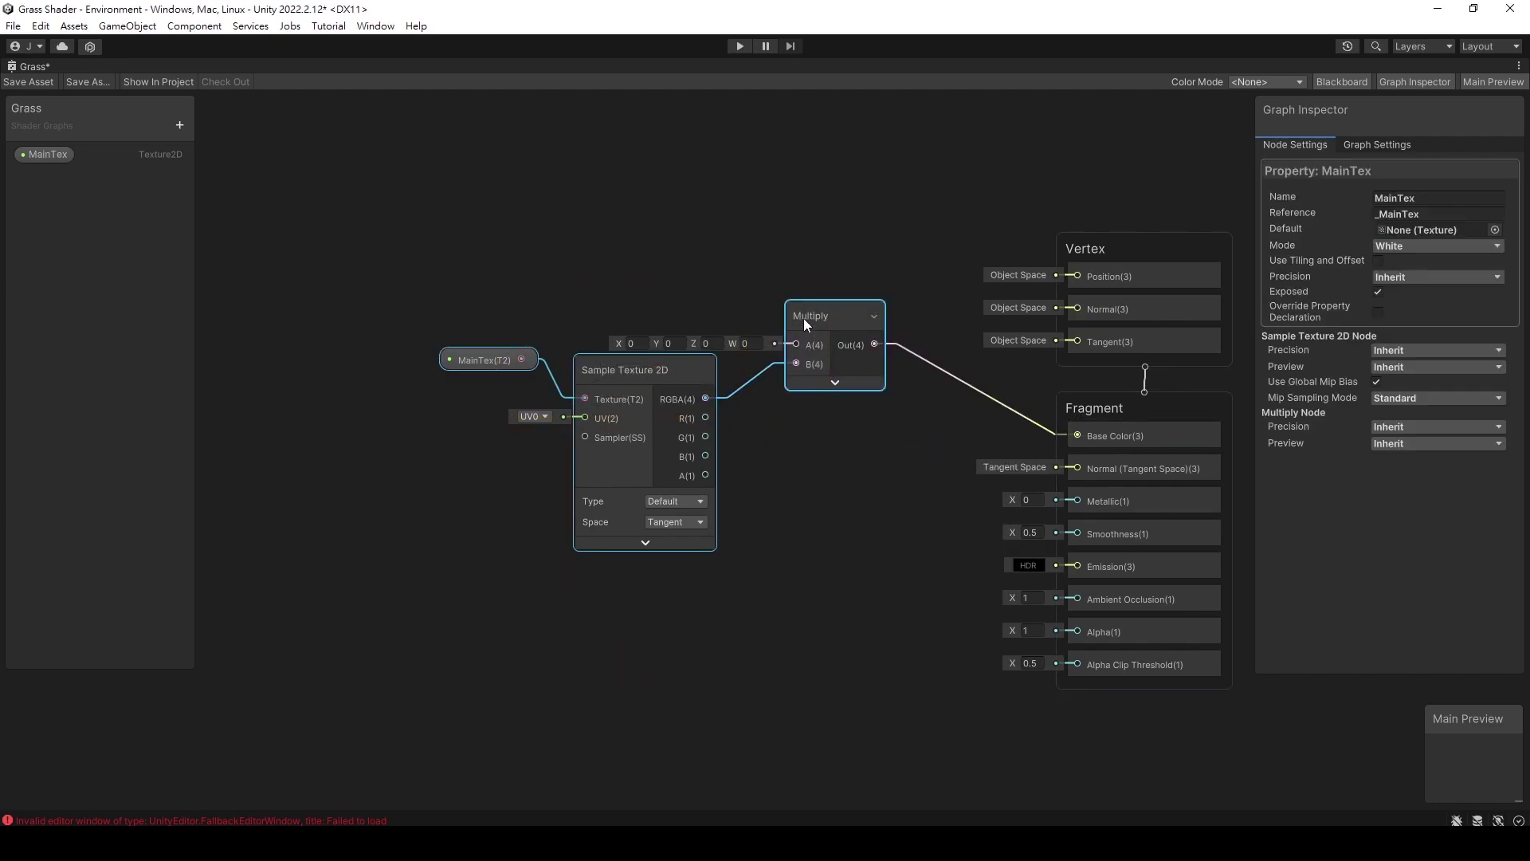
left_click_drag(803, 318, 858, 408)
left_click(357, 165)
Add a Color property to the graph and name it Albedo
left_click(179, 125)
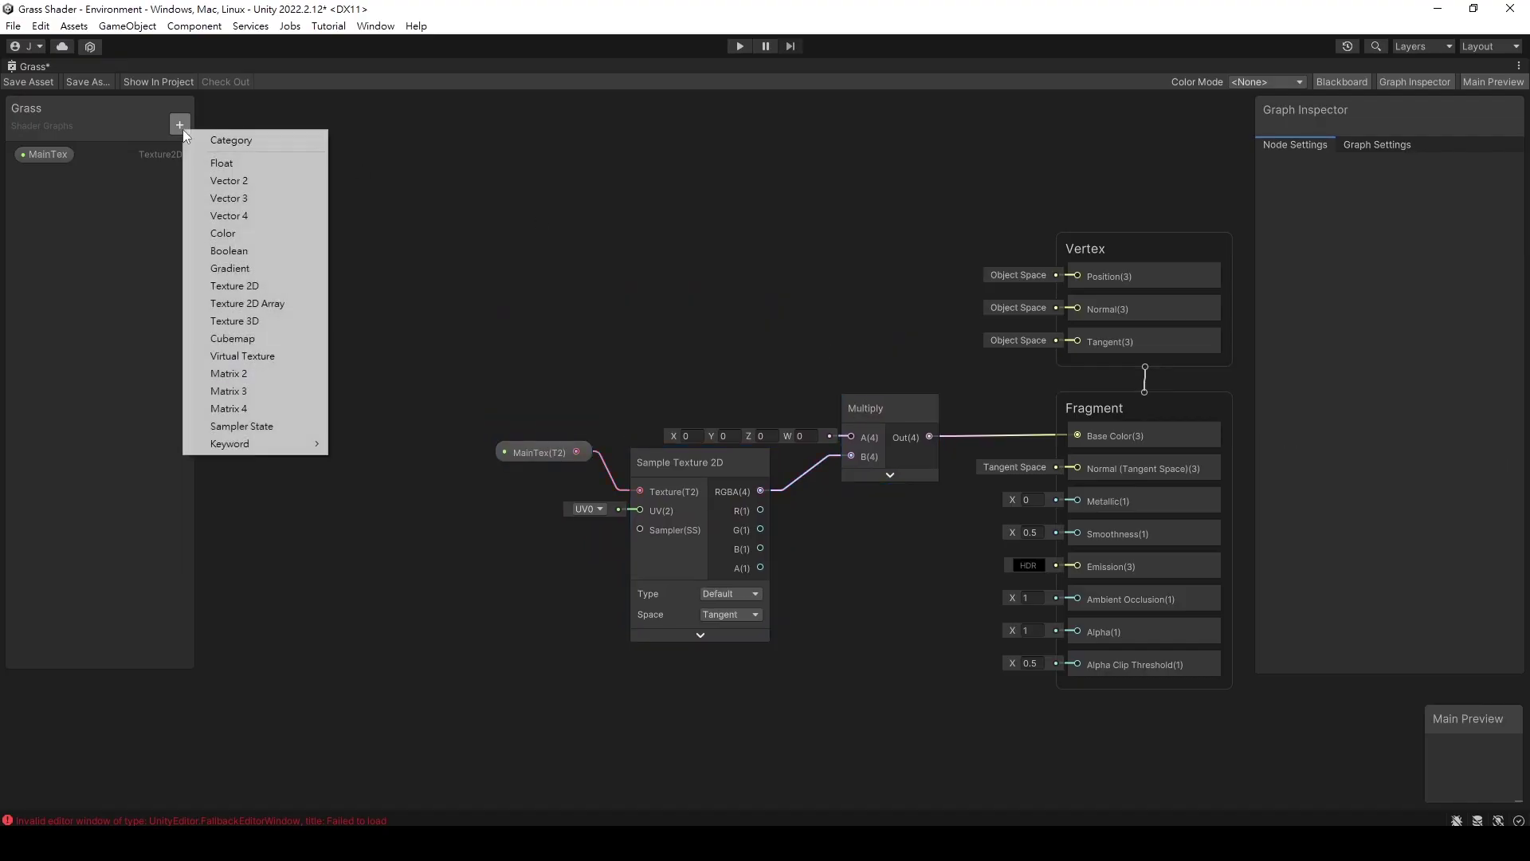
left_click(250, 234)
type("Albeod")
key("Return")
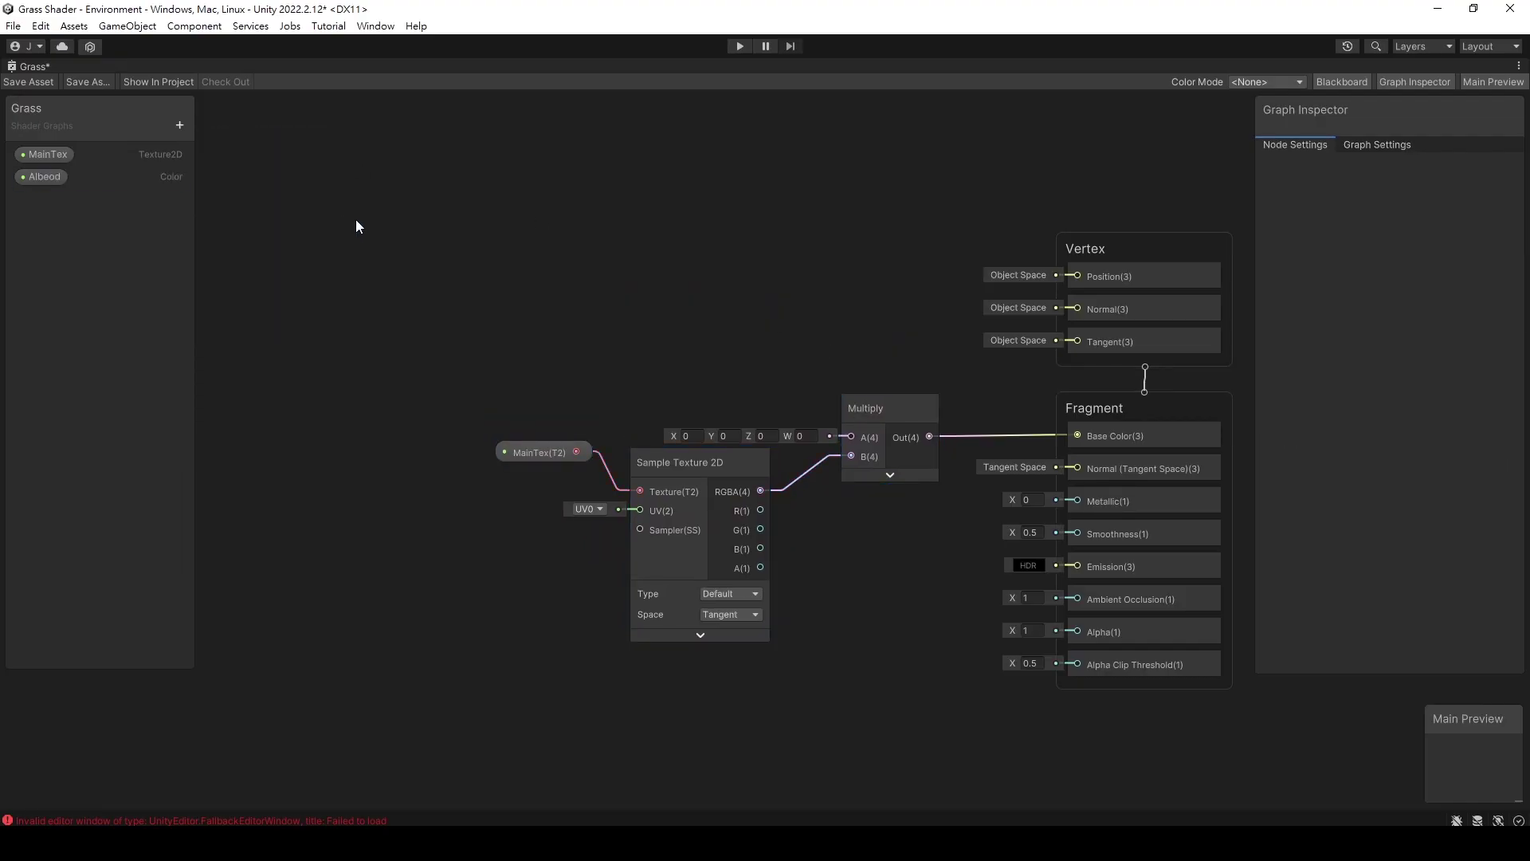
double_click(42, 183)
type("Albed")
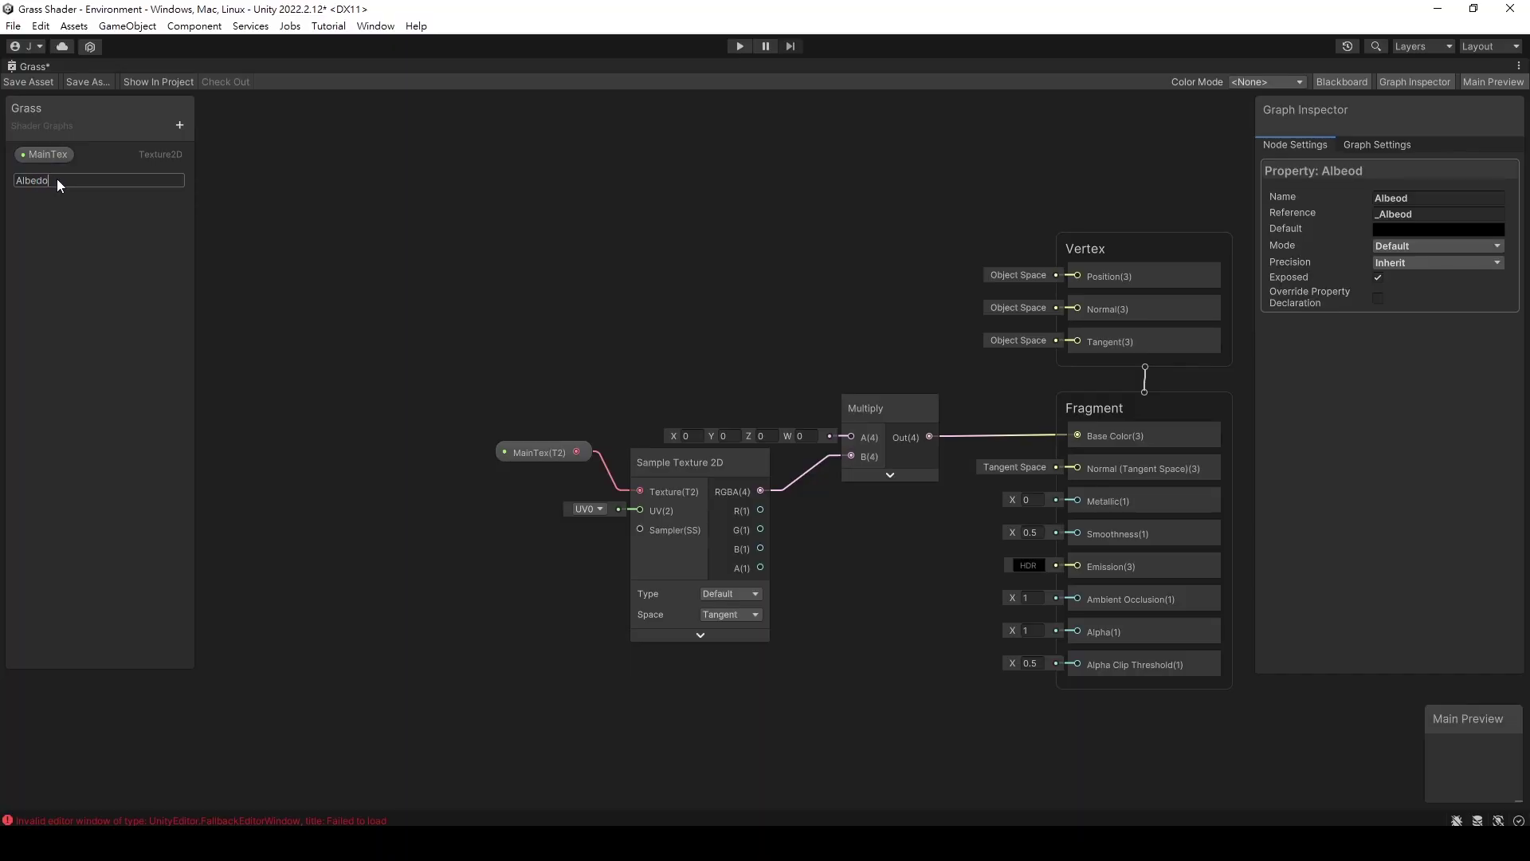
type("o")
key("Return")
Set Albedo's default color to opaque white, connect its node to Multiply's A input, and tidy the property nodes
left_click(1406, 231)
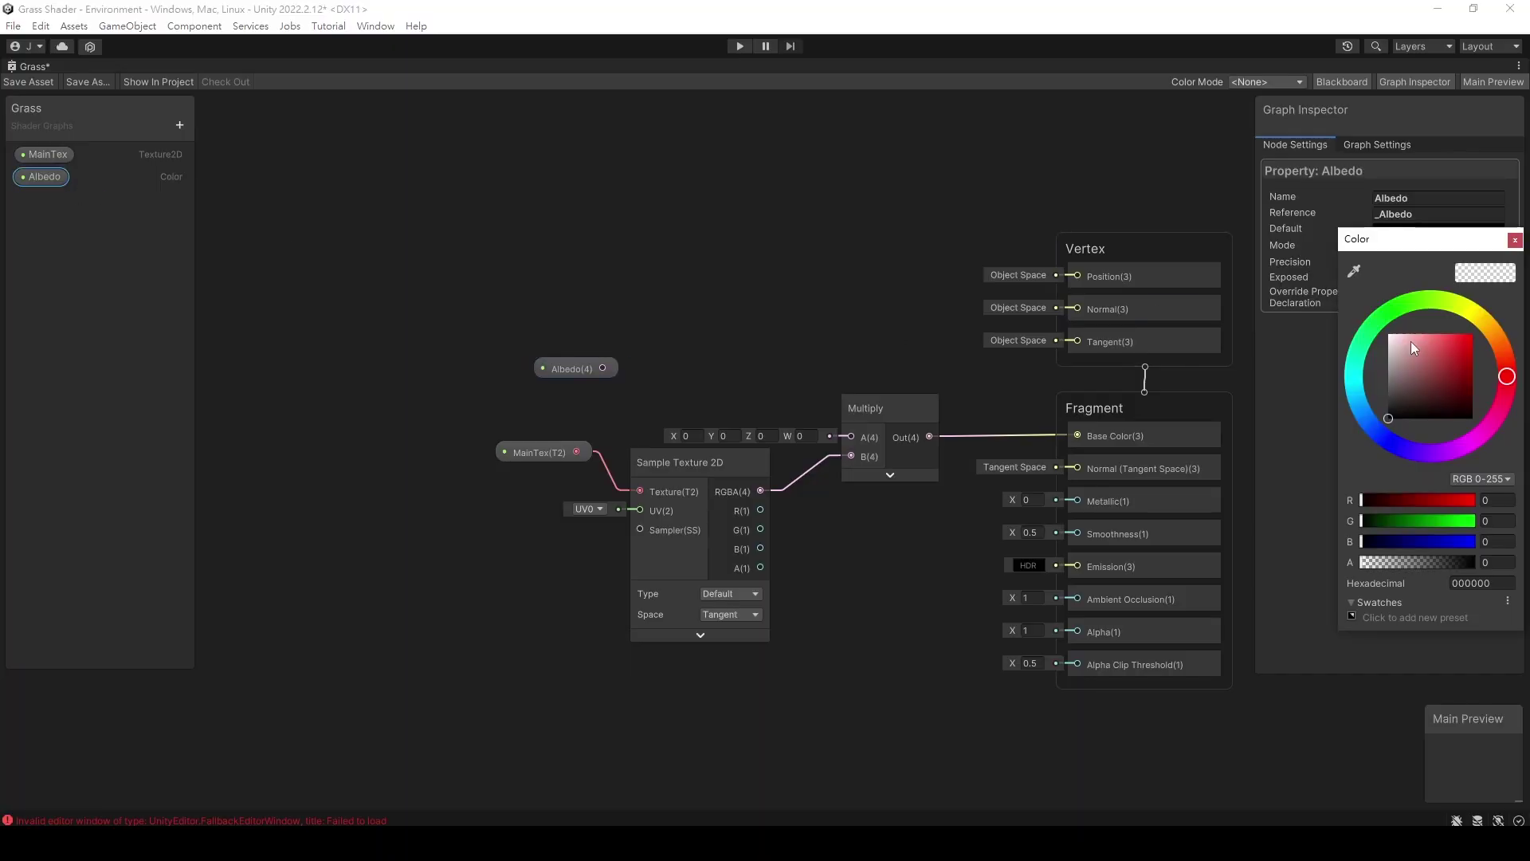
left_click(1513, 241)
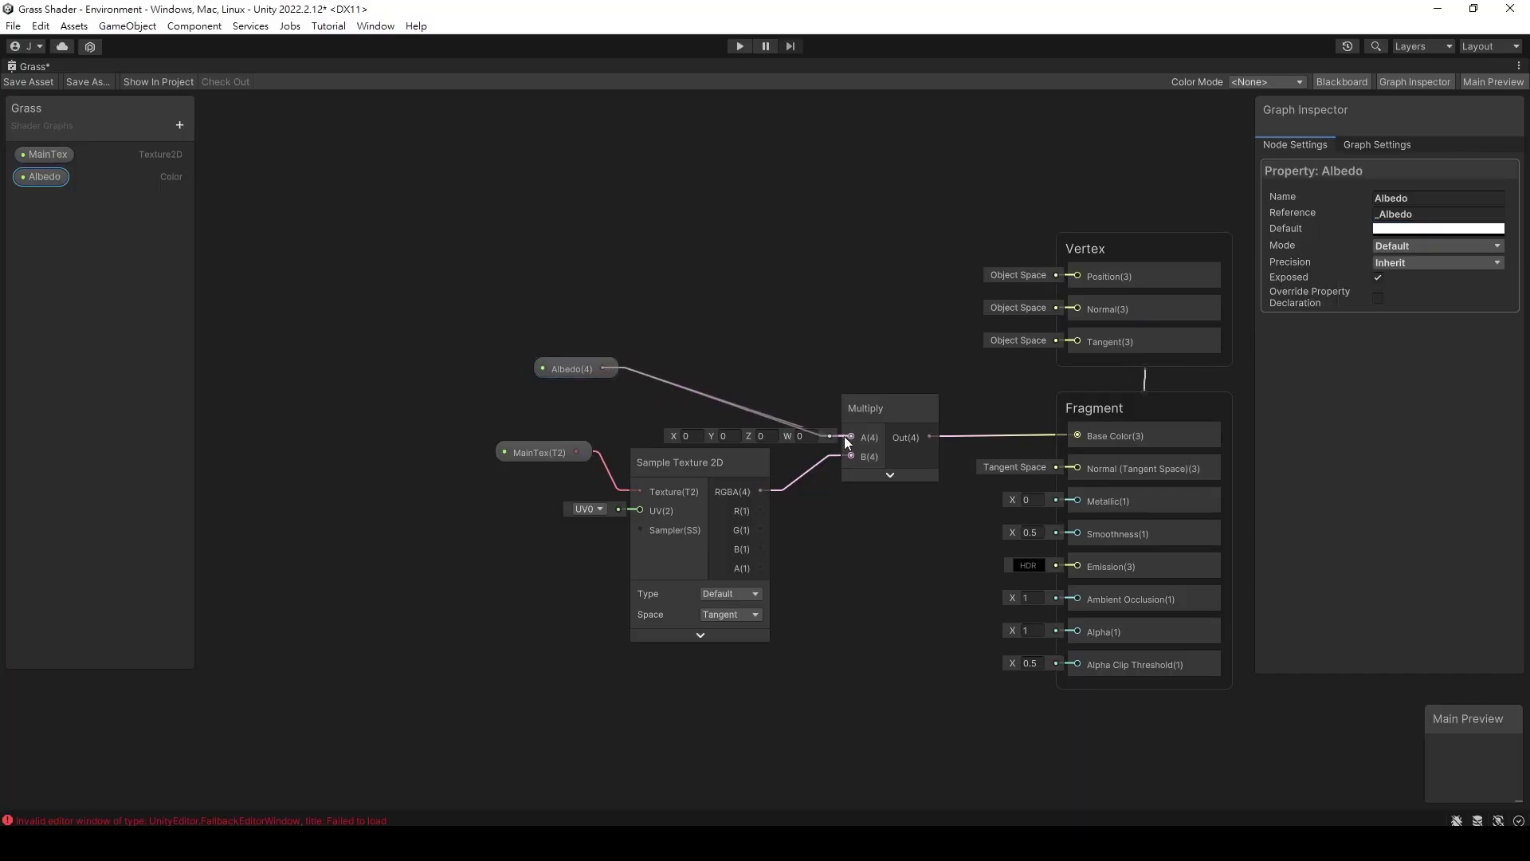
left_click_drag(548, 452, 547, 512)
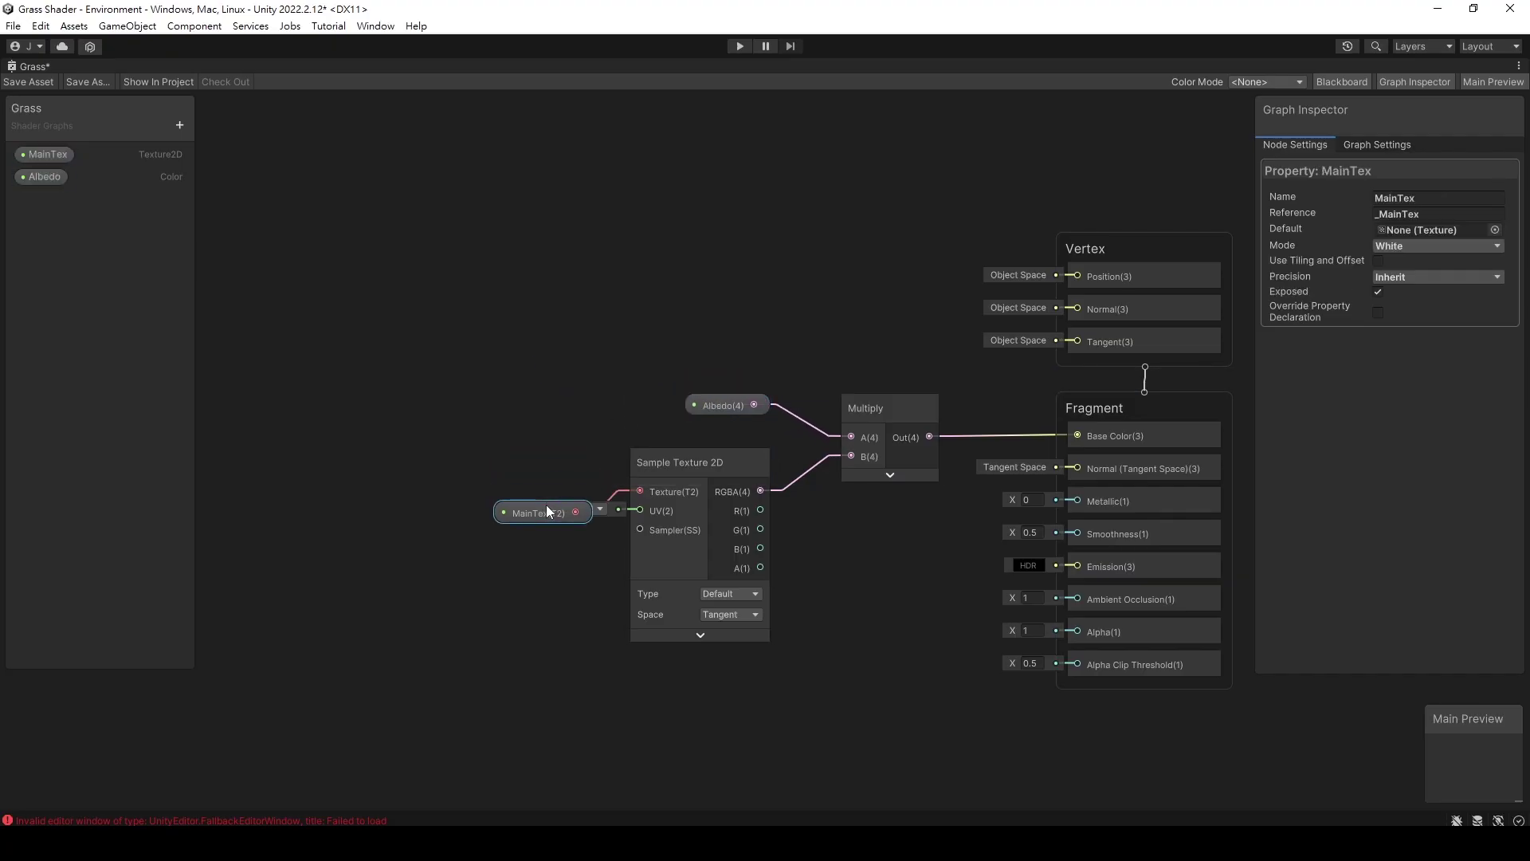
left_click(596, 324)
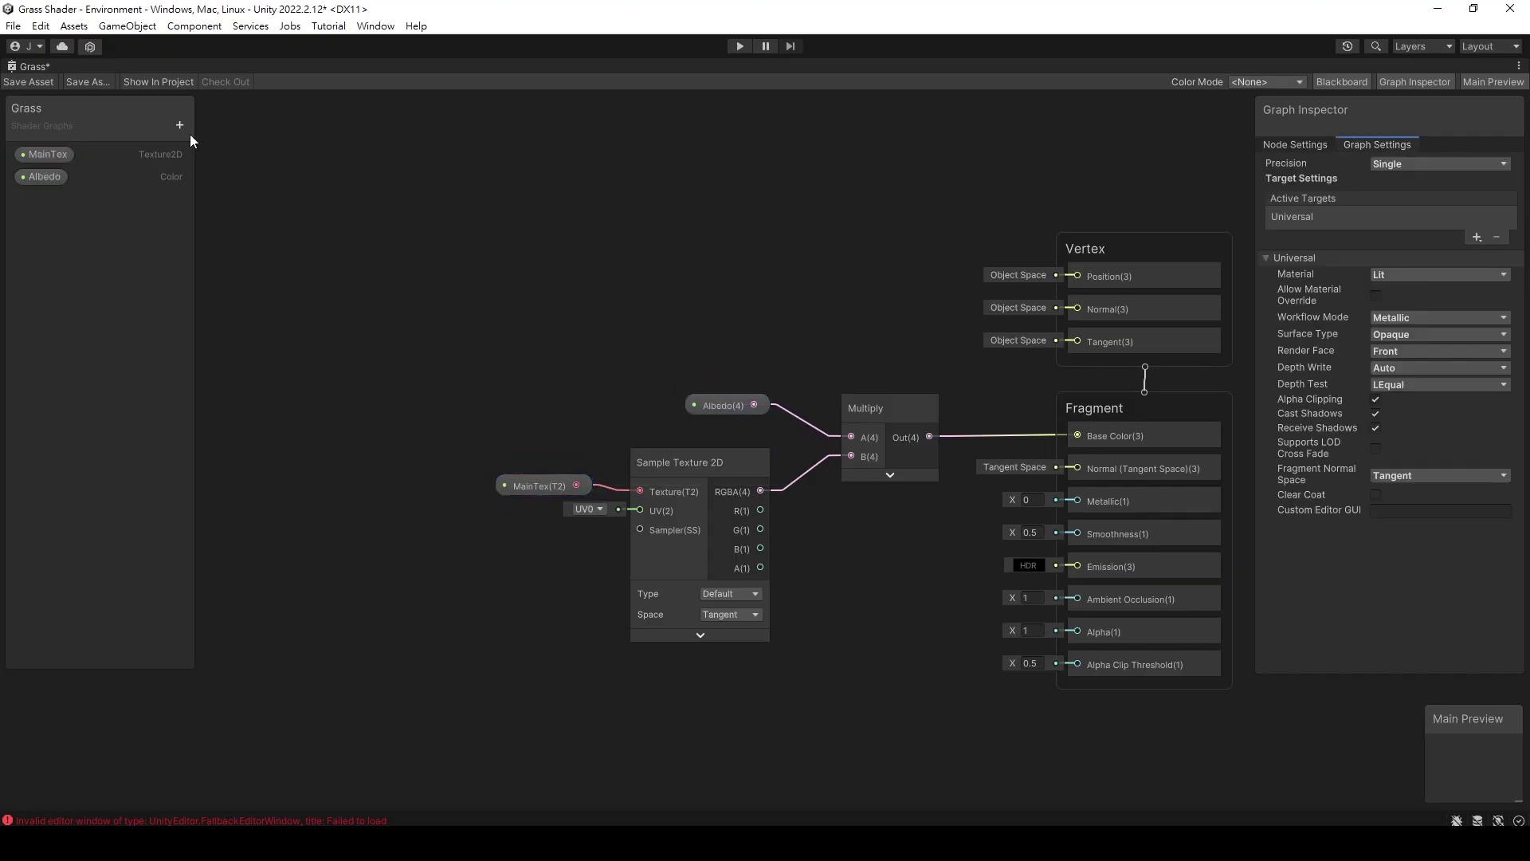
Save the Grass graph, restore the editor layout, and return to the Scene view around the grass model
double_click(33, 68)
left_click(265, 66)
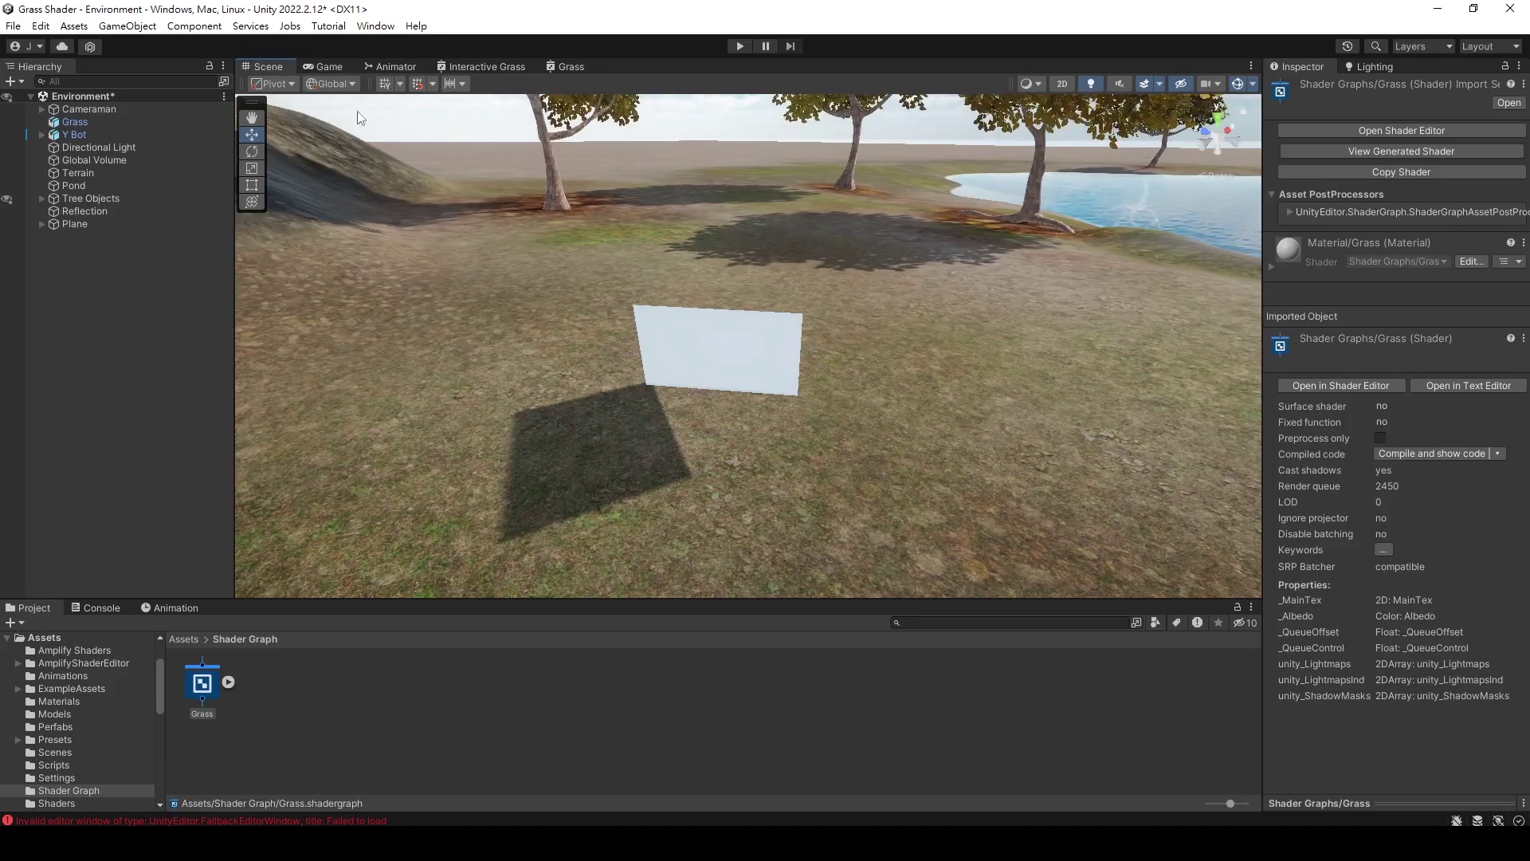
left_click_drag(757, 218, 549, 218, "alt")
scroll(548, 218, "up", 4)
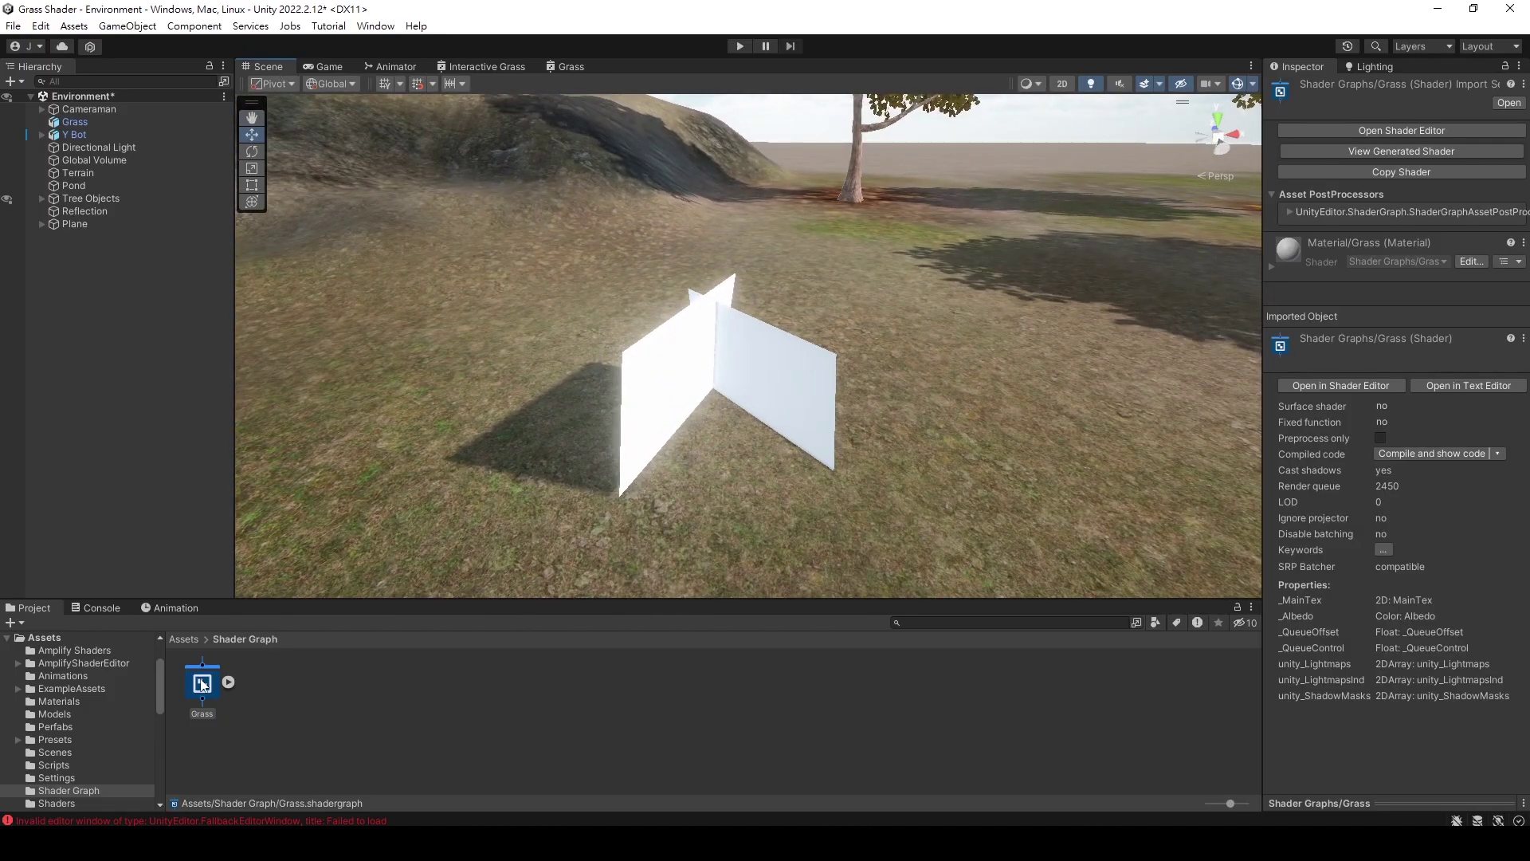
Create a material named Grass from the Grass shader graph, with Shader Graphs/Grass as its shader
right_click(201, 683)
mouse_move(263, 256)
left_click(549, 492)
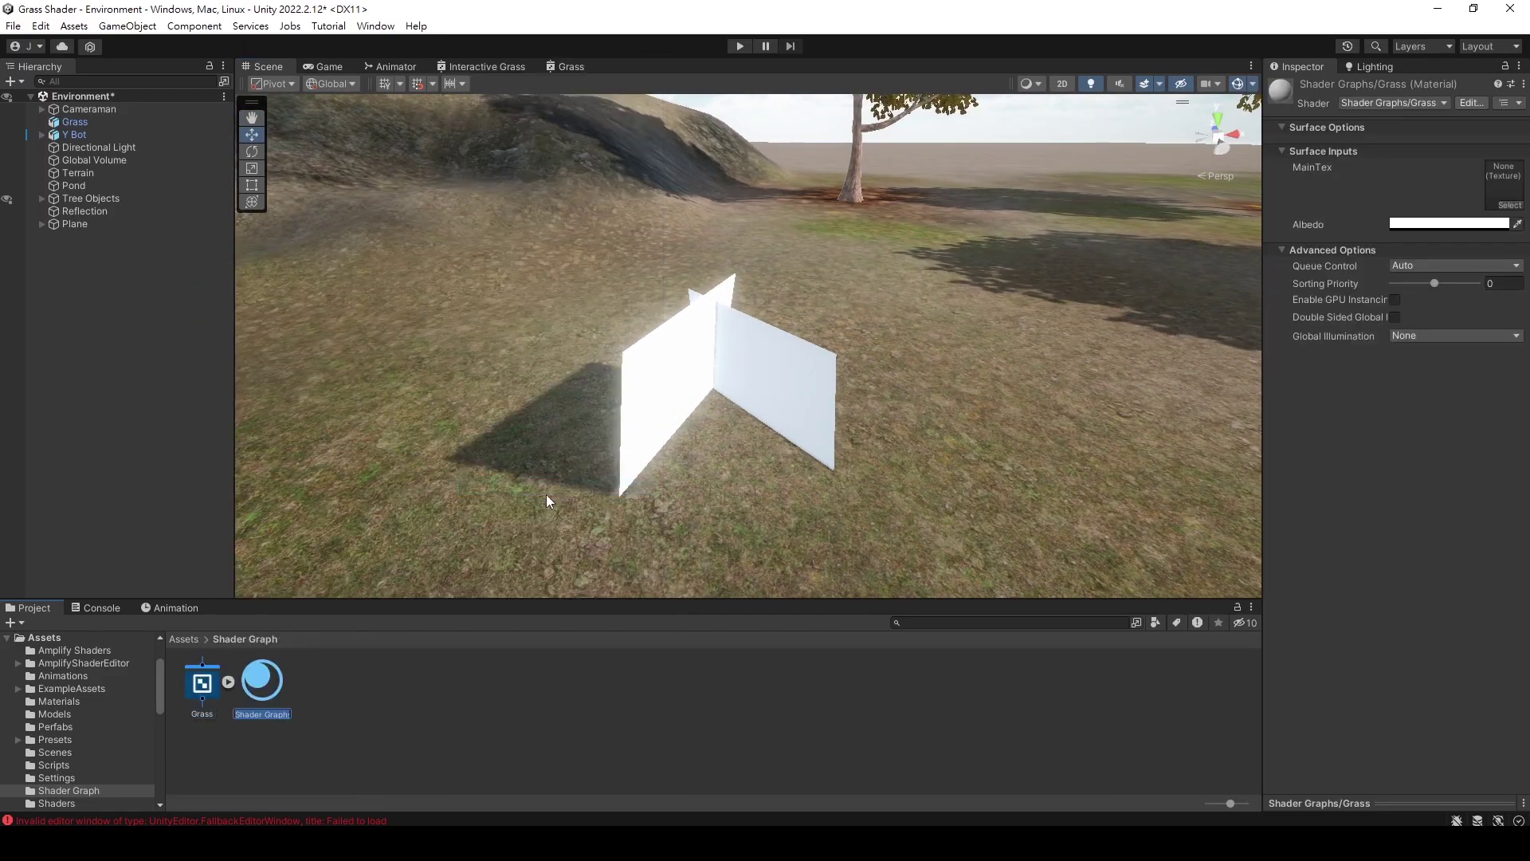
type("Grass")
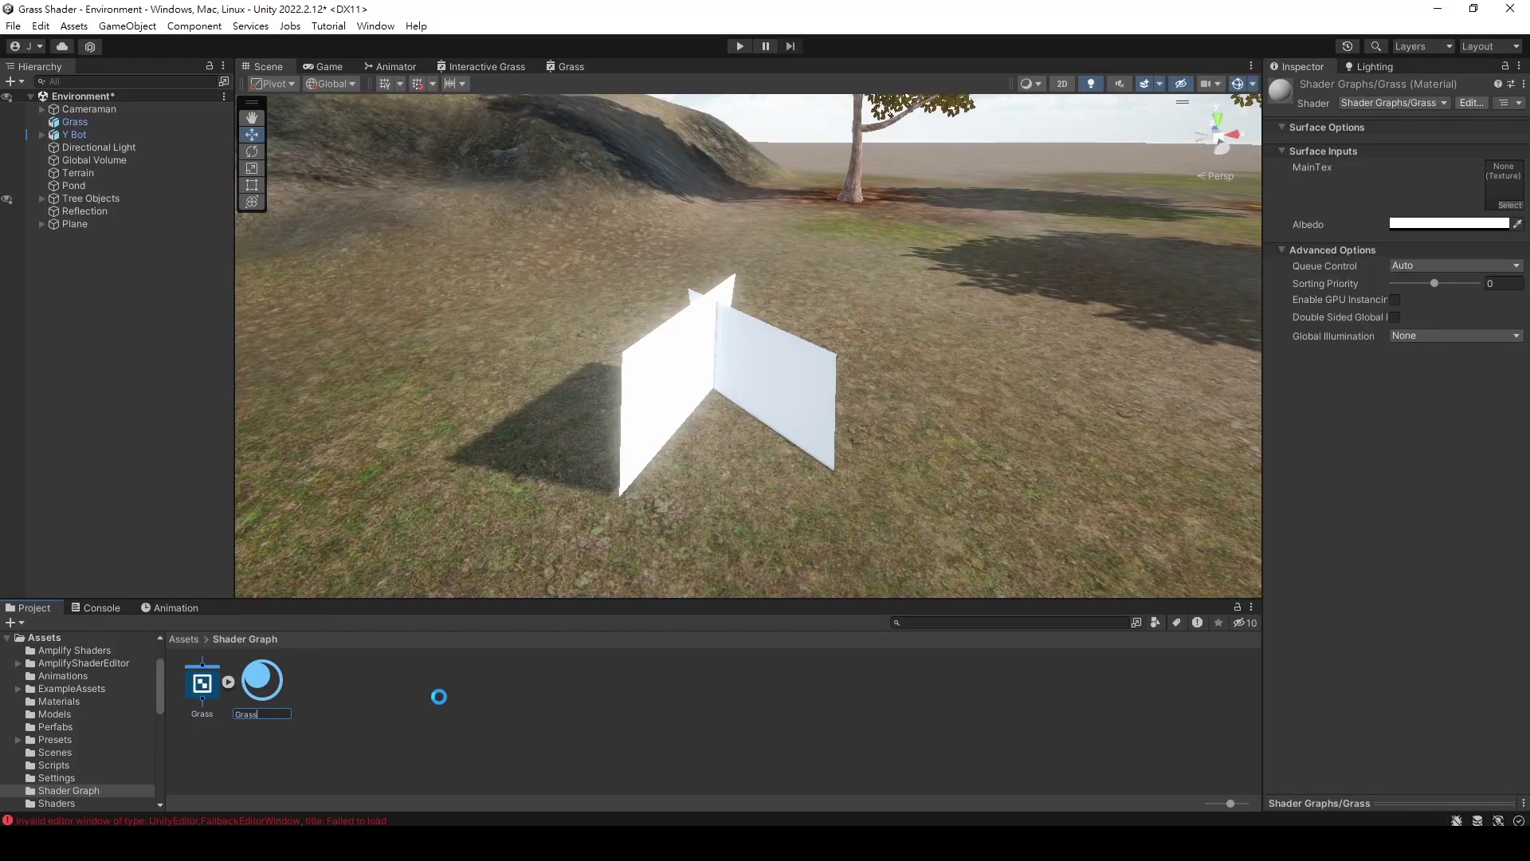
key("Return")
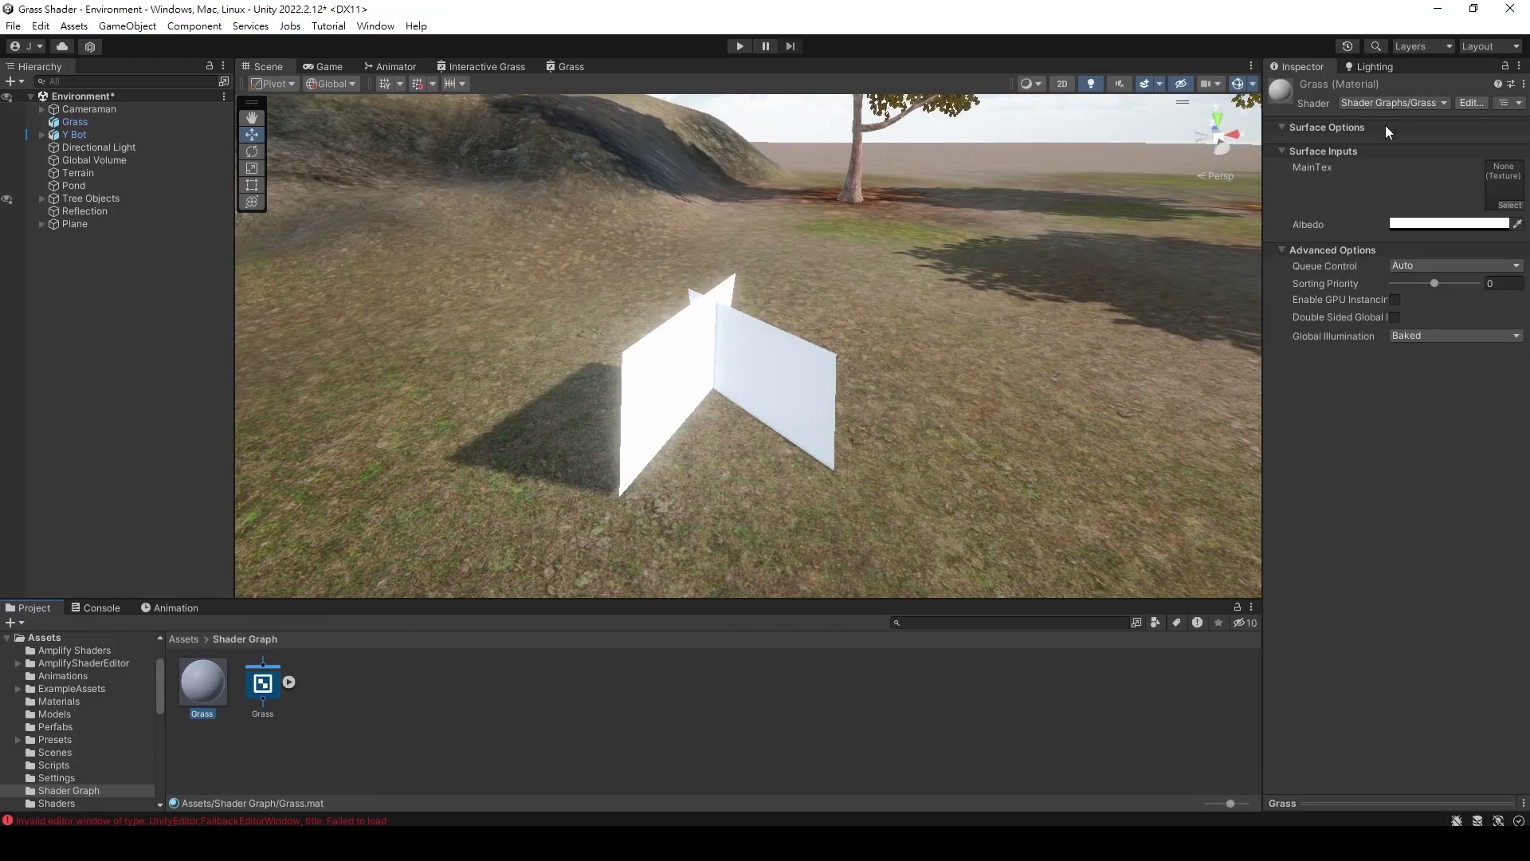
left_click(1387, 103)
left_click(1374, 233)
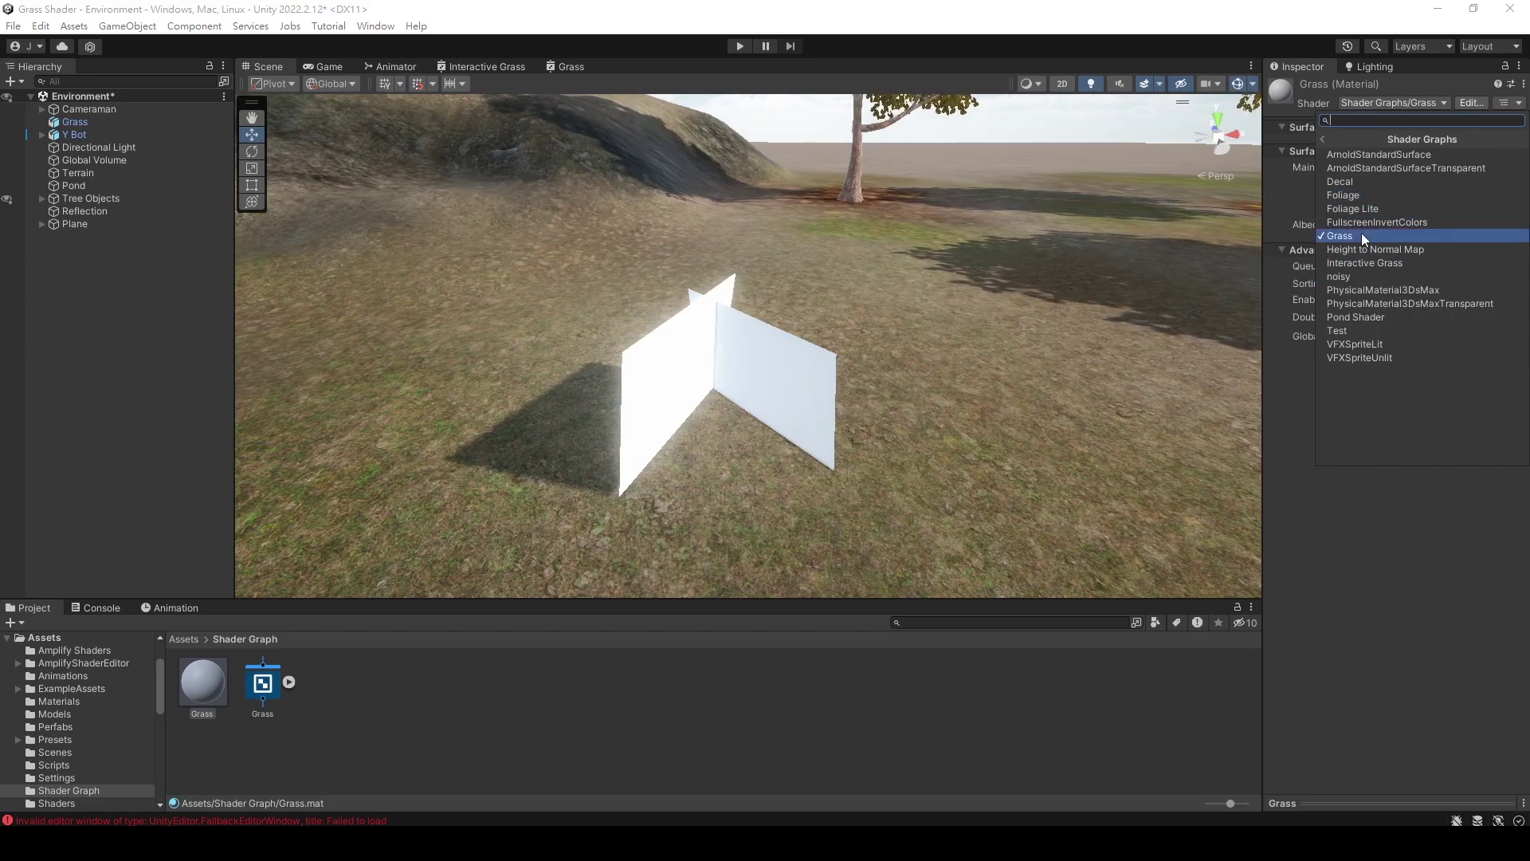
left_click(1361, 236)
Assign the grass blade texture to the Grass material's MainTex and check the textured cards in the scene
left_click(1502, 209)
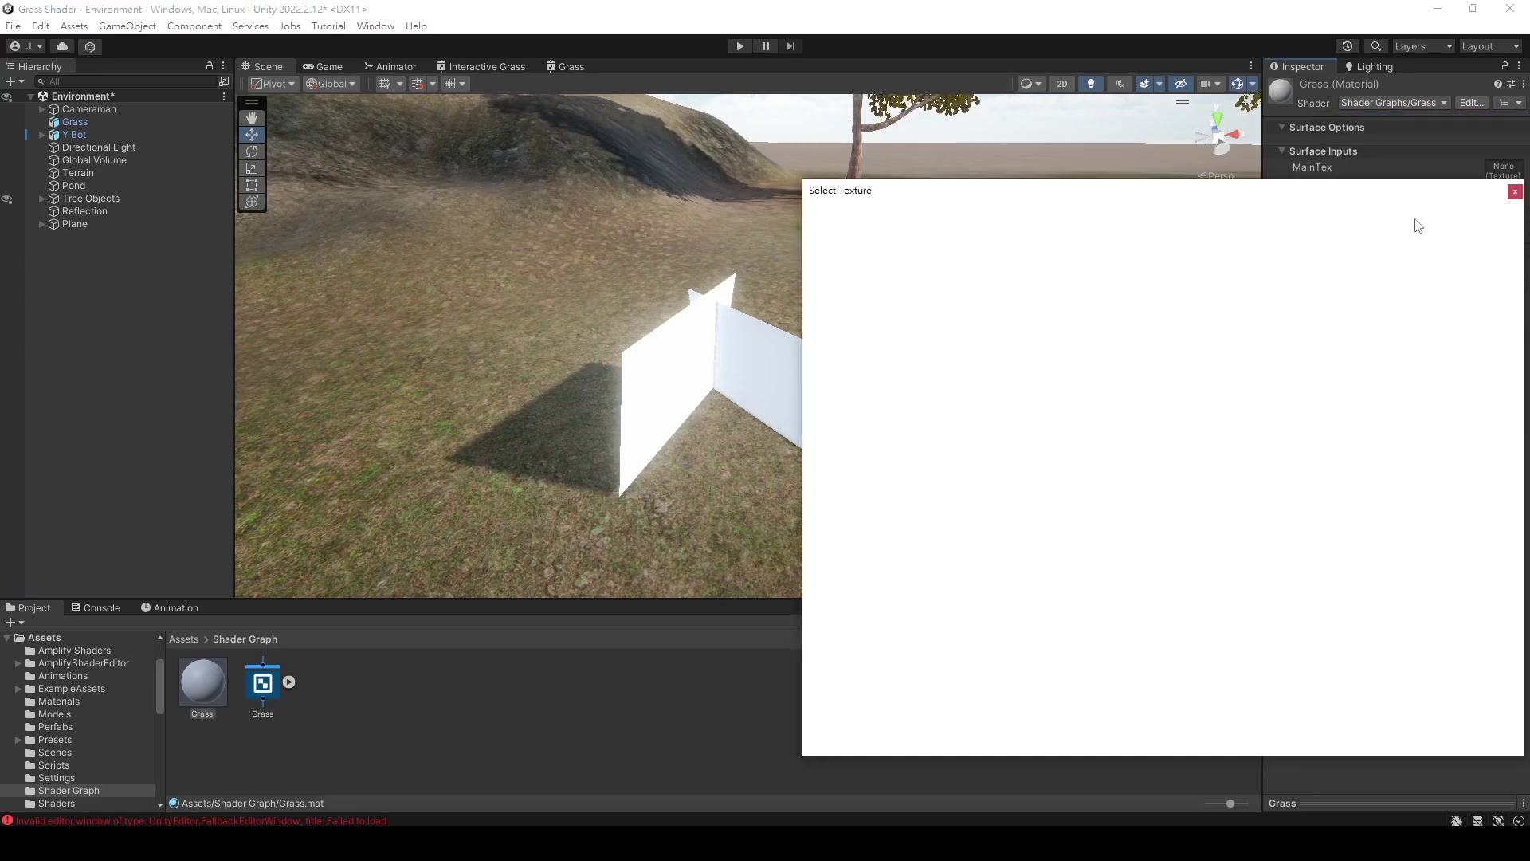
scroll(1103, 380, "down", 10)
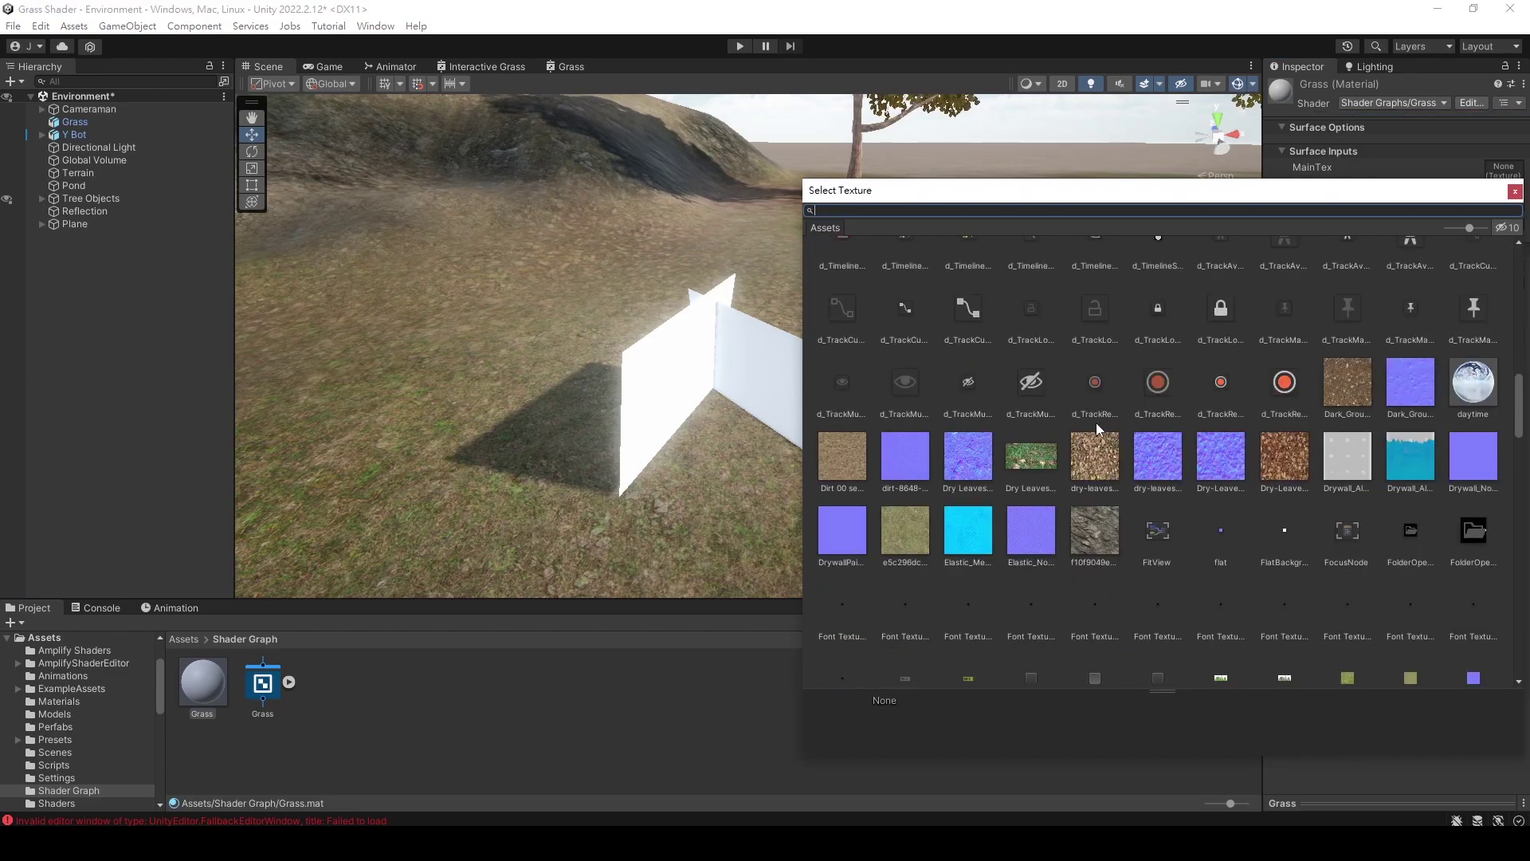
scroll(1097, 425, "down", 9)
scroll(1102, 420, "up", 2)
double_click(1226, 360)
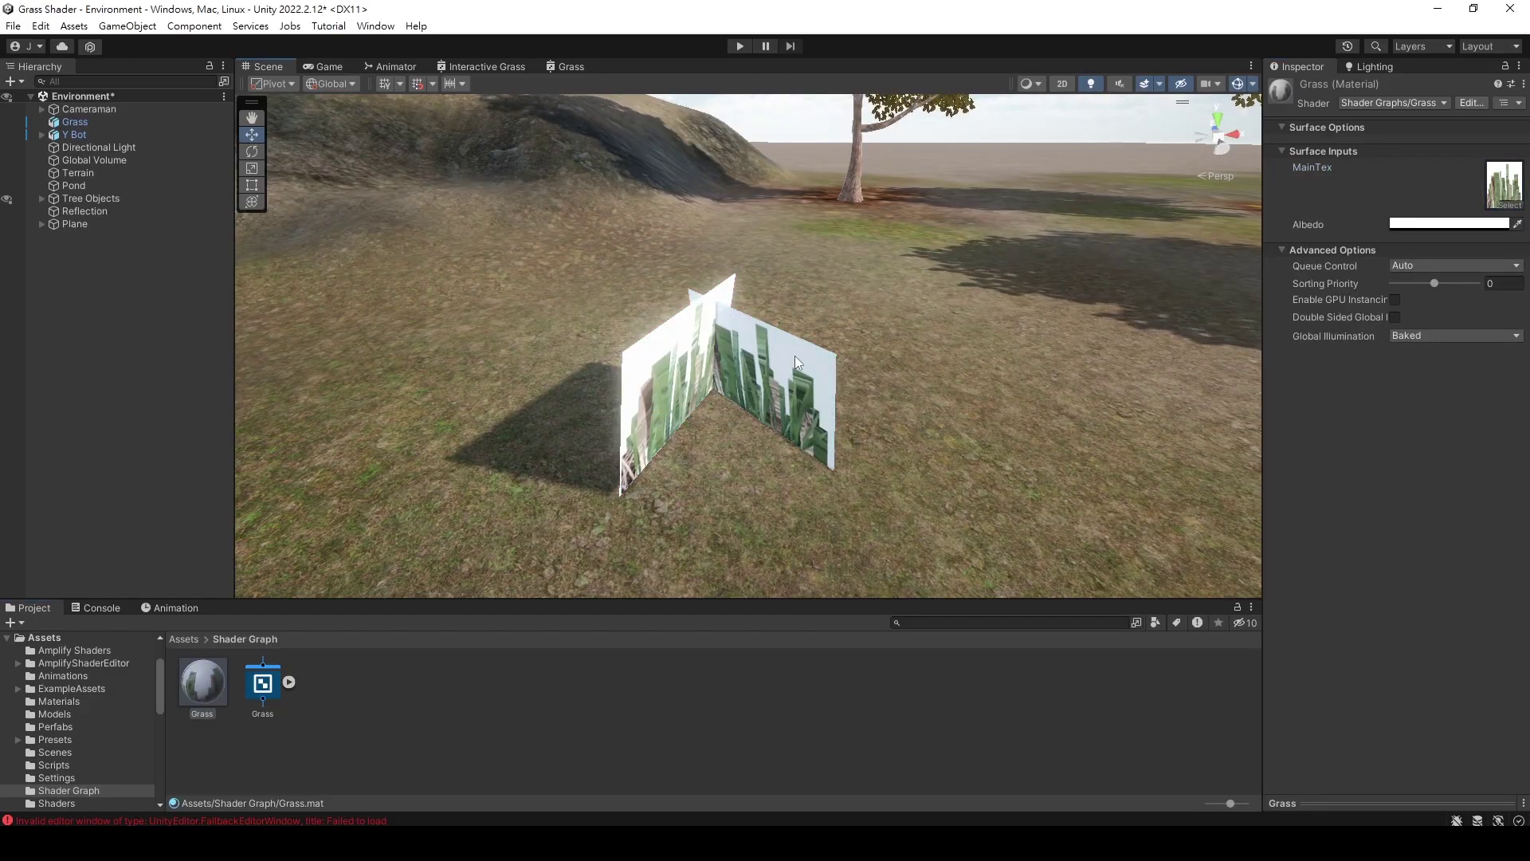
left_click_drag(635, 427, 777, 364, "alt")
Connect Sample Texture 2D's A output to the Fragment Alpha input, save the graph, and return to the Scene view
right_click(571, 72)
left_click(606, 76)
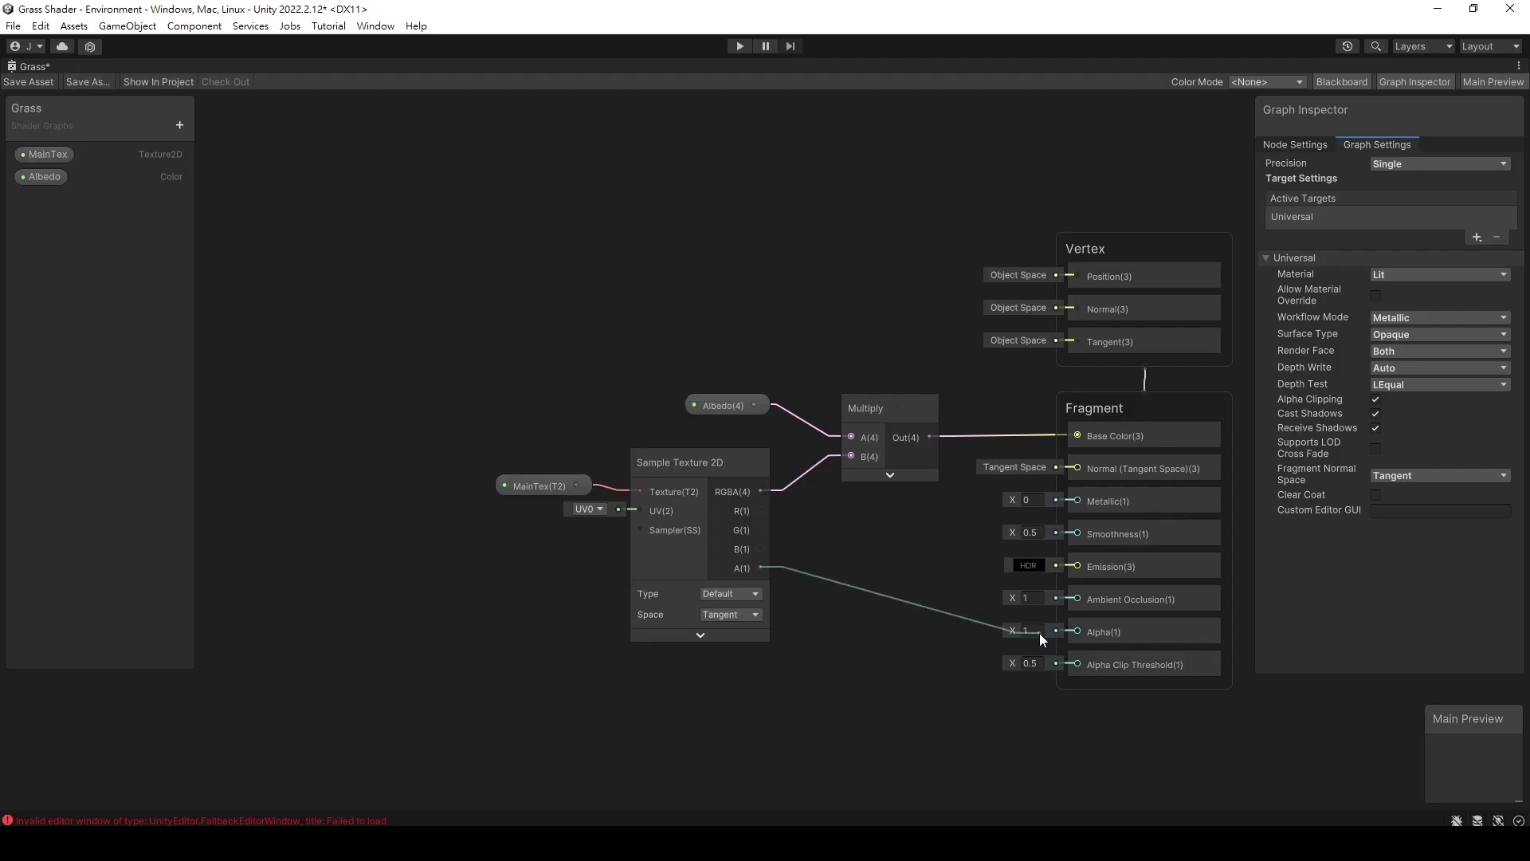
right_click(33, 67)
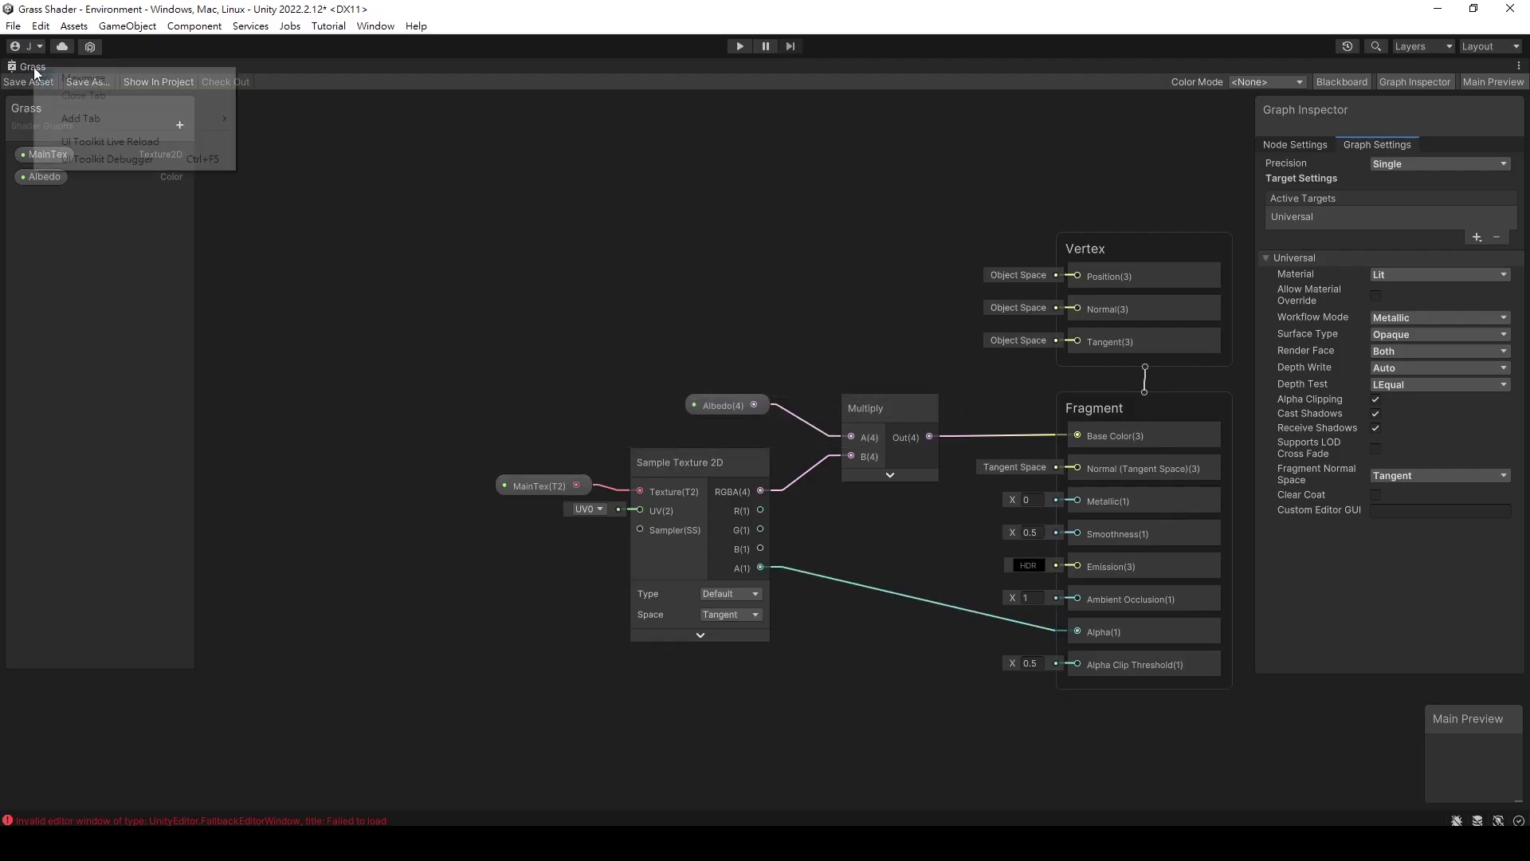
left_click(68, 76)
left_click(268, 67)
left_click_drag(806, 325, 912, 337, "alt")
Reopen the Grass graph maximized and add a Float property named Smoothness
right_click(562, 68)
left_click(571, 75)
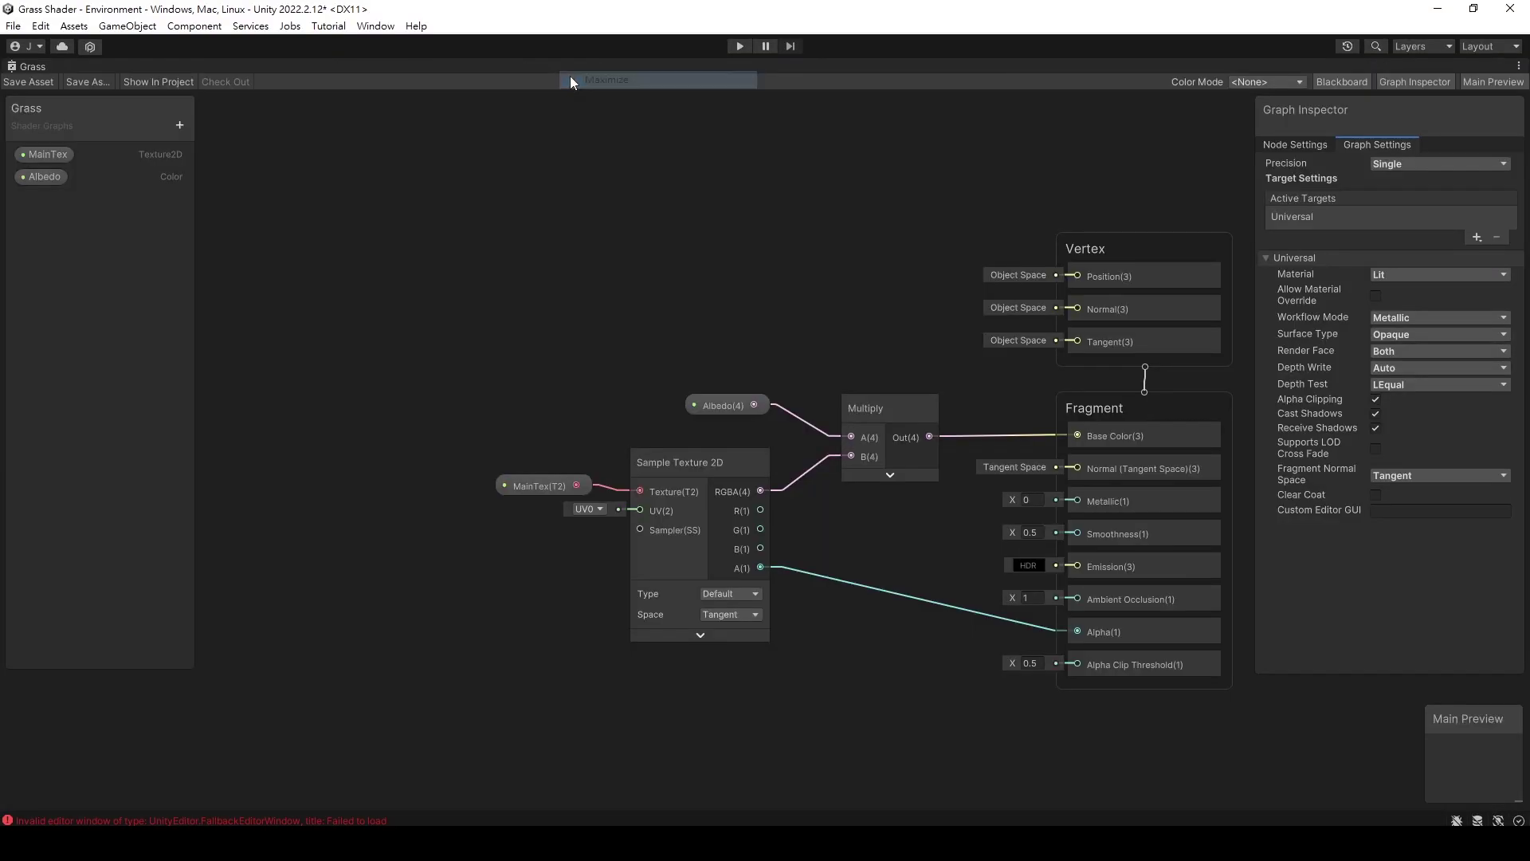
left_click(179, 124)
left_click(222, 163)
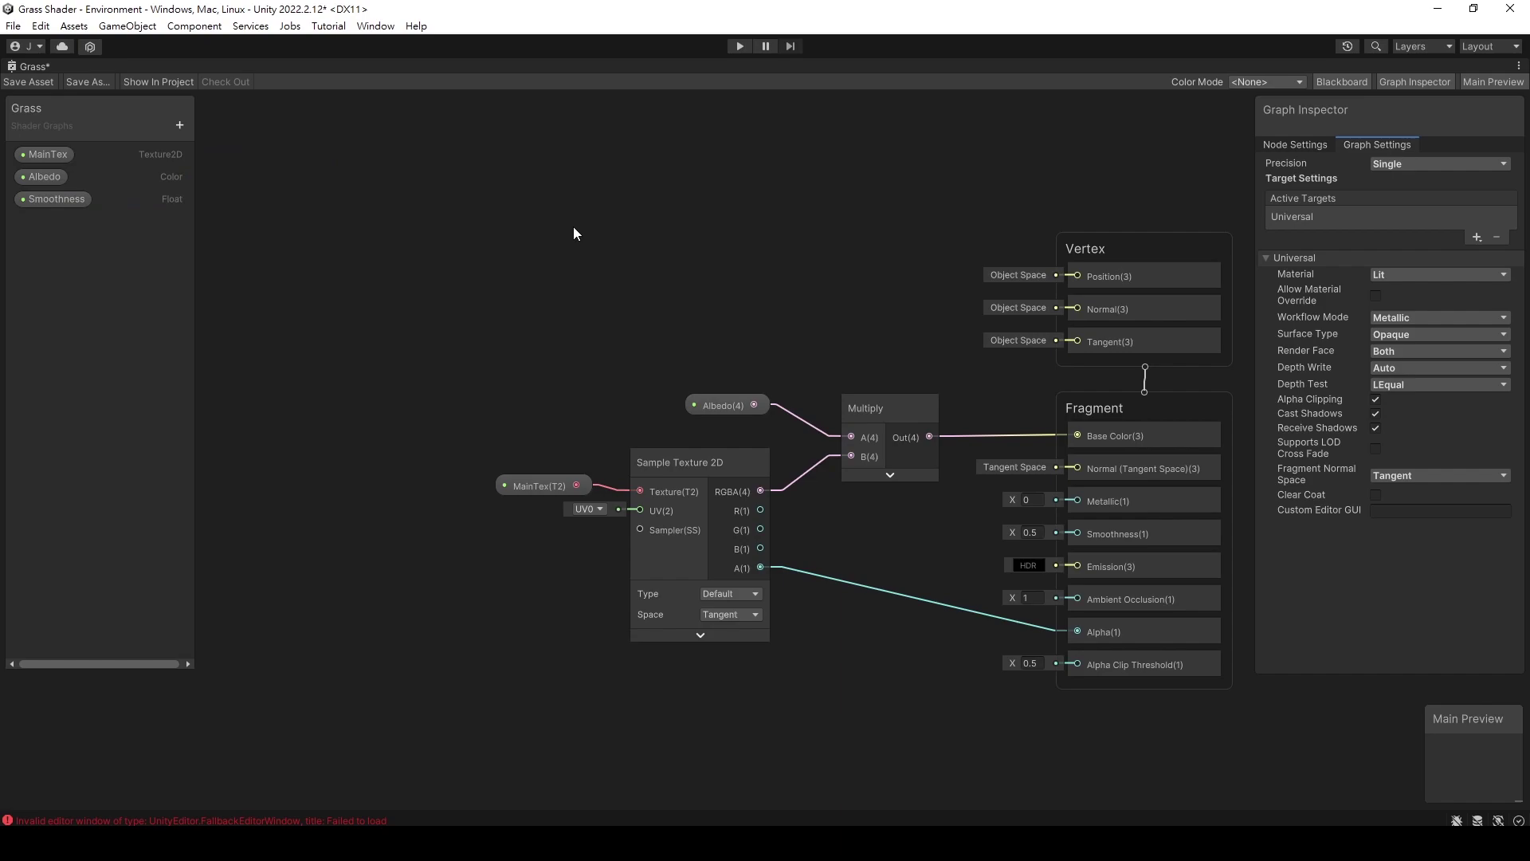
Set the Smoothness property's mode to Slider and connect its node to the Fragment Smoothness input
left_click(87, 204)
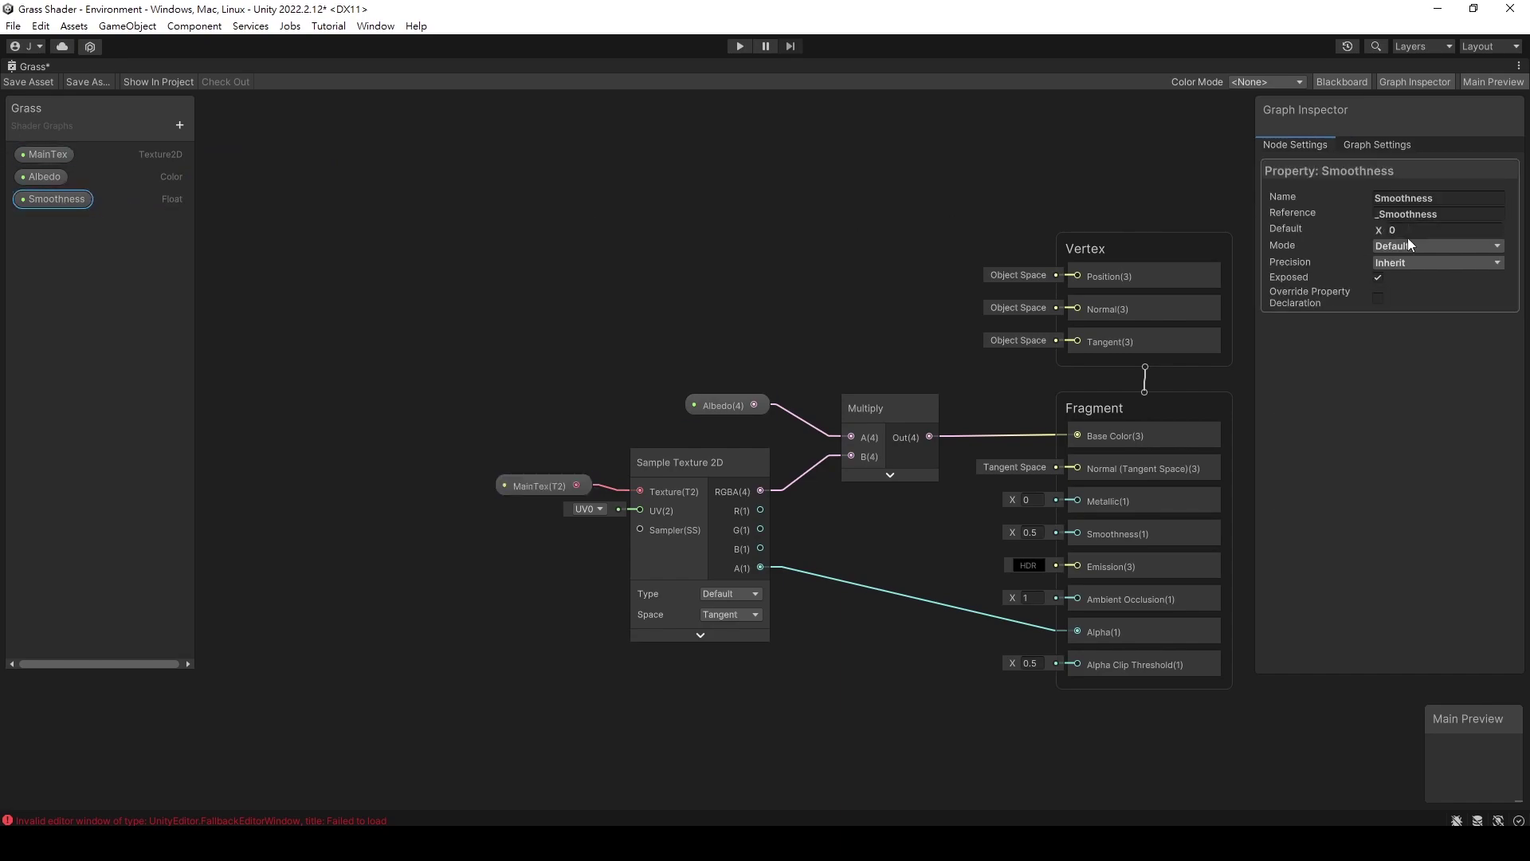
left_click(1414, 284)
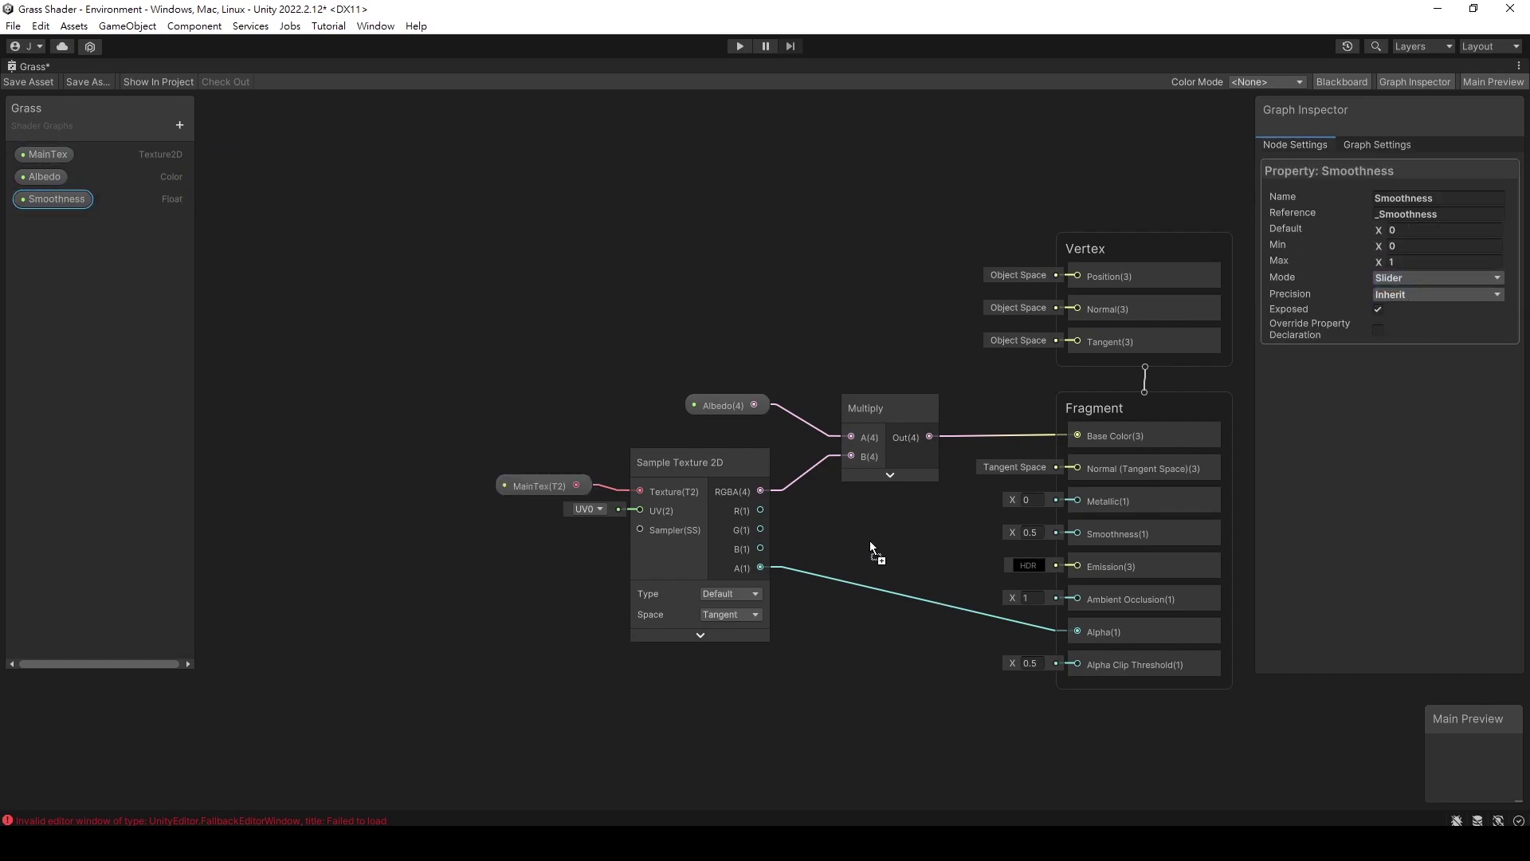
left_click_drag(870, 543, 862, 533)
mouse_move(953, 544)
left_mouse_down()
mouse_move(1068, 533)
mouse_move(960, 529)
left_mouse_up()
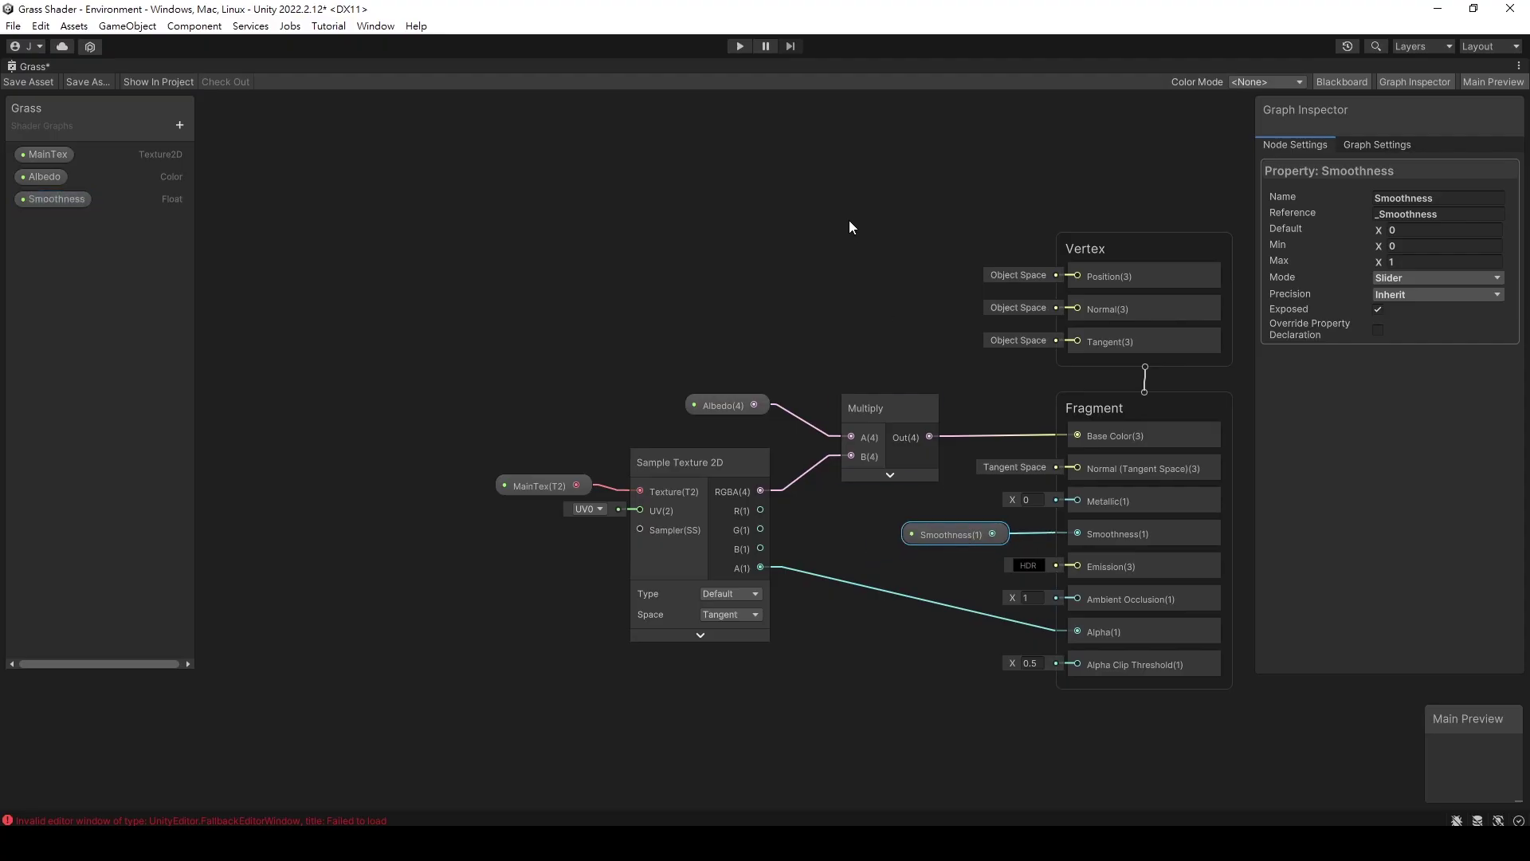
left_click(859, 195)
Save the Grass graph, restore the editor layout, and view the grass clump up close in the Scene view
middle_click_drag(839, 311, 732, 256)
scroll(730, 255, "up", 2)
scroll(649, 255, "down", 2)
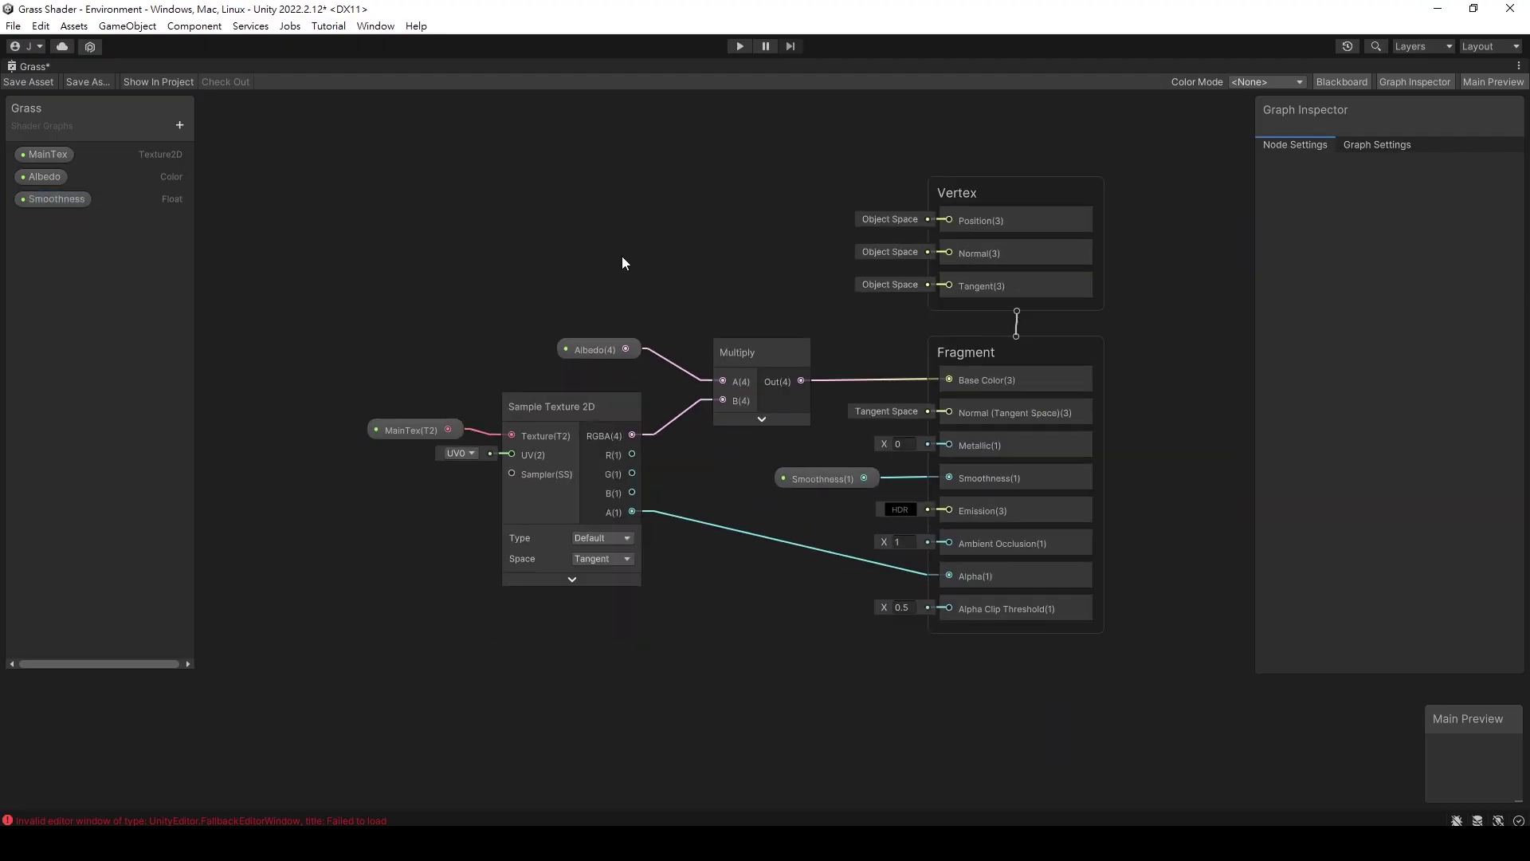
middle_click_drag(621, 256, 694, 258)
double_click(31, 66)
left_click(268, 67)
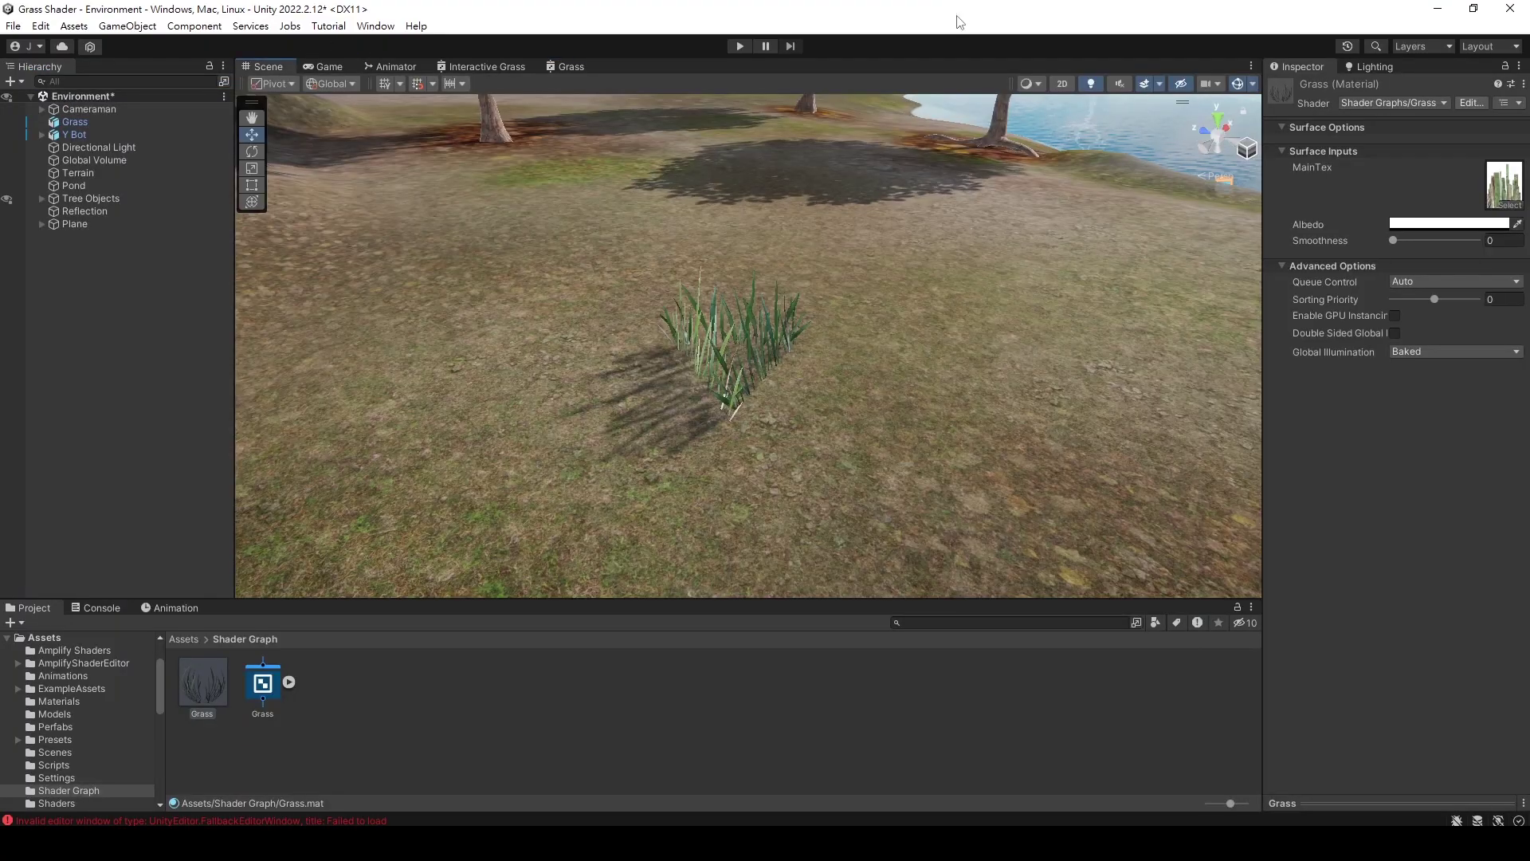
right_click_drag(901, 259, 902, 278)
key("w")
key("s")
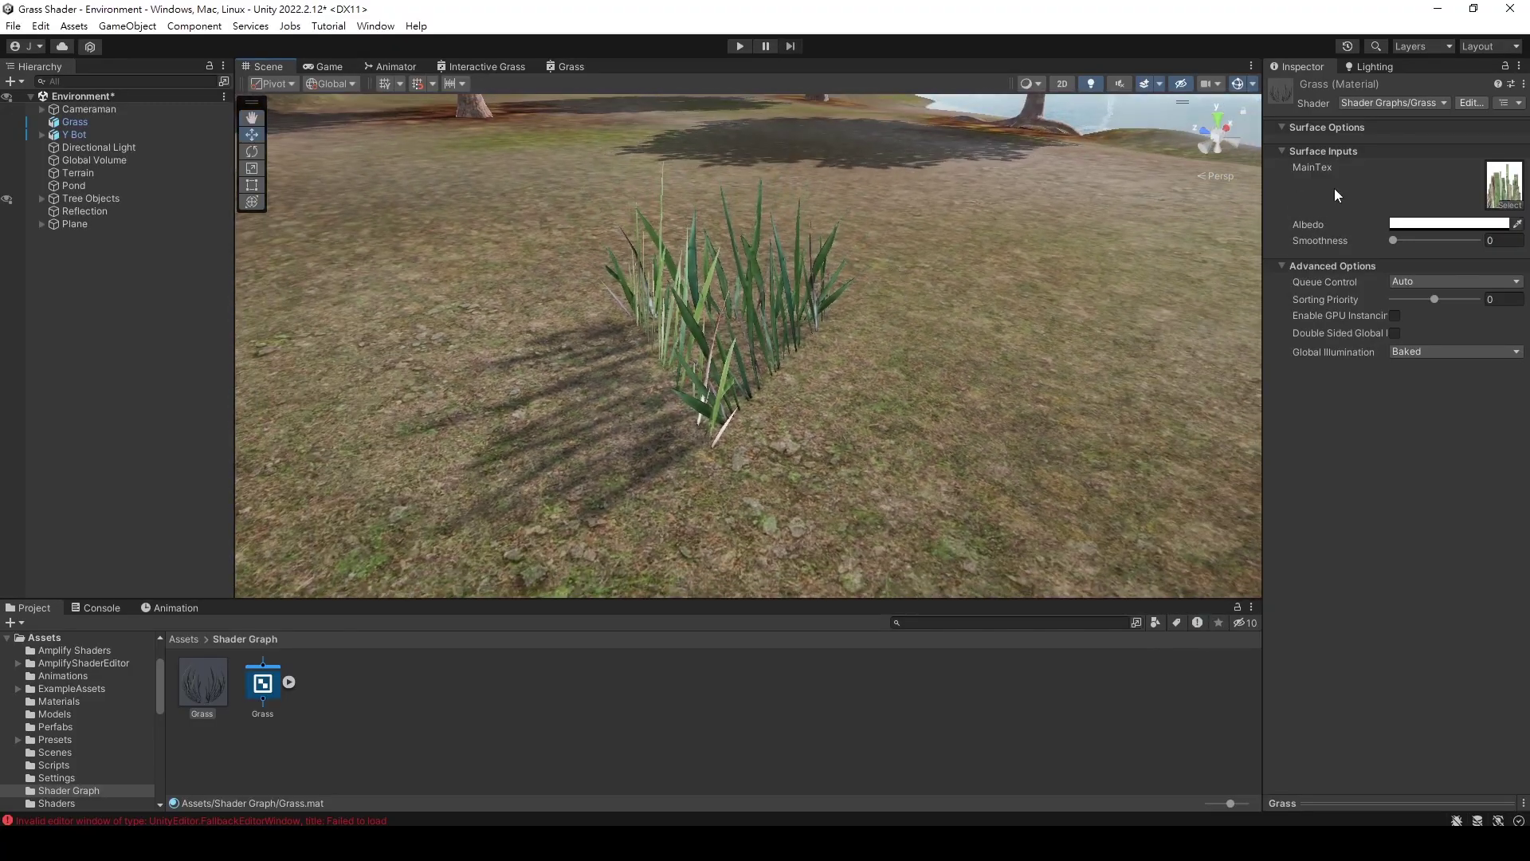
Raise the Grass material's Smoothness and tint its Albedo color light orange while viewing the blades
mouse_move(1396, 243)
left_mouse_down()
mouse_move(1458, 242)
mouse_move(1387, 243)
left_mouse_up()
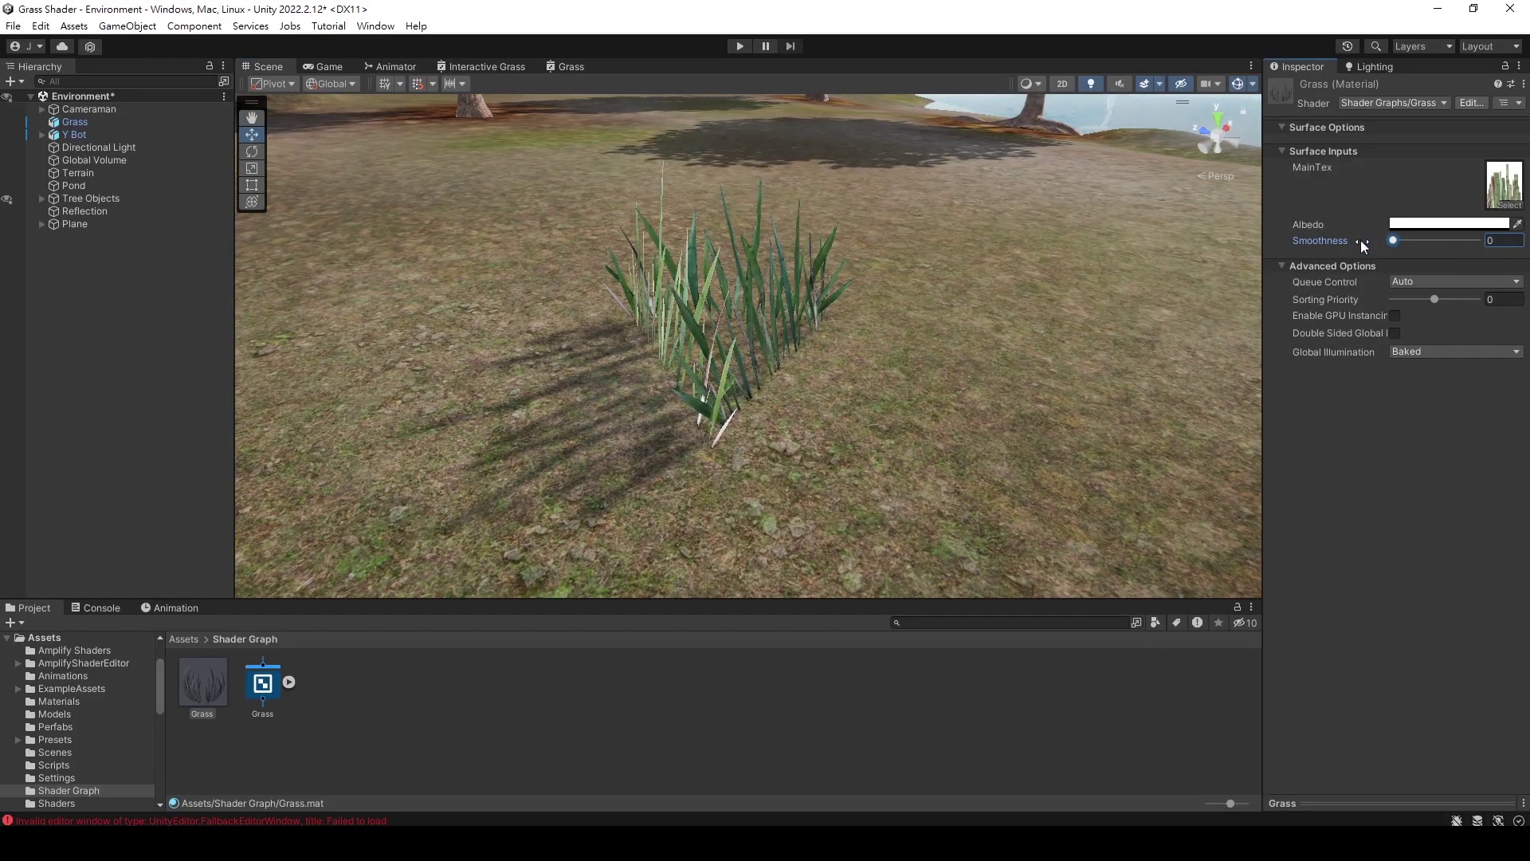
left_click_drag(1005, 271, 785, 208, "alt")
scroll(893, 291, "up", 3)
left_click_drag(1399, 240, 1447, 248)
left_click(1397, 226)
left_click(1404, 306)
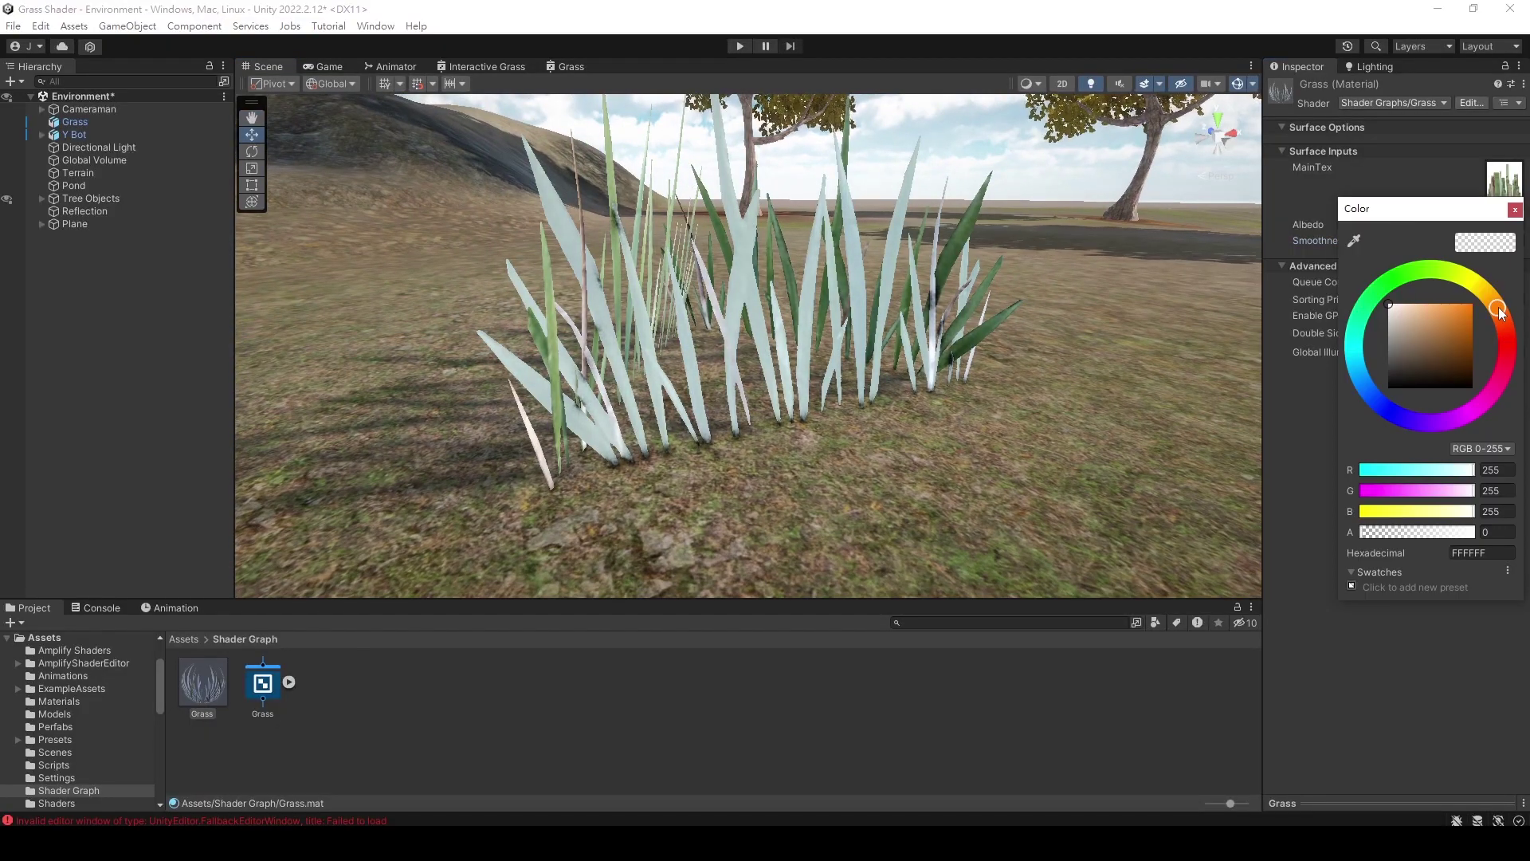
left_click(1304, 212)
right_click_drag(996, 295, 950, 274)
Reopen the Grass graph maximized and add a Vector 3 node below the Sample Texture 2D and Smoothness nodes
double_click(567, 66)
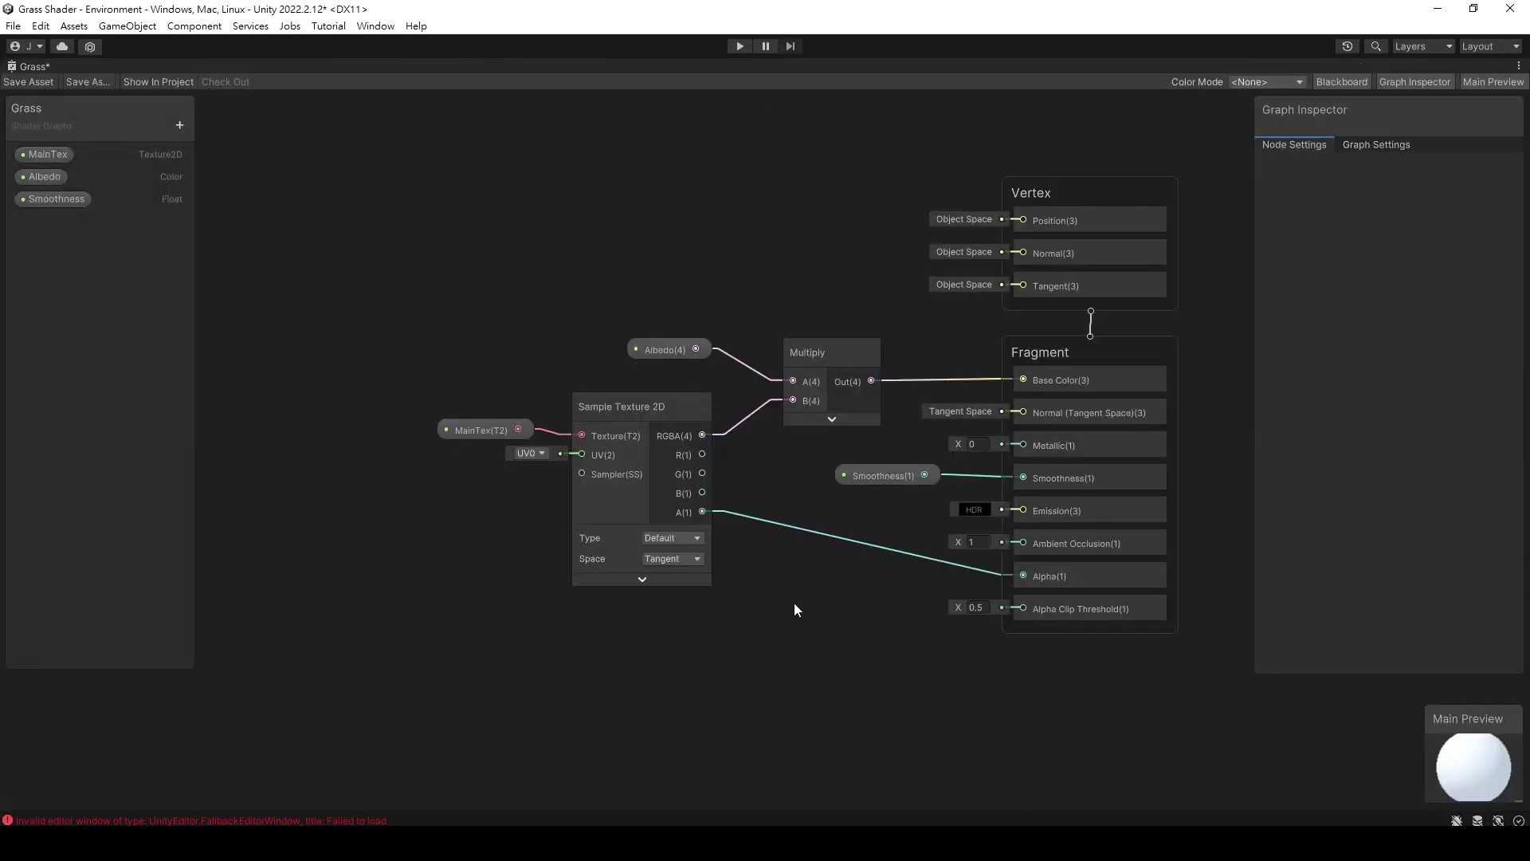
right_click(513, 315)
left_click(540, 320)
type("vec")
double_click(575, 274)
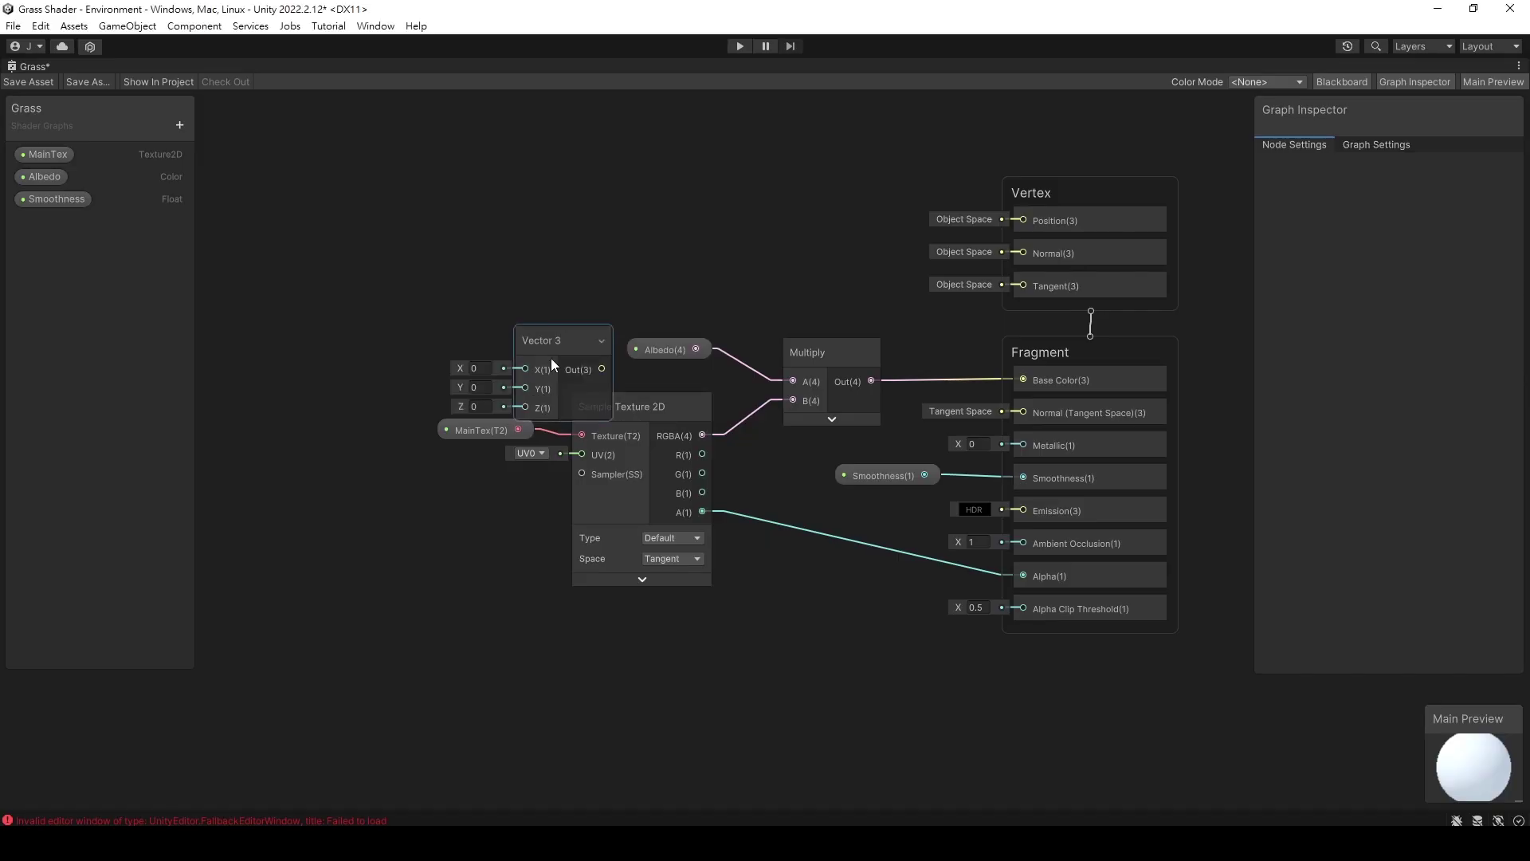
left_click_drag(551, 352, 804, 593)
Set the Vector 3 node's Y to 1 and connect its output to the Fragment Normal (Tangent Space) input
scroll(866, 679, "up", 4)
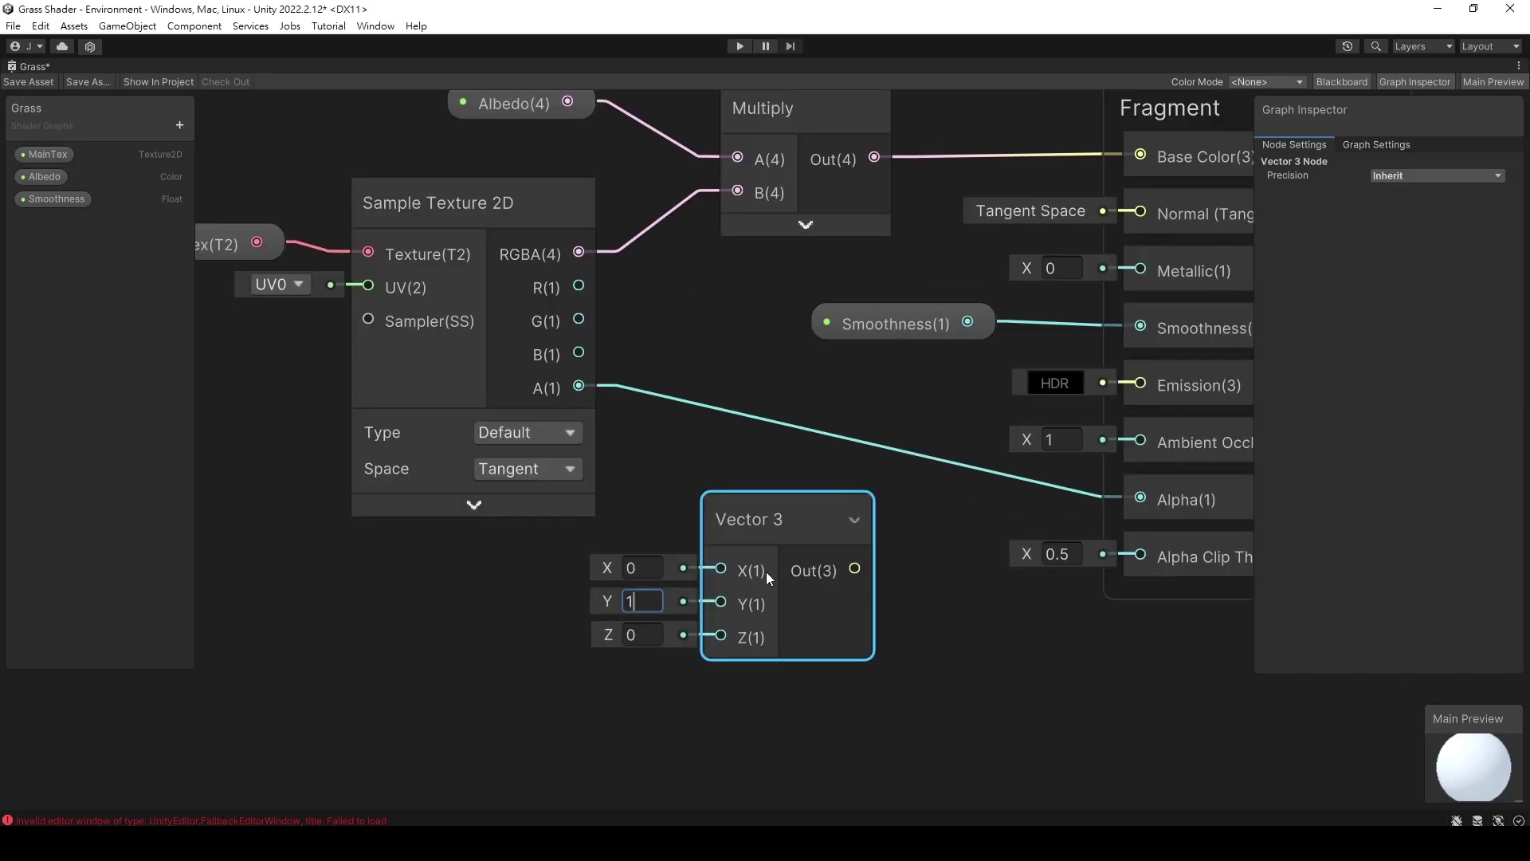
left_click_drag(1132, 225, 1138, 216)
scroll(334, 606, "down", 3)
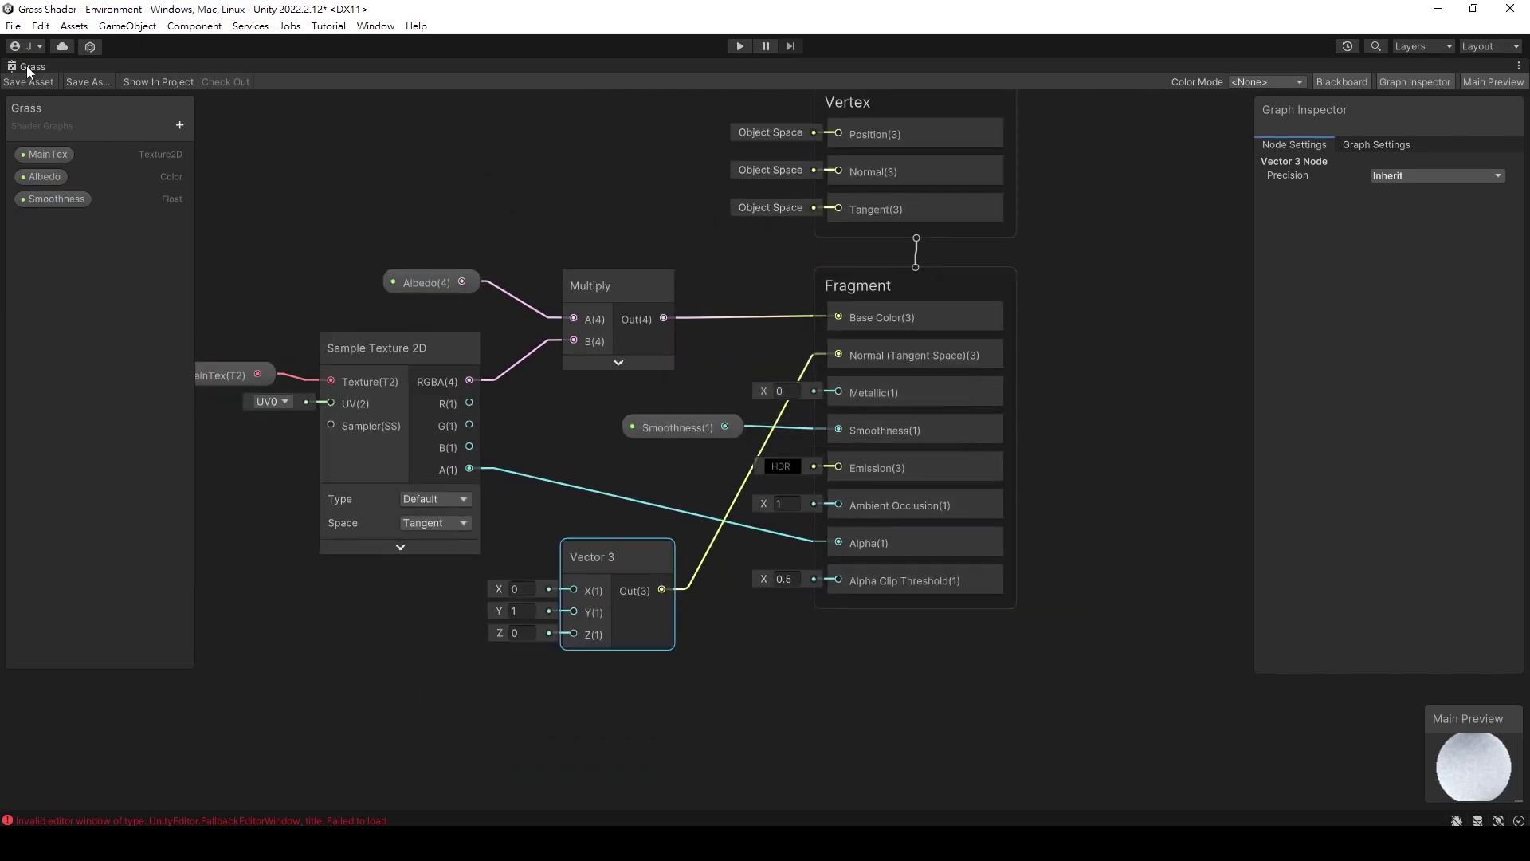
Return to the Scene view with the editor layout restored, inspect the grass, and select the Grass material
double_click(27, 67)
left_click(266, 66)
right_click_drag(566, 314, 868, 303)
left_click(188, 683)
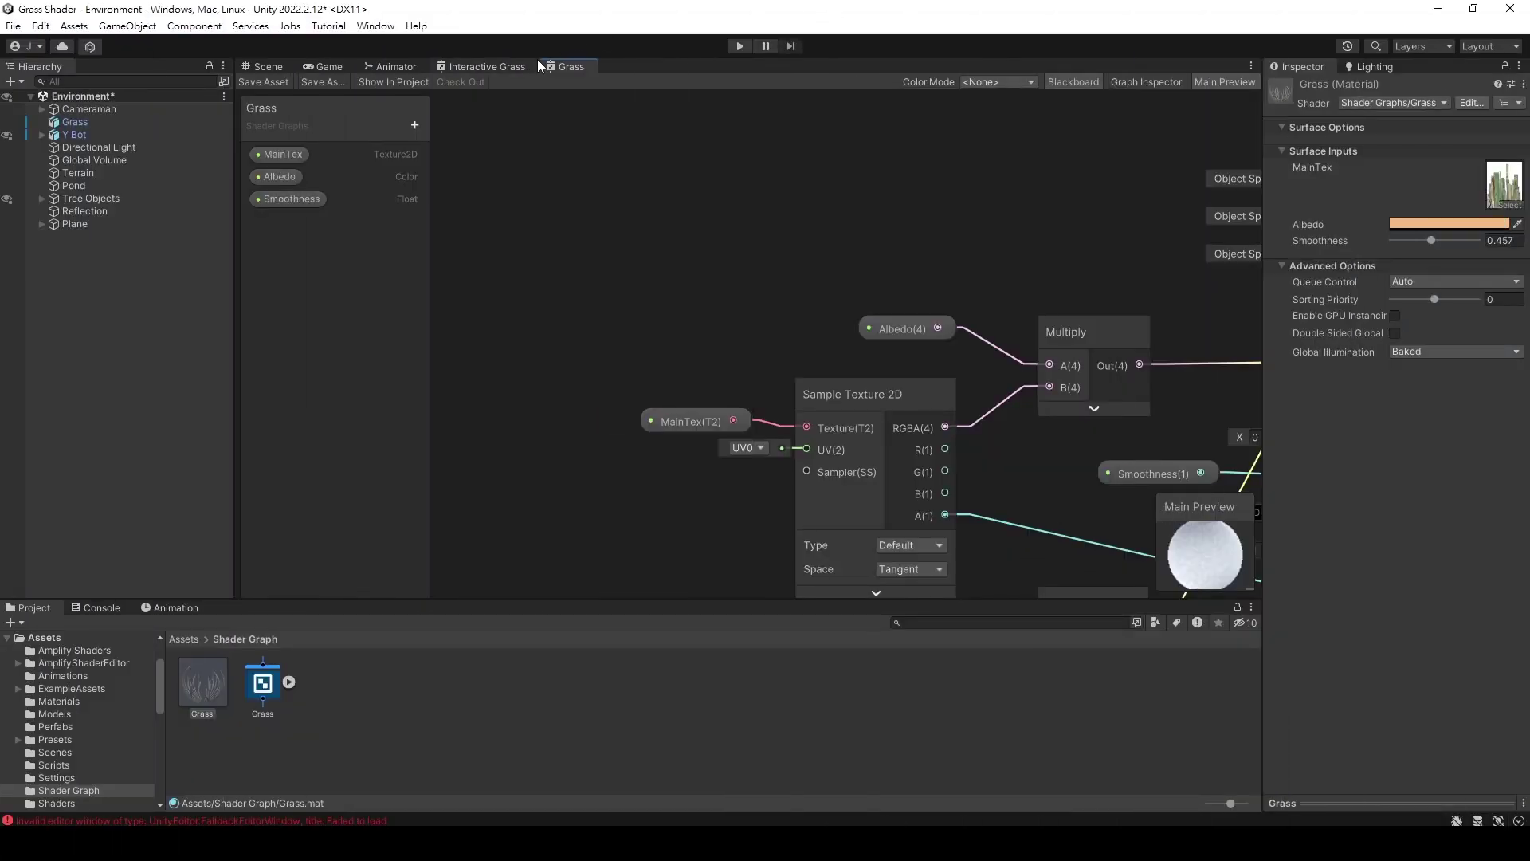
Maximize the Grass graph again and add a Sine node above the Albedo and Multiply nodes
right_click(563, 64)
left_click(605, 76)
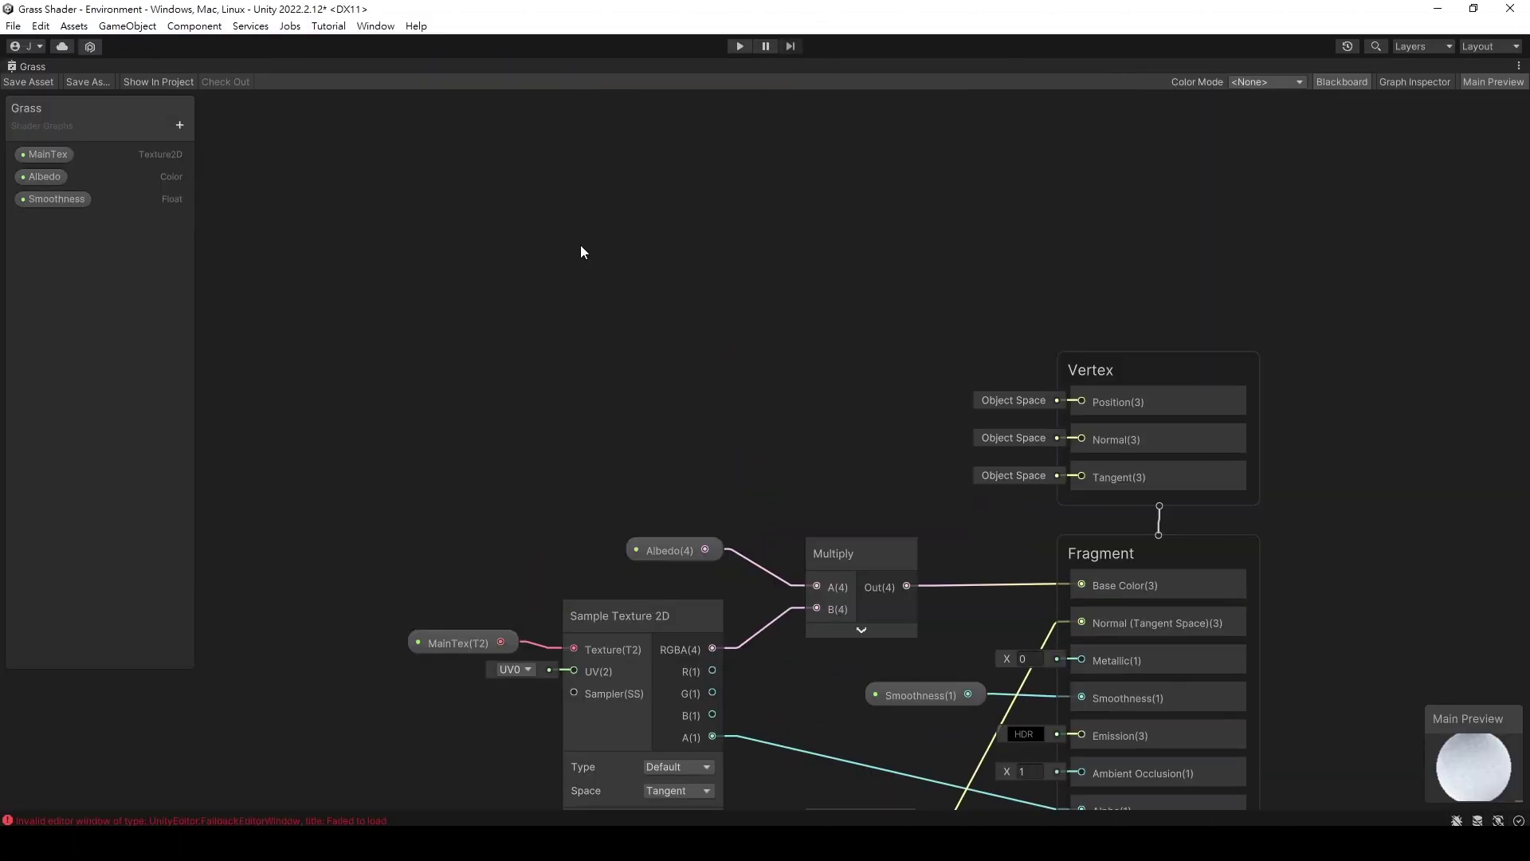
key("space")
type("sine")
key("Return")
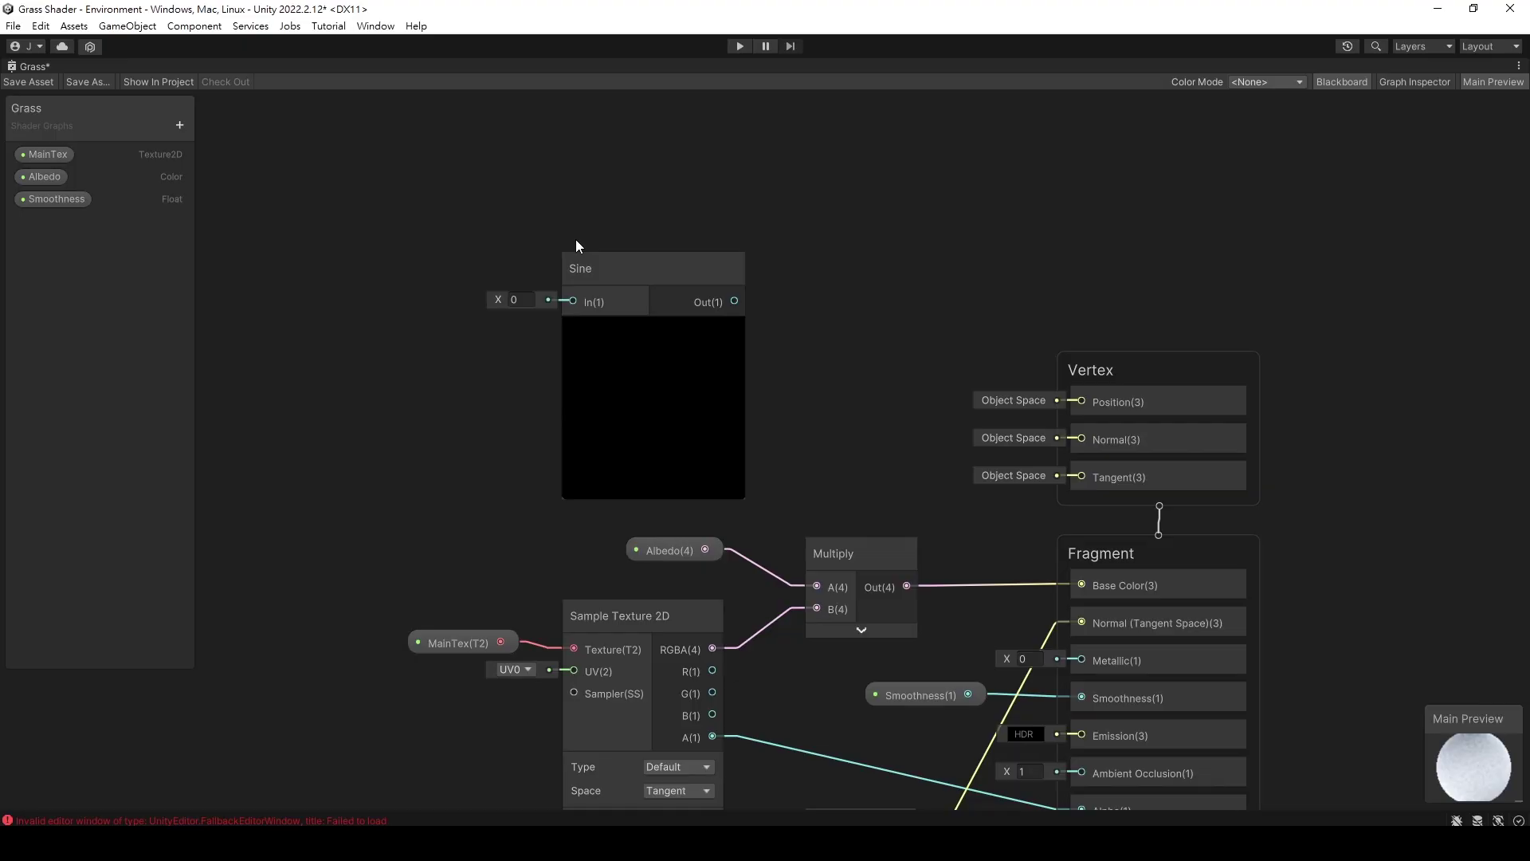
left_click_drag(664, 280, 754, 269)
Add a Time node before the Sine node and connect its Time output to Sine's In
right_click(432, 263)
left_click(432, 269)
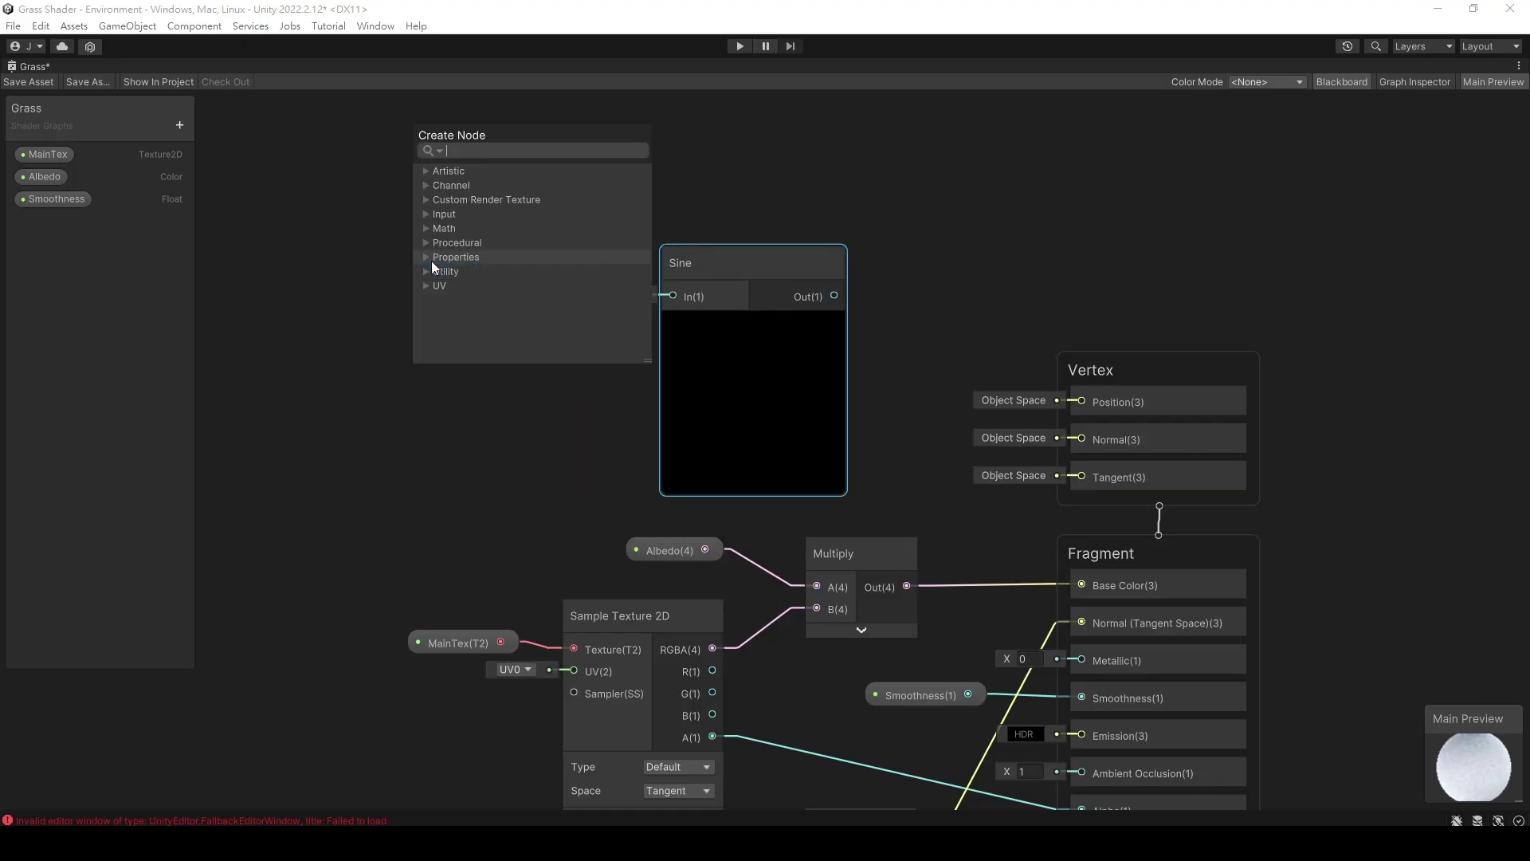
type("time")
key("Return")
left_click_drag(511, 327, 691, 301)
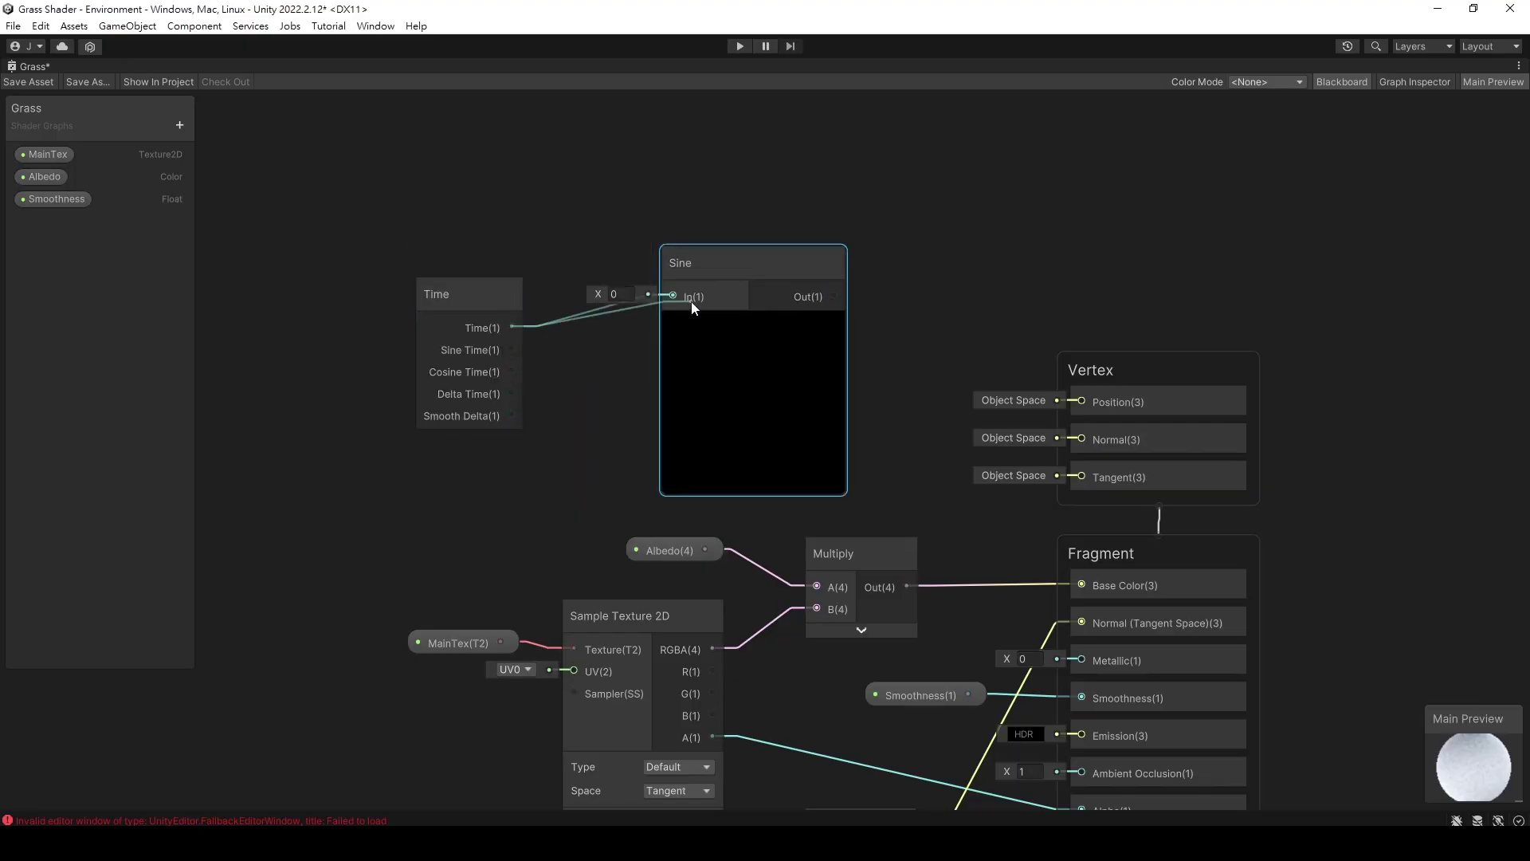
left_click_drag(460, 290, 331, 259)
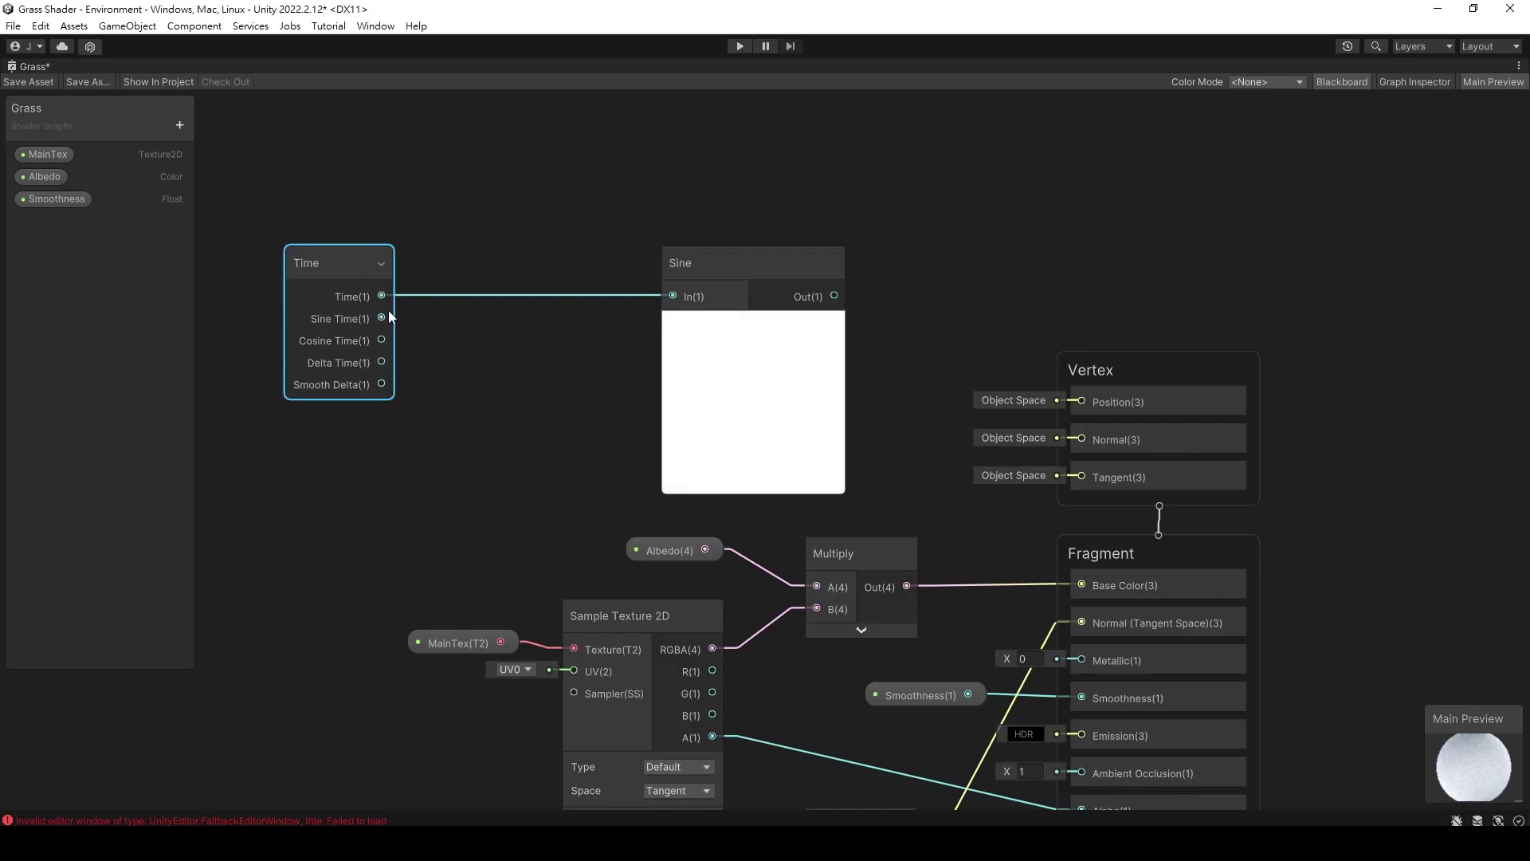
Add a property category named Wind containing a Float property named Speed
left_click(180, 125)
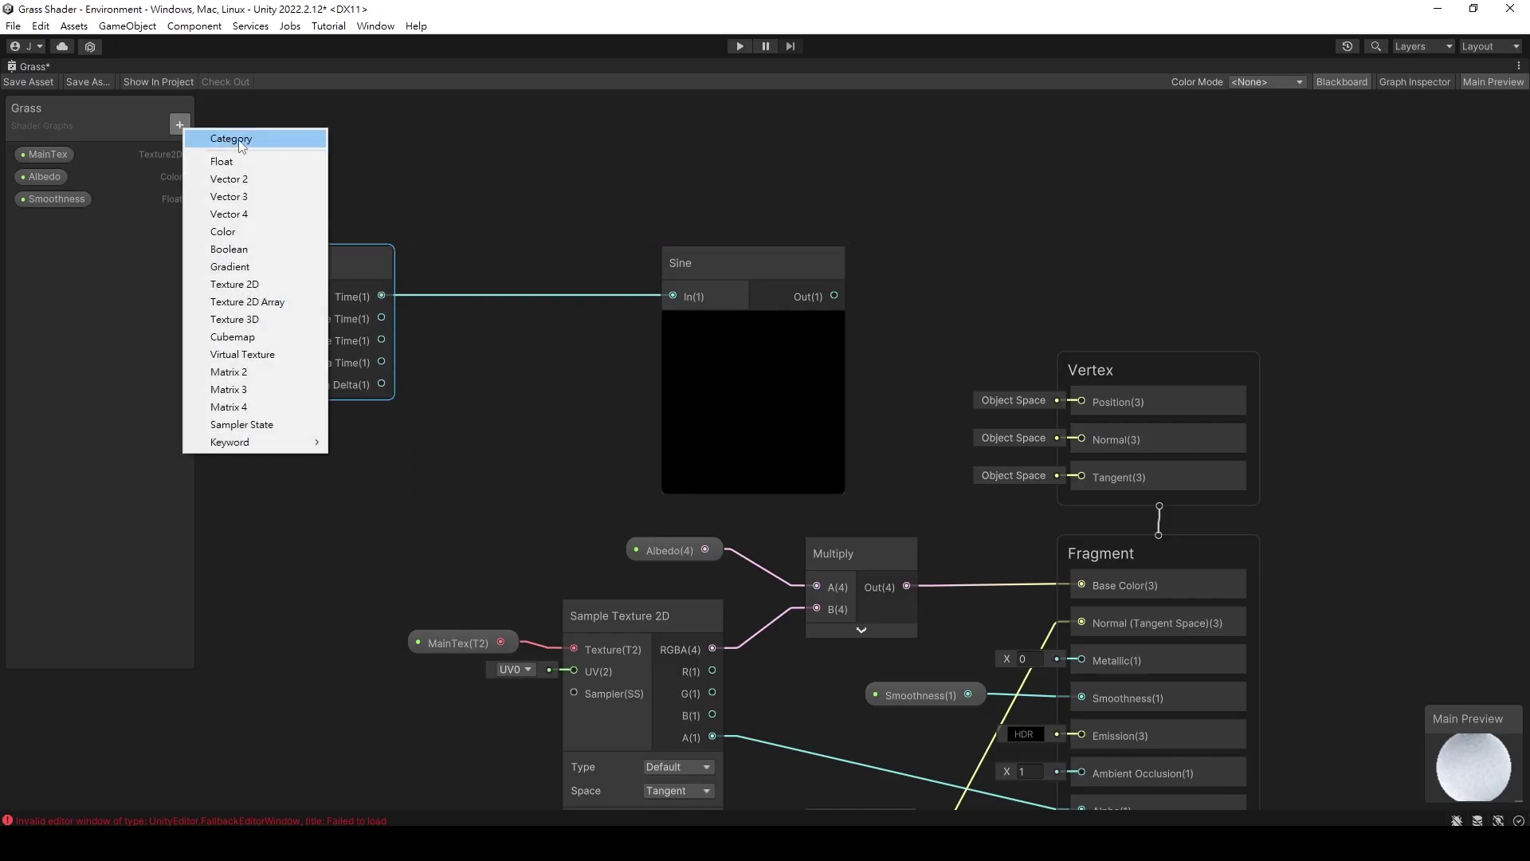
left_click(209, 156)
type("Wind")
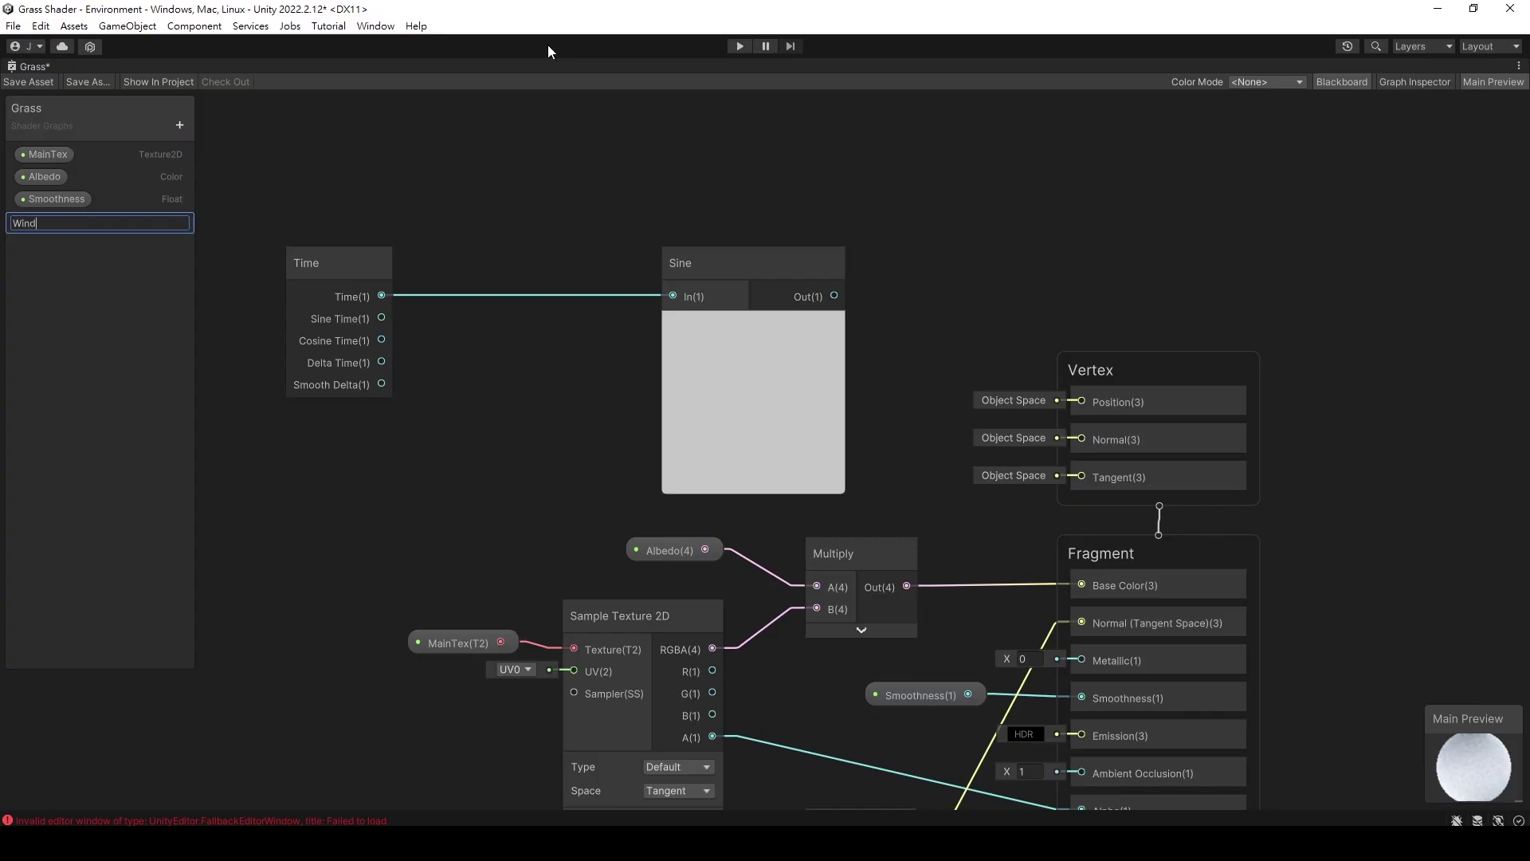
key("Return")
left_click(180, 125)
left_click(229, 162)
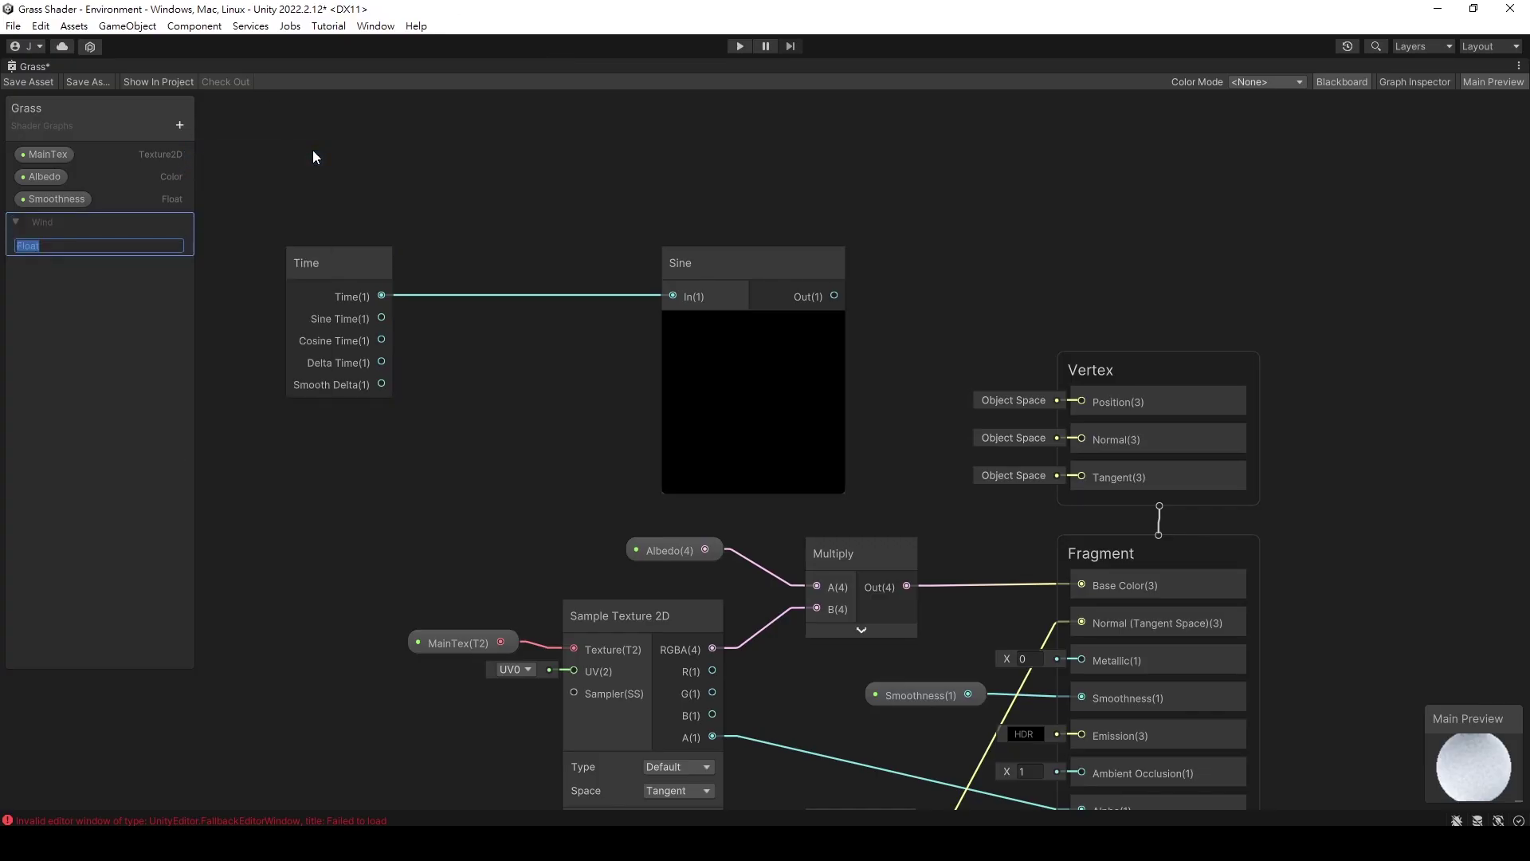
type("Speed")
key("Return")
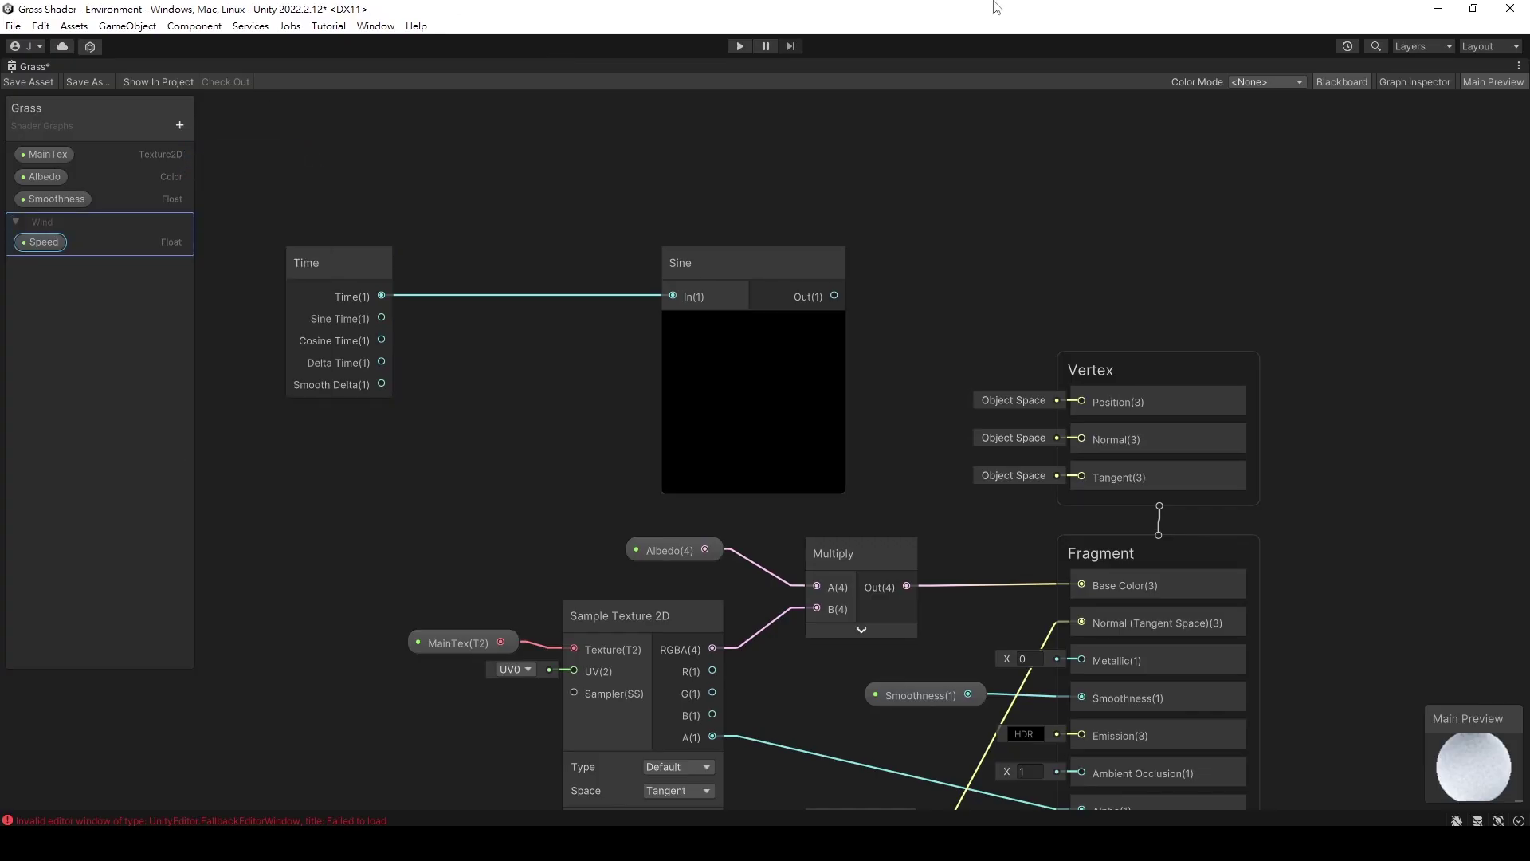
Show the Graph Inspector and set the Speed property's default value to 1
left_click(1410, 82)
left_click(48, 243)
left_click(1403, 230)
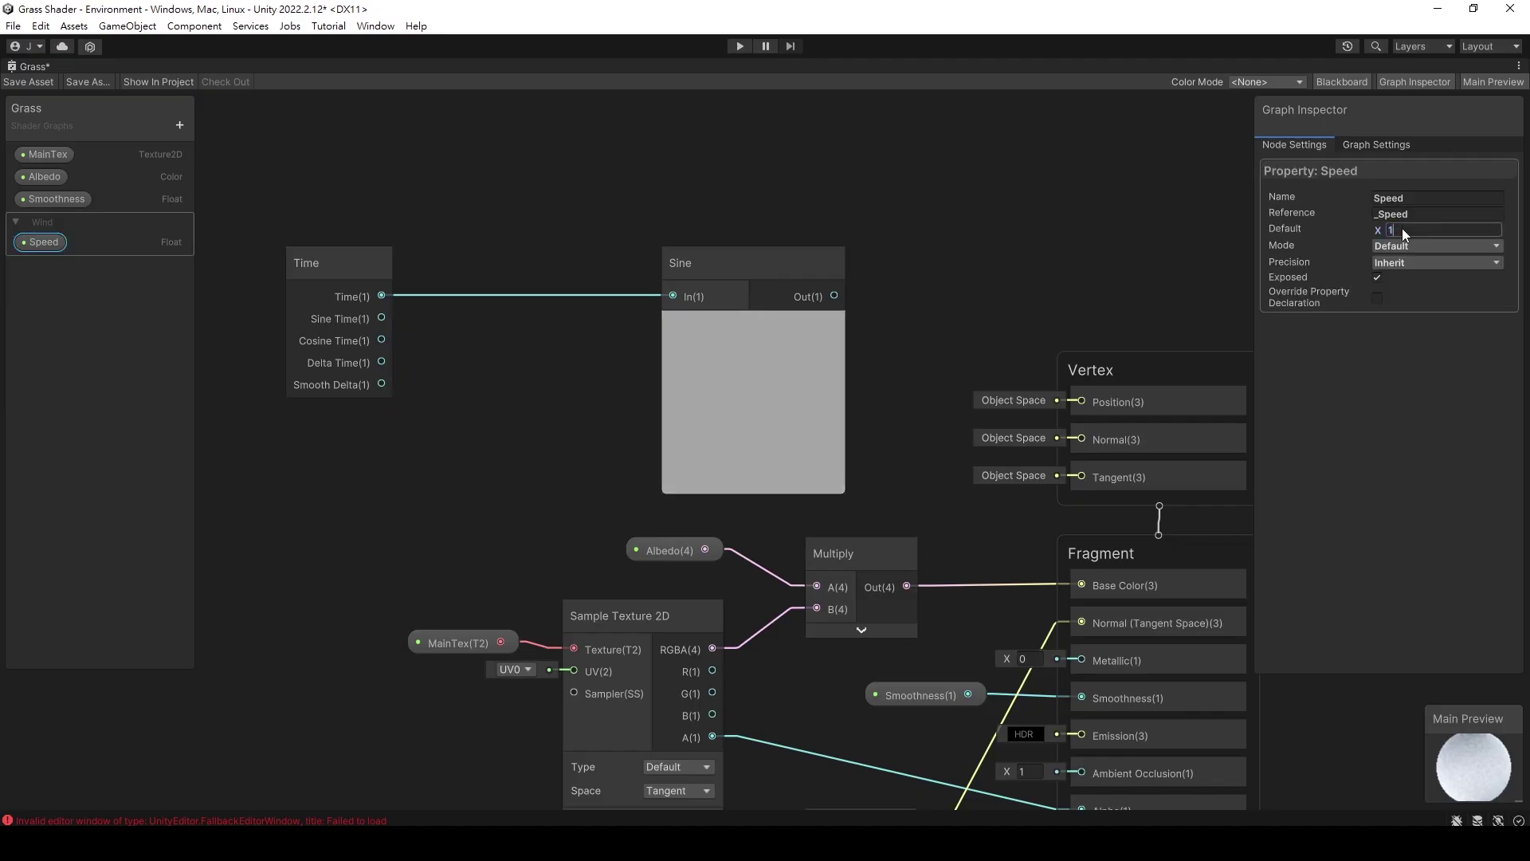
type("1")
Place a Speed node, multiply it with Time's output through a new Multiply node, and feed the product into Sine's In
left_click_drag(45, 243, 334, 434)
left_click_drag(381, 296, 457, 345)
type("multiply")
left_click(533, 488)
left_click(536, 406)
left_click_drag(374, 432, 674, 298)
left_click_drag(506, 323, 538, 309)
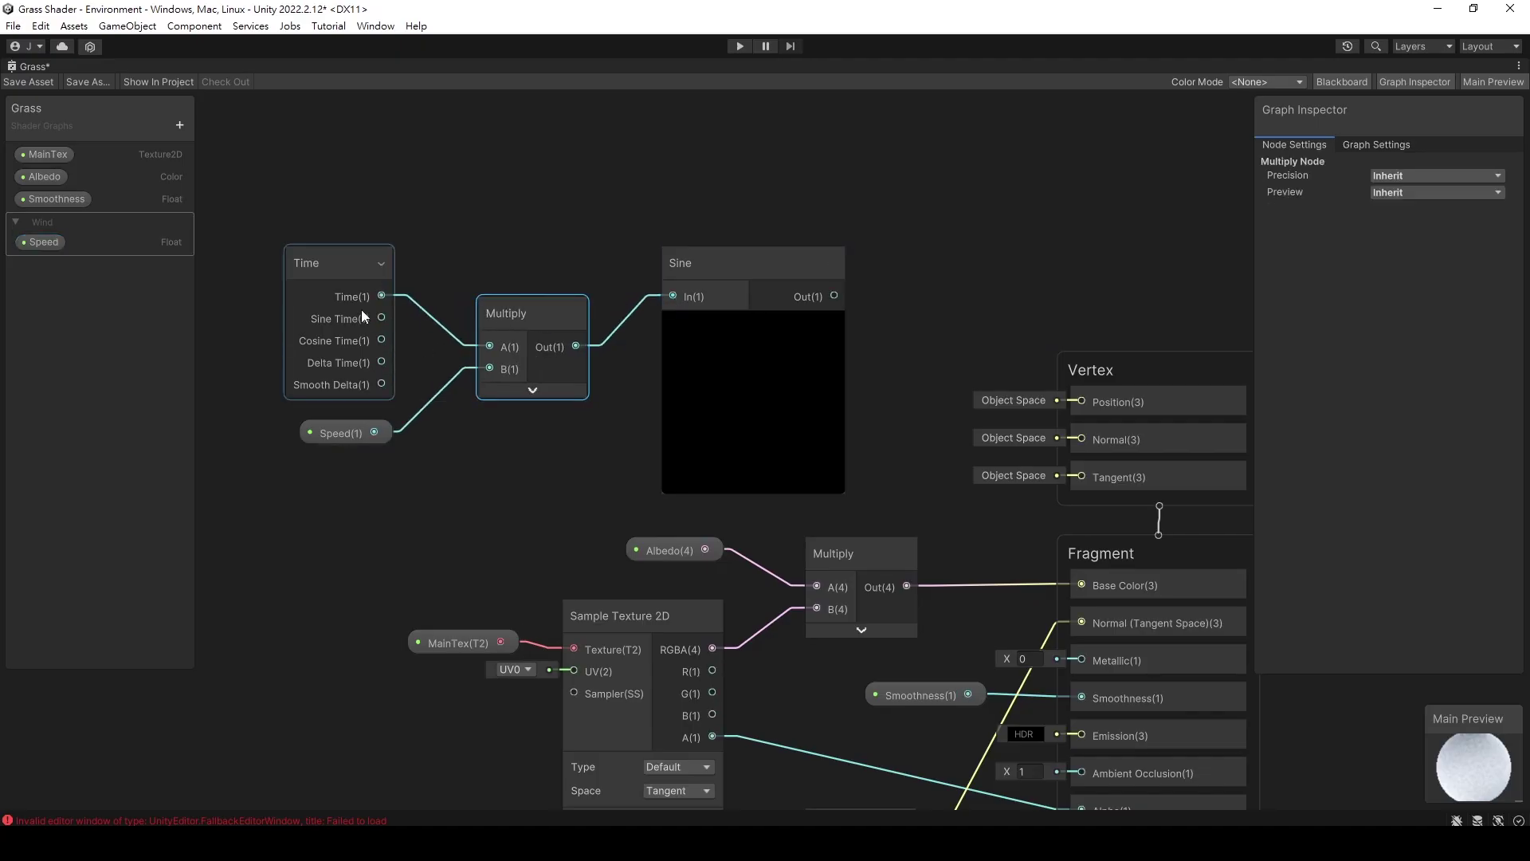
Hide the Graph Inspector, collapse the Sine node's preview and place the node level with Multiply
left_click(1390, 81)
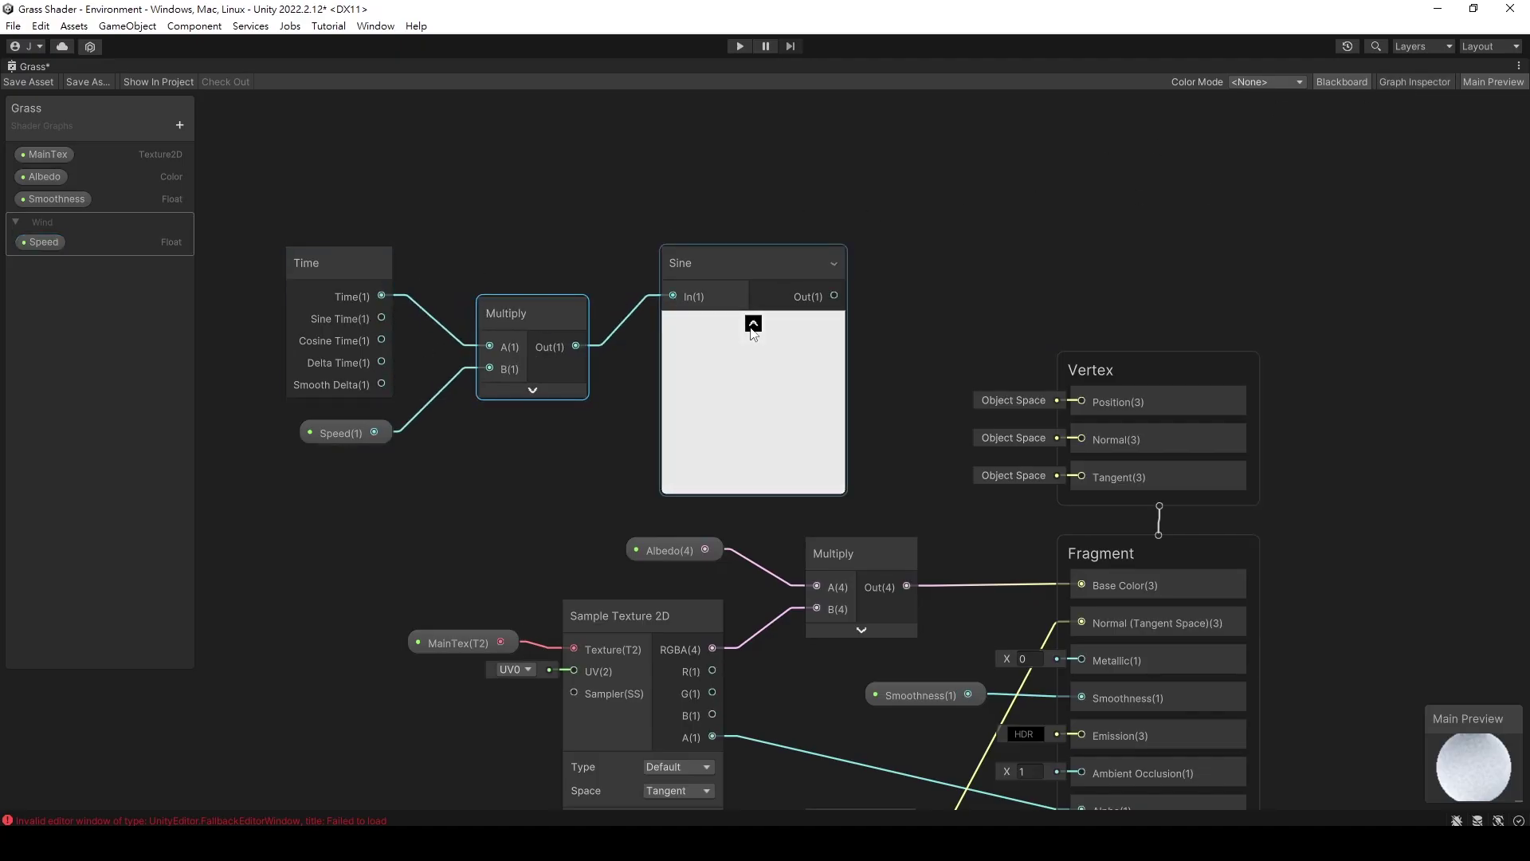
left_click(753, 324)
left_click_drag(729, 277, 715, 325)
key("f")
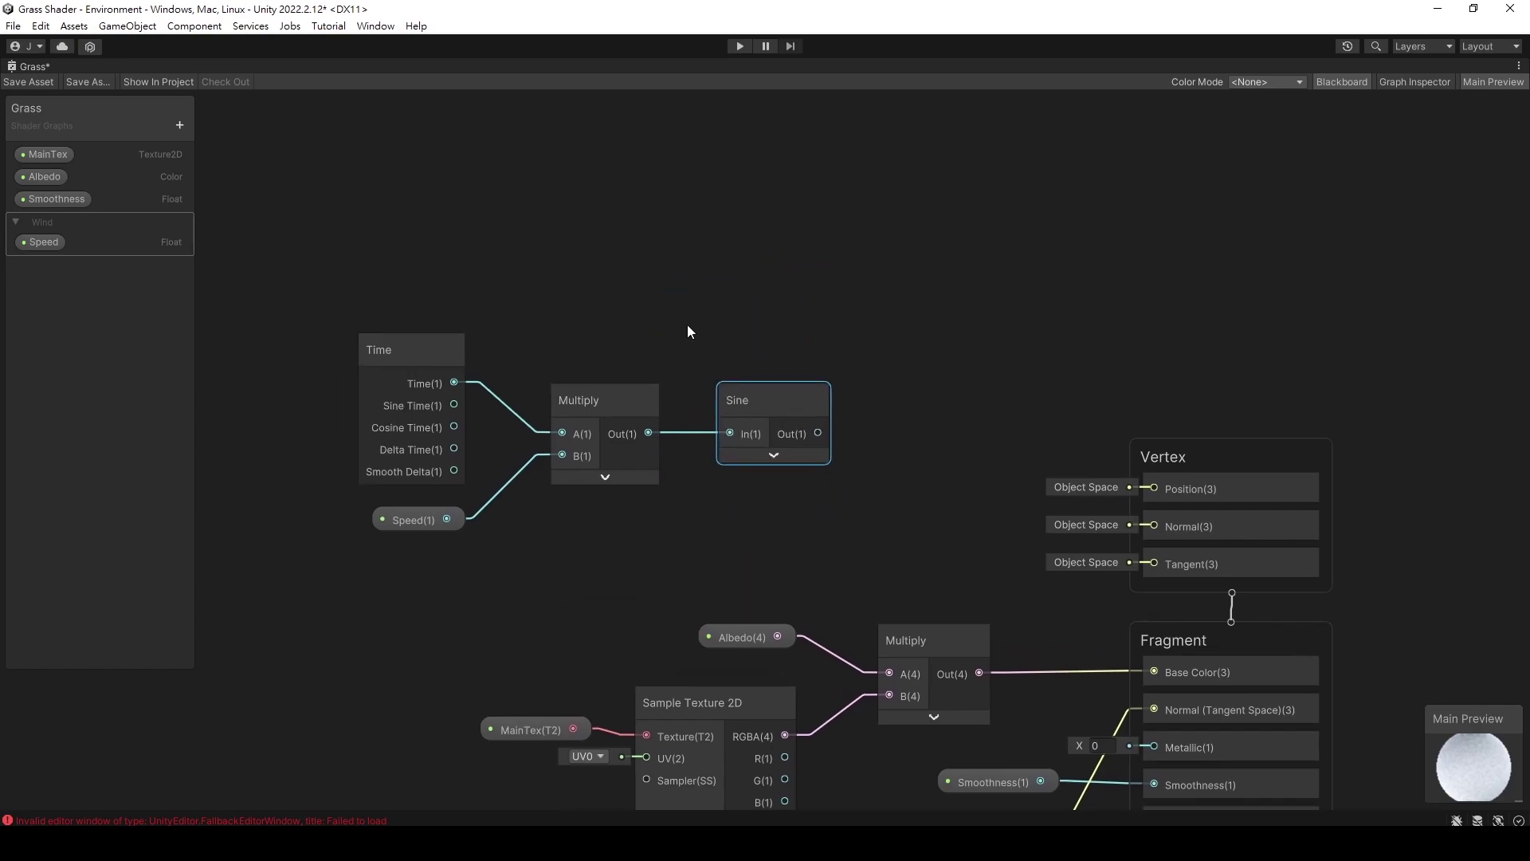
Add a World-space Position node with collapsed preview above the wind nodes, and shift the Time-to-Sine group away to make room
right_click(617, 198)
left_click(630, 204)
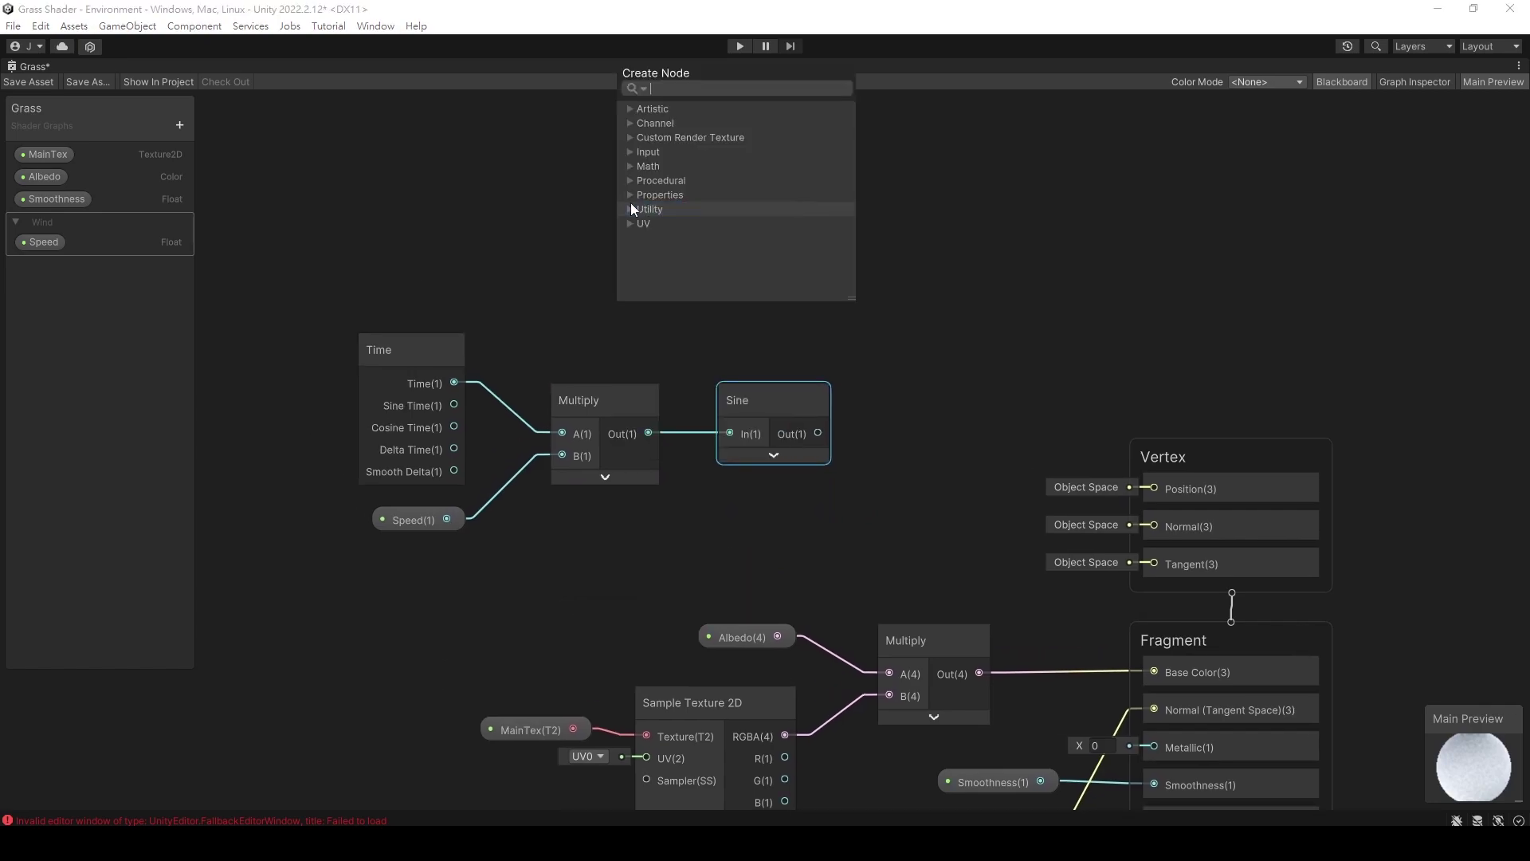
type("posit")
key("Return")
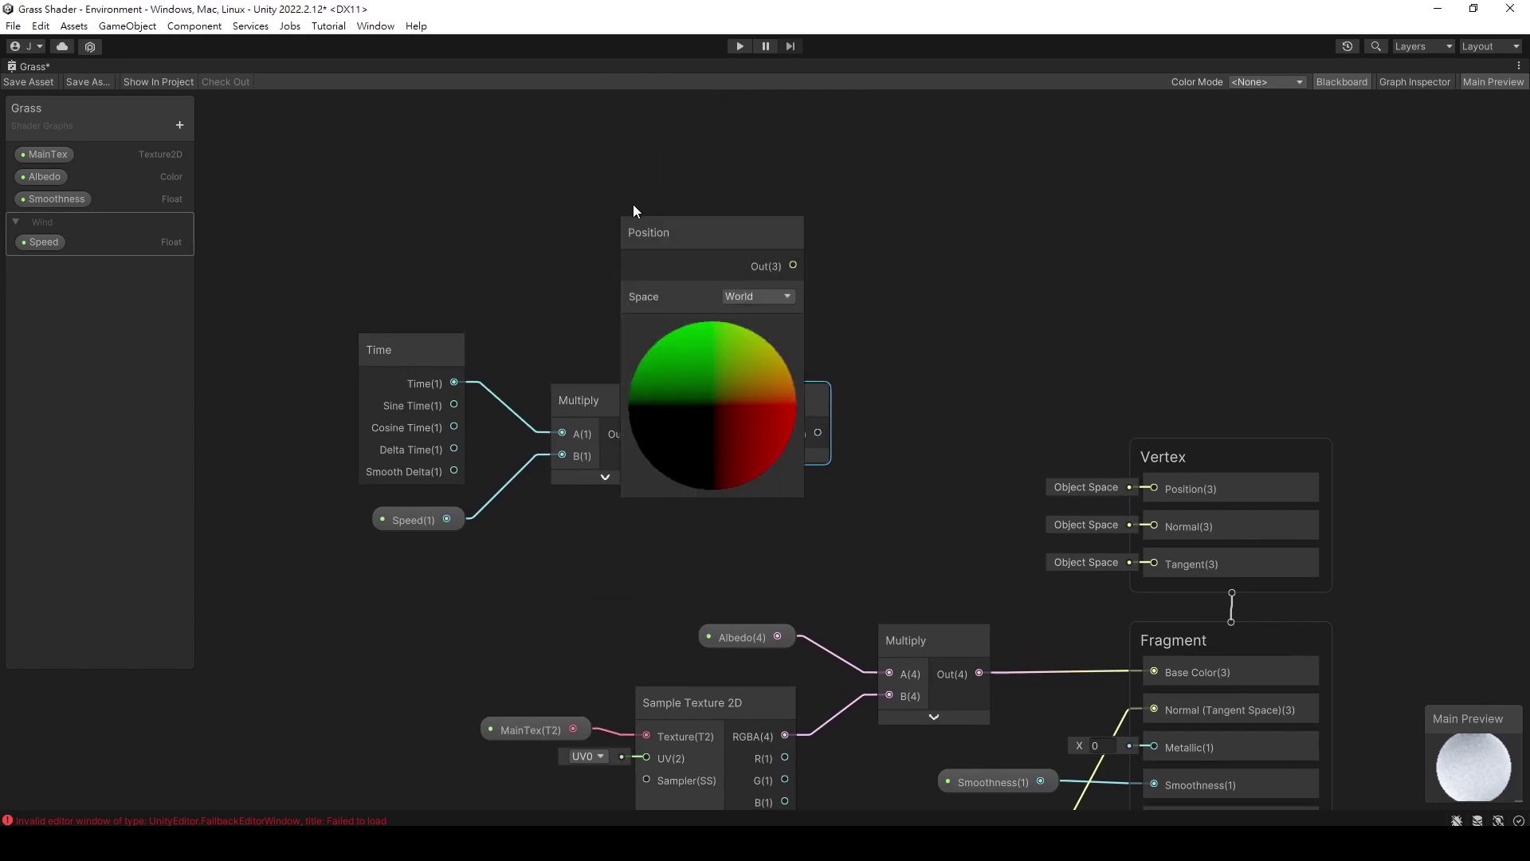
left_click(719, 322)
left_click_drag(671, 230, 556, 207)
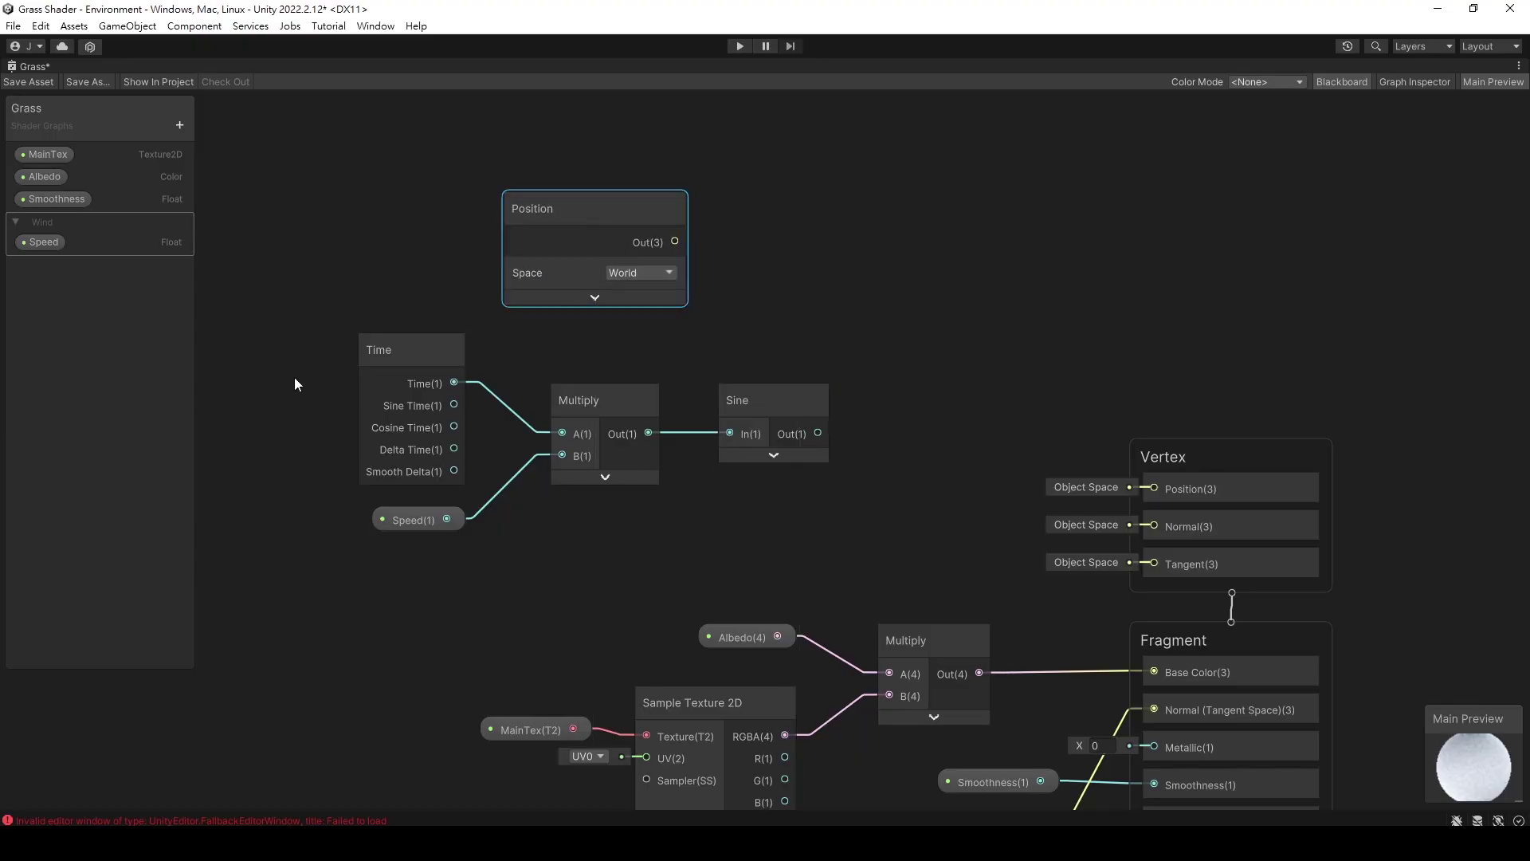
left_click_drag(294, 377, 613, 392)
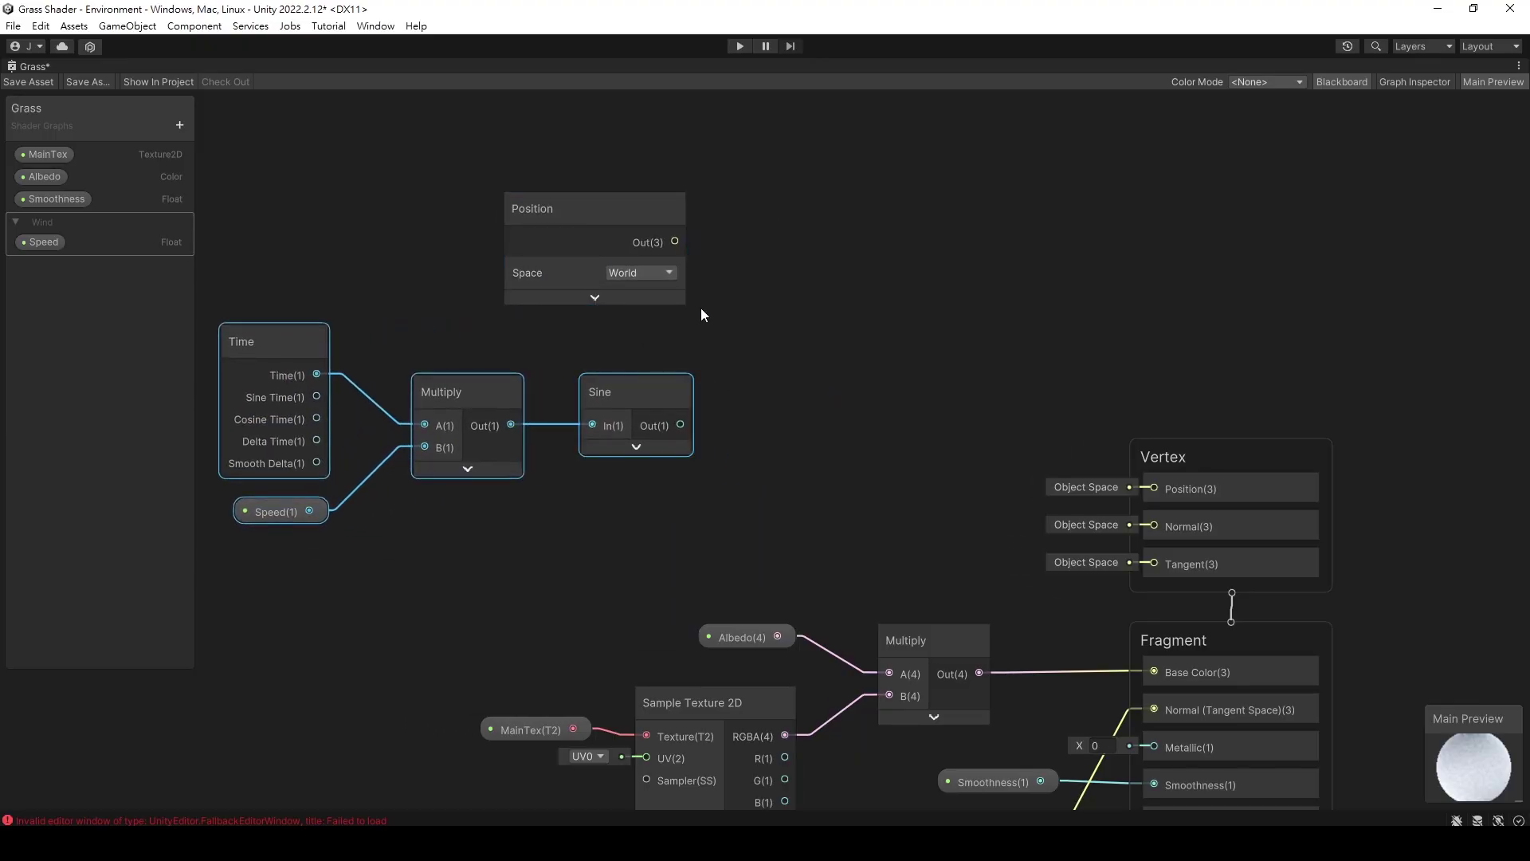
Create an Add node with Position's output in A and Sine's output in B, and collapse its preview
key("space")
type("add")
key("Return")
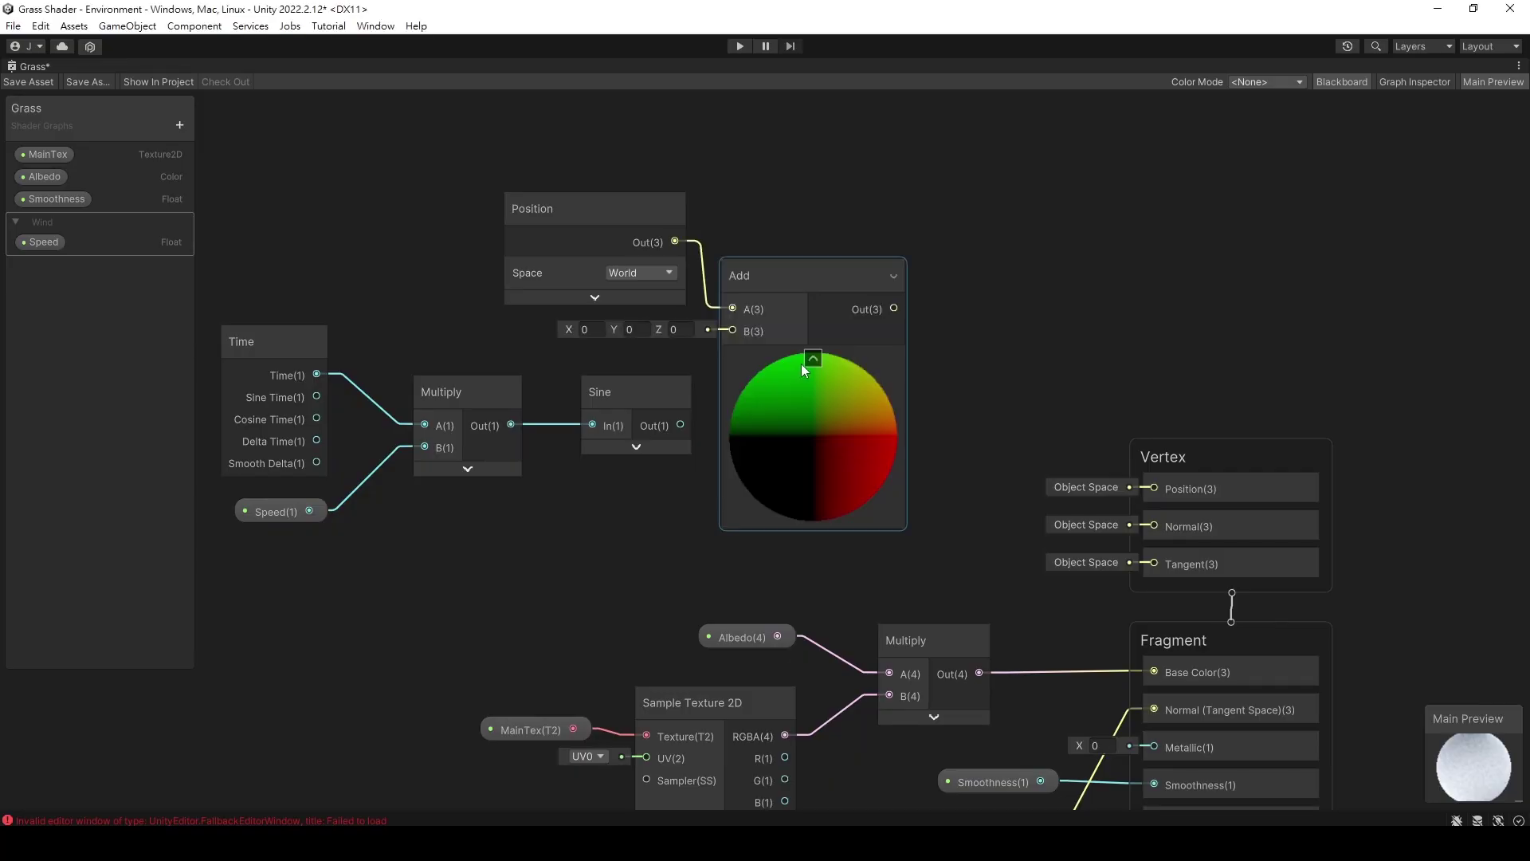
left_click(803, 363)
left_click_drag(769, 294, 679, 423)
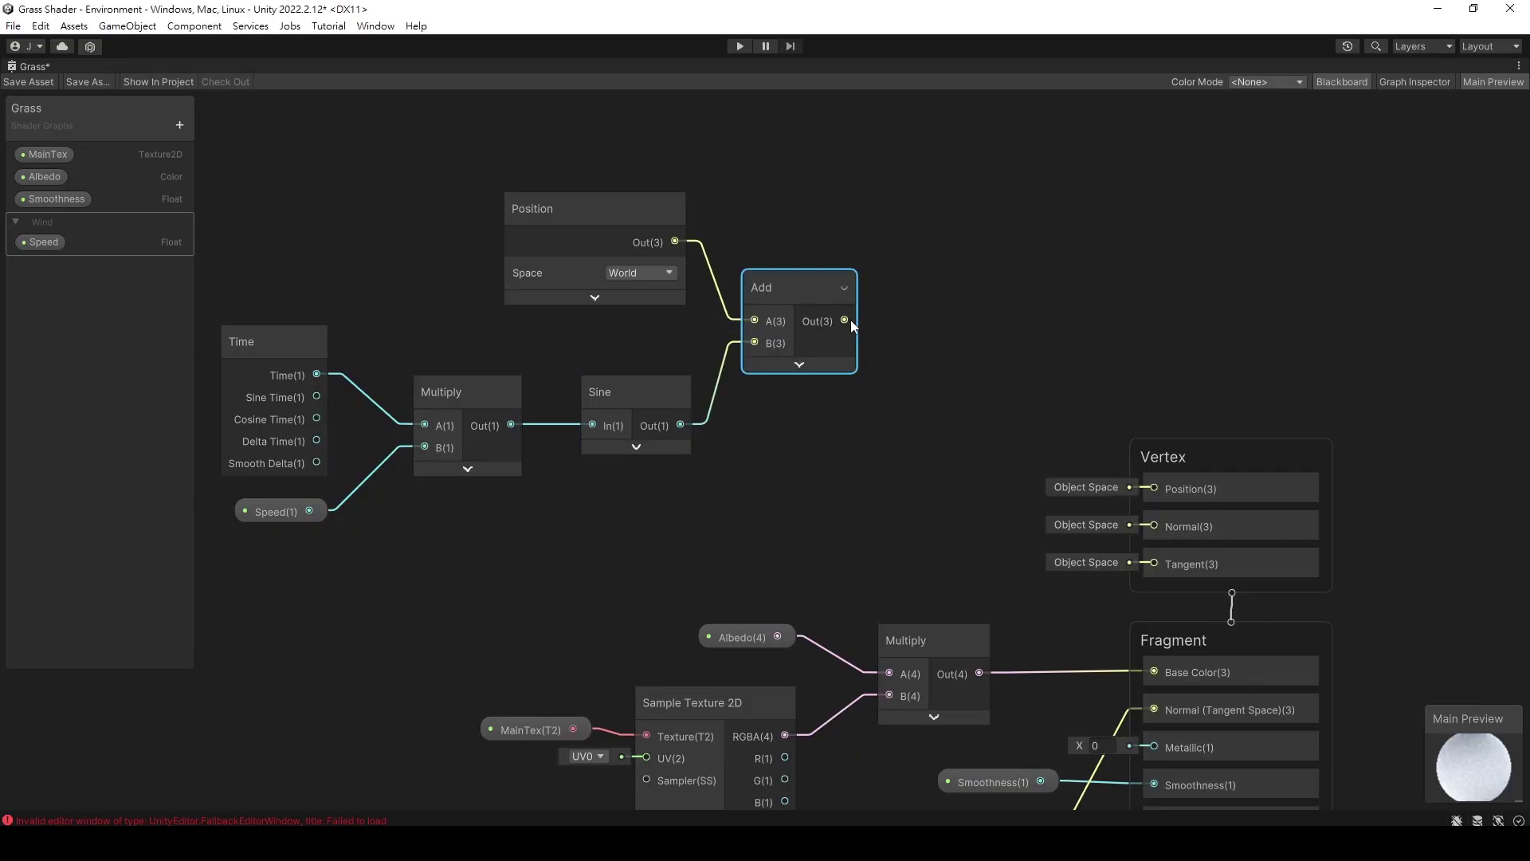
Feed the Add output into a new Transform node and collapse its preview
left_click_drag(846, 320, 915, 344)
type("transform")
double_click(980, 478)
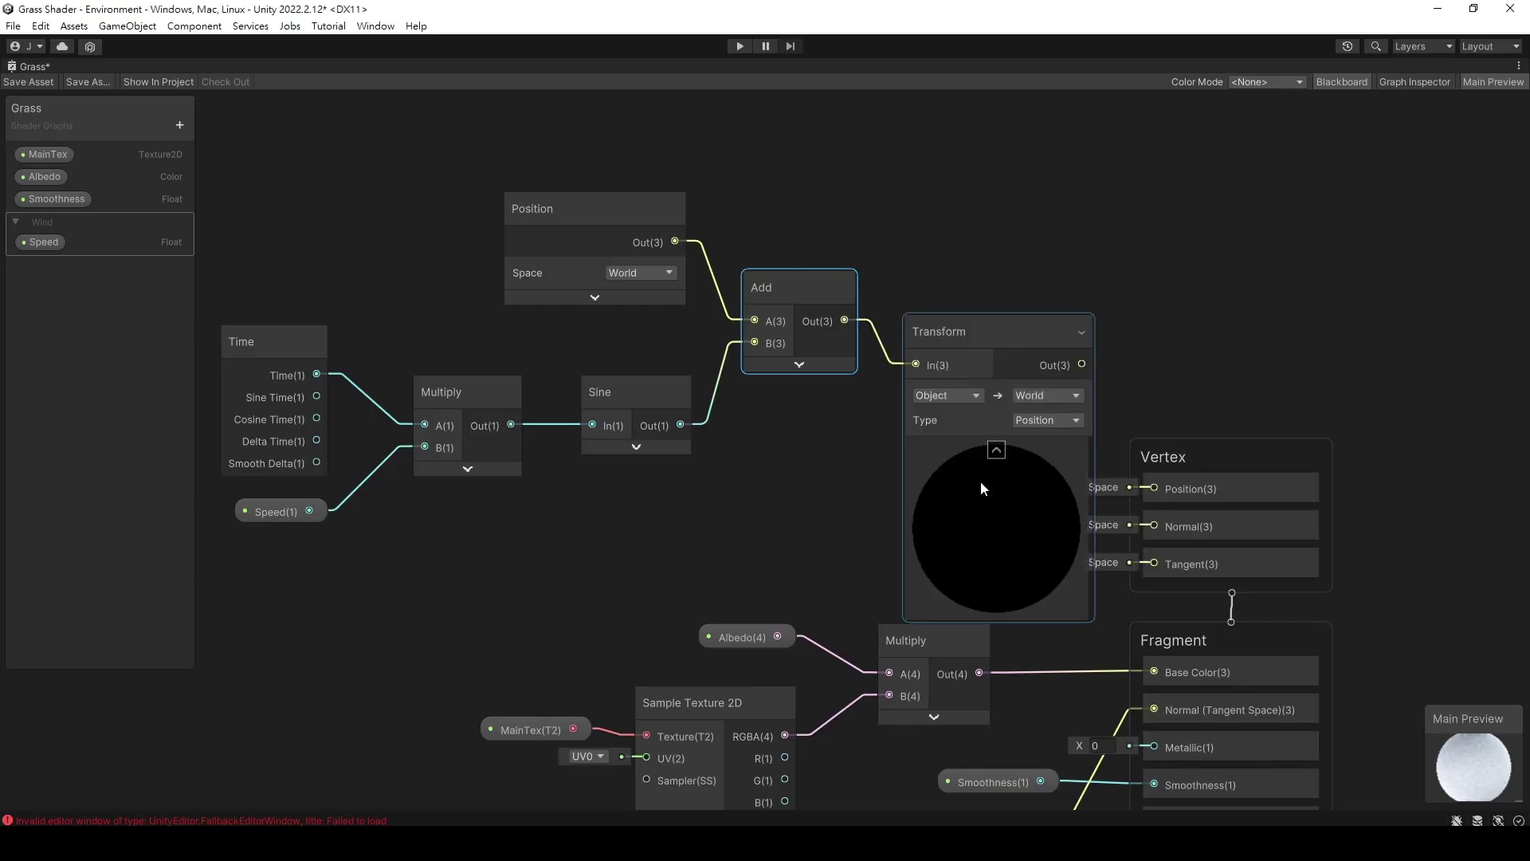
left_click(996, 450)
left_click_drag(968, 328, 963, 330)
left_click(637, 265)
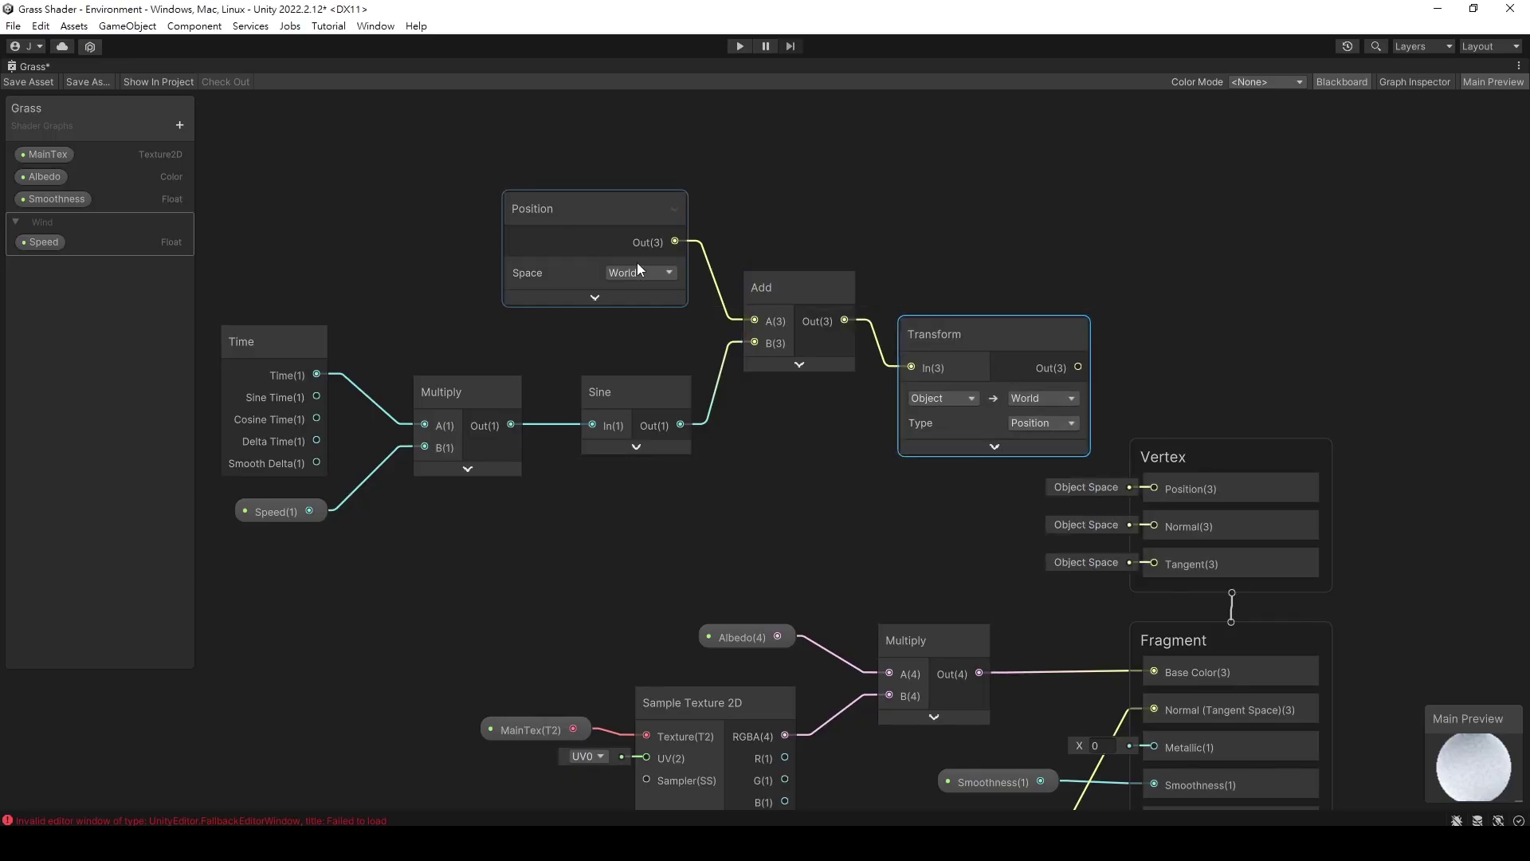
left_click(741, 258)
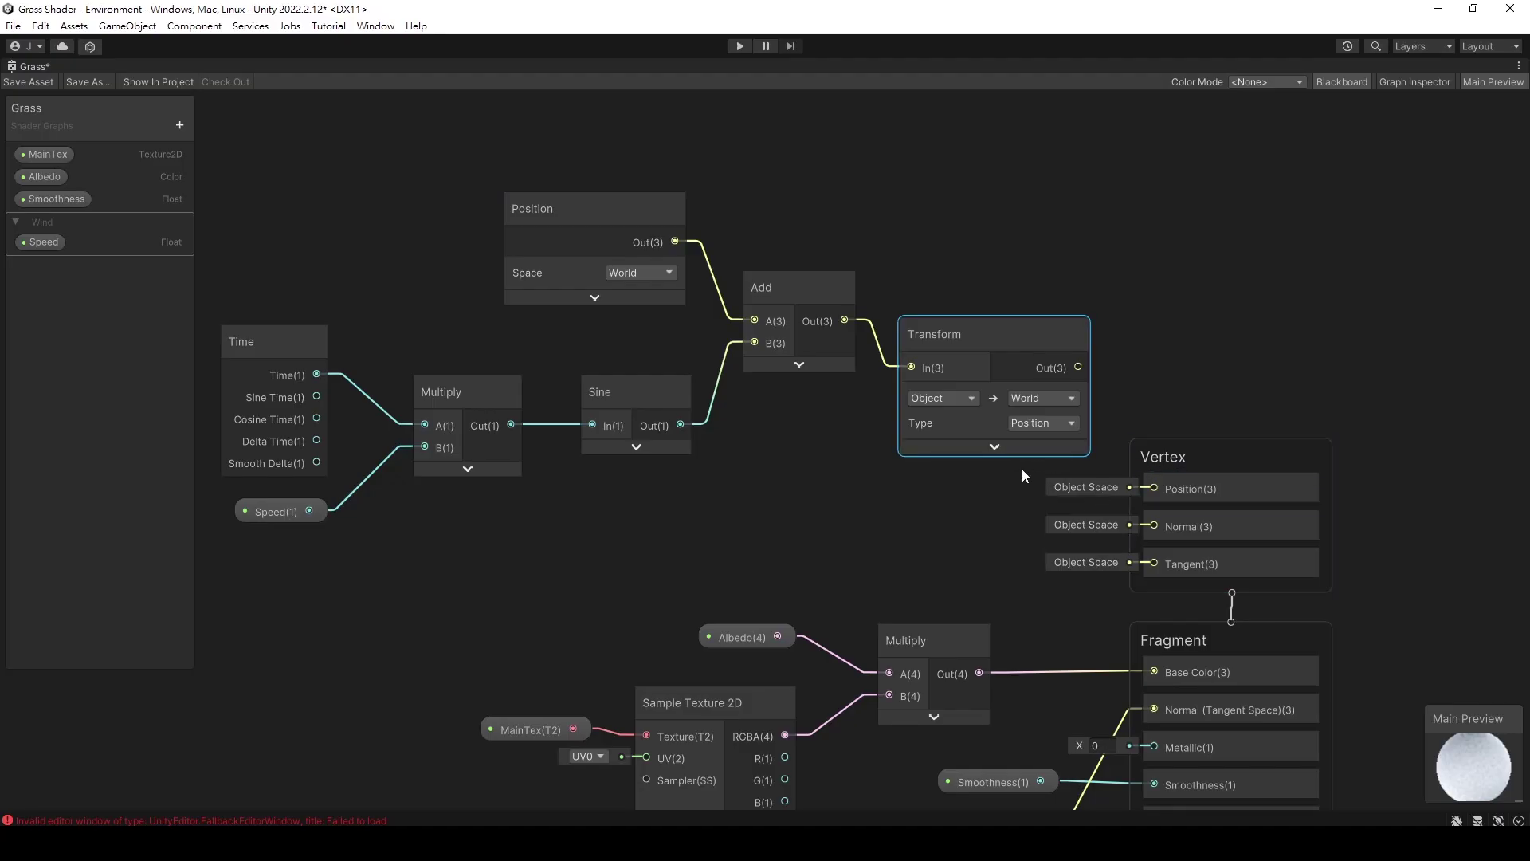
Set the Transform node to convert from World to Object space and connect its output to the Vertex Position
left_click(940, 398)
left_click(948, 452)
left_click(1042, 398)
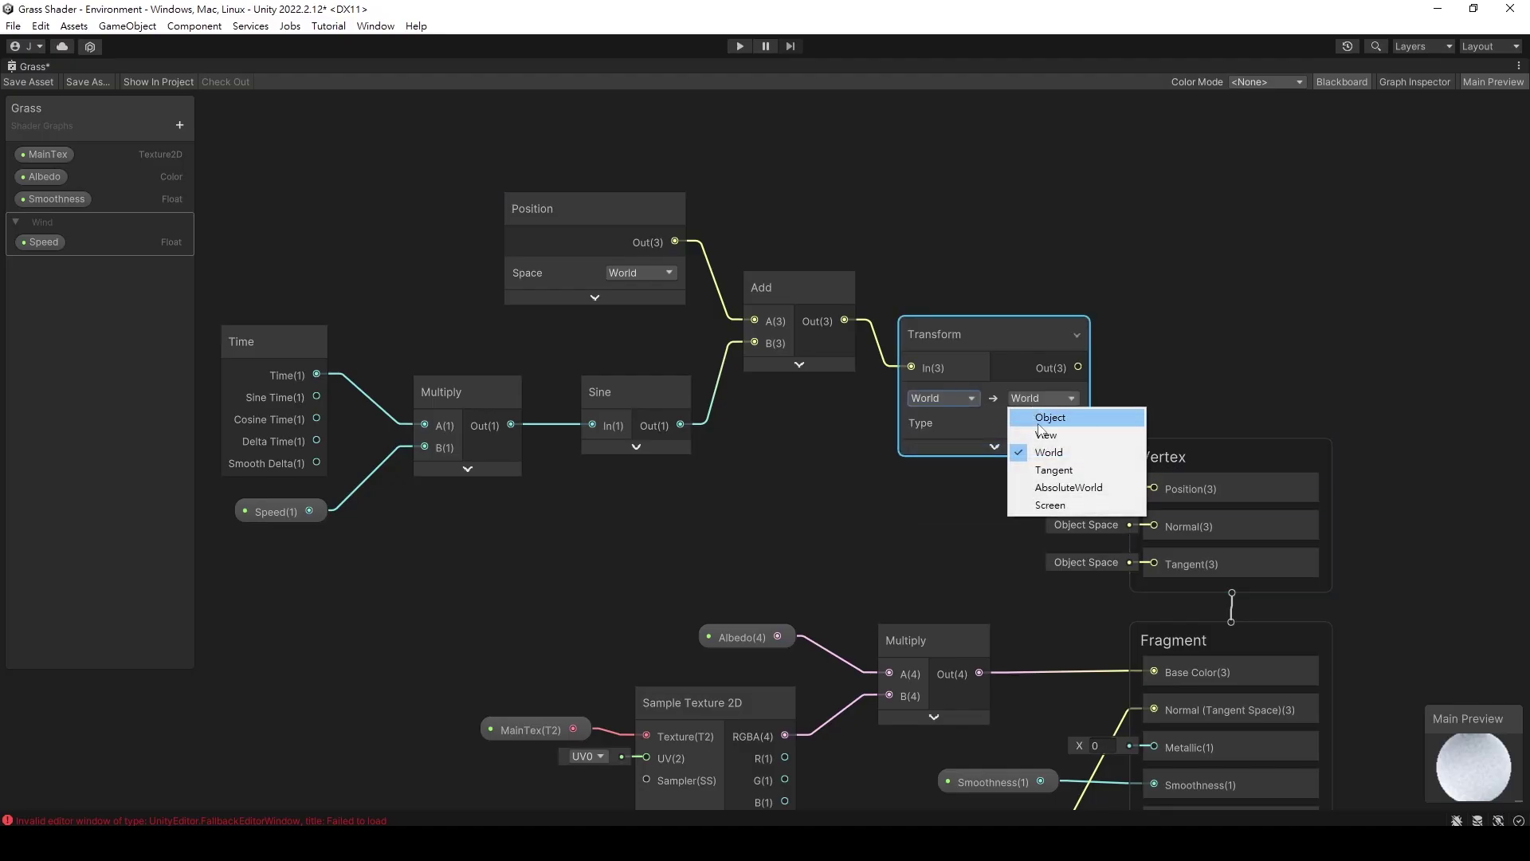
left_click(1045, 418)
left_click_drag(1077, 367, 1147, 486)
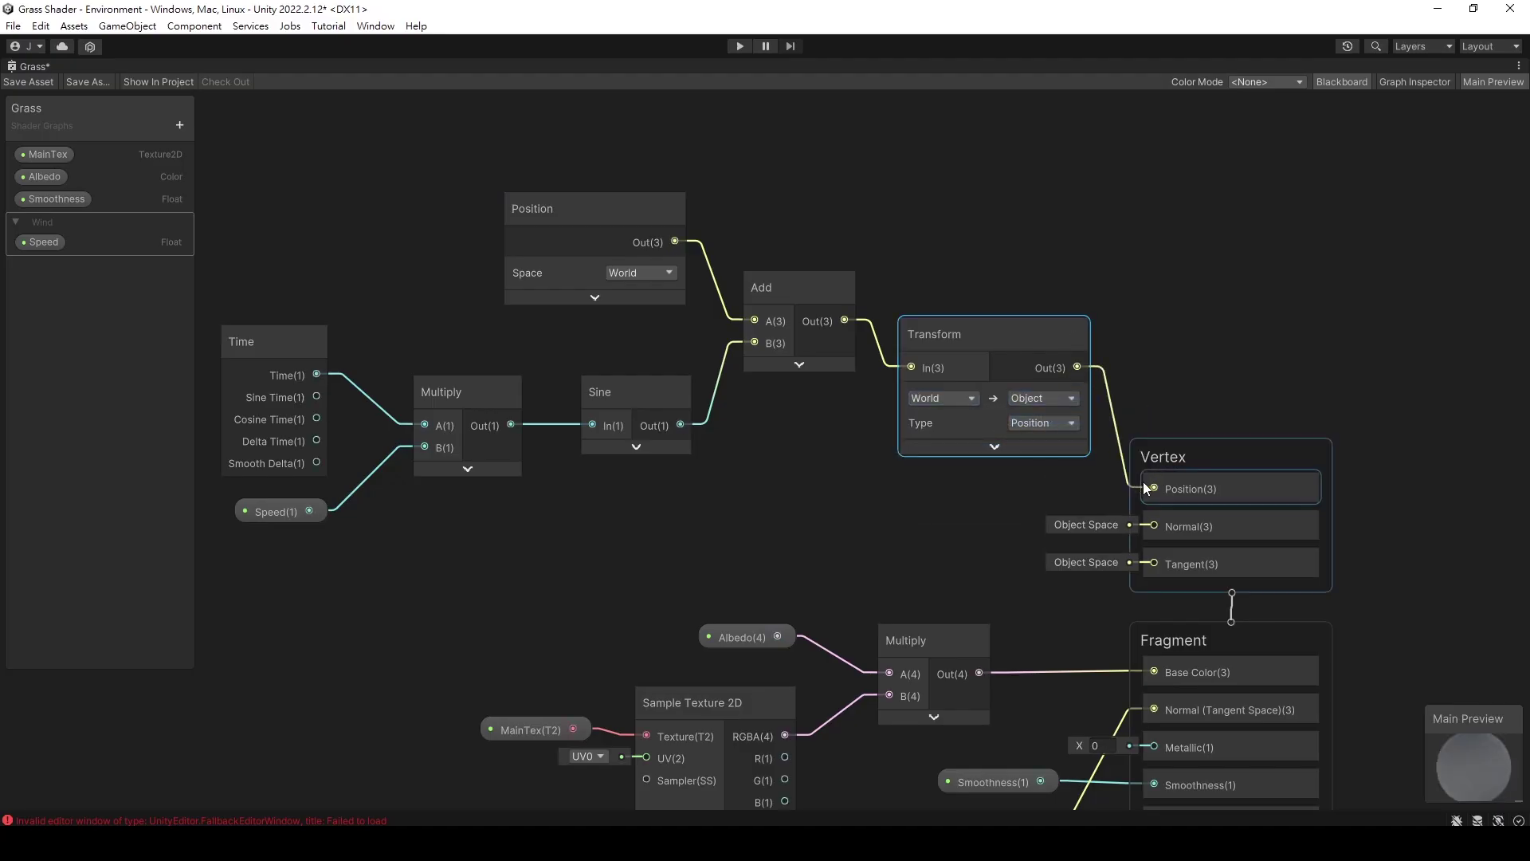
Save the Grass graph, restore the editor layout and look at the grass clump in the Scene view
left_click(34, 83)
right_click(34, 67)
left_click(64, 78)
left_click(262, 67)
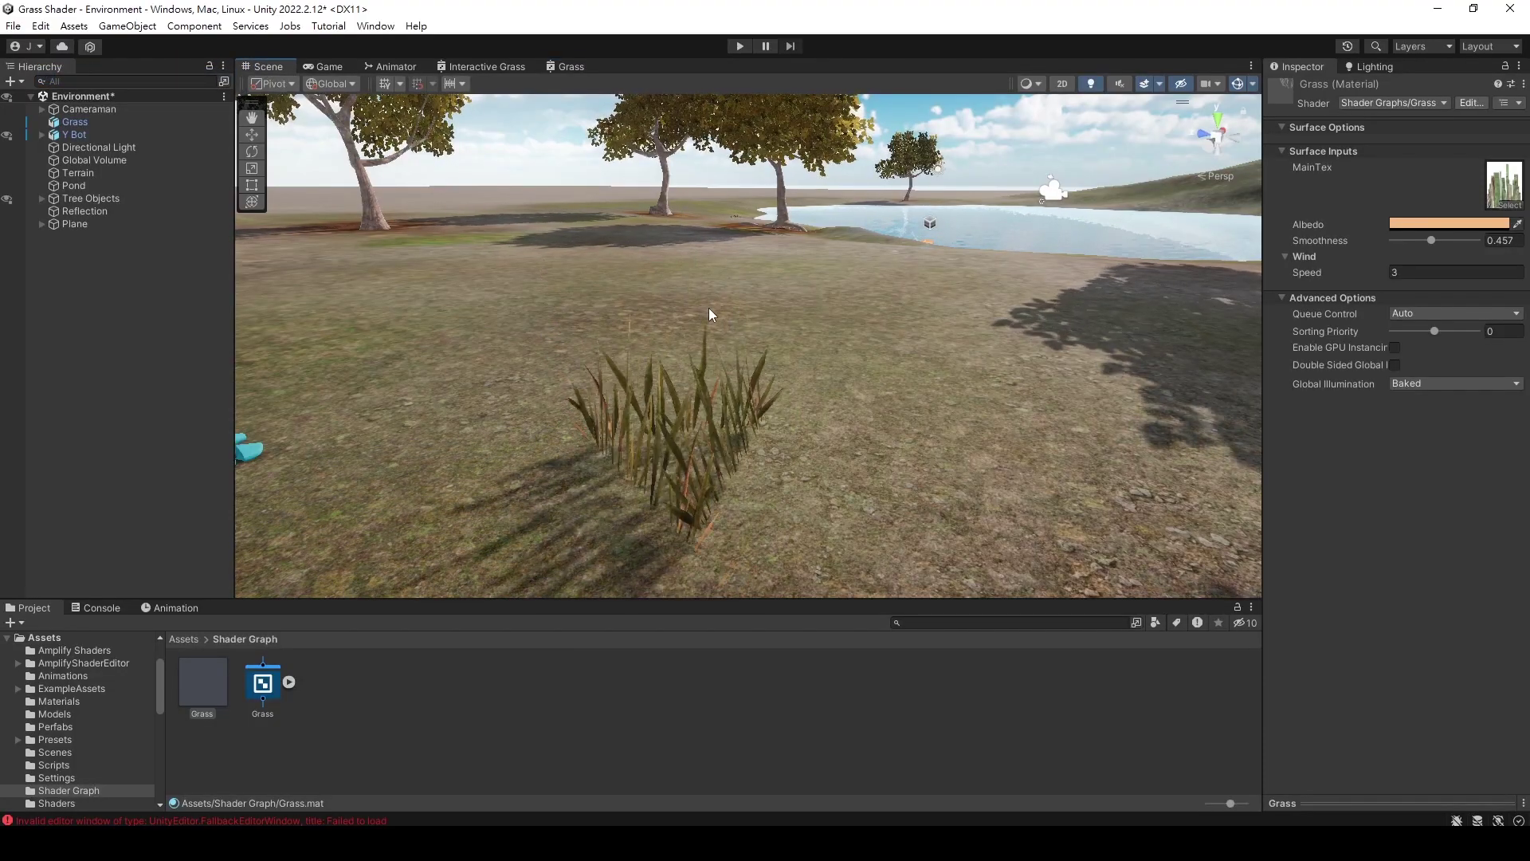
right_click_drag(709, 308, 200, 332)
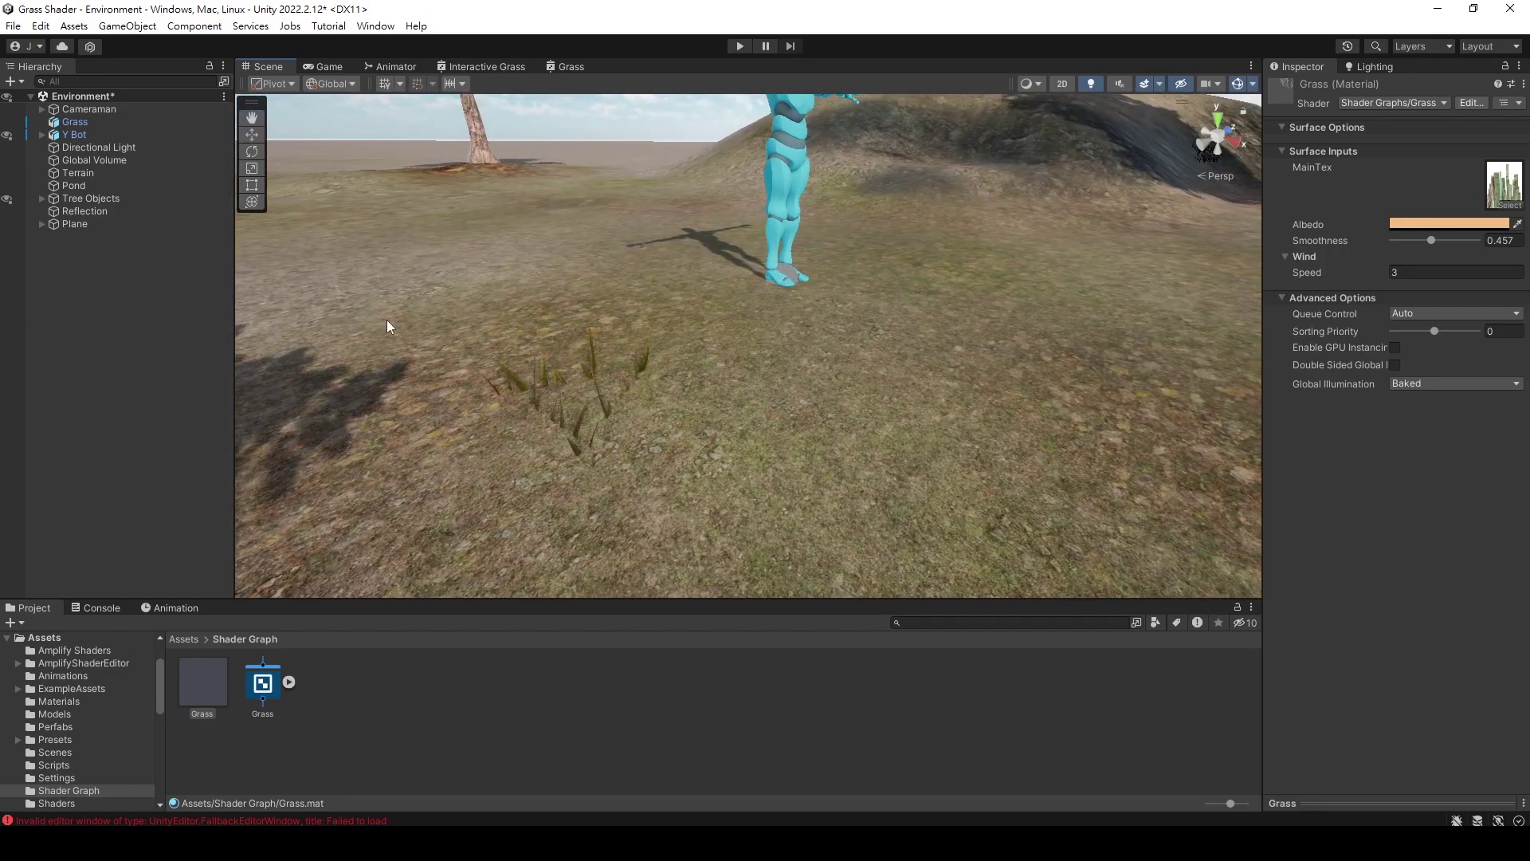
key("f")
Reopen the Grass graph maximized and add a Float property named Scale to the Wind category
left_click(572, 66)
right_click(571, 66)
left_click(610, 73)
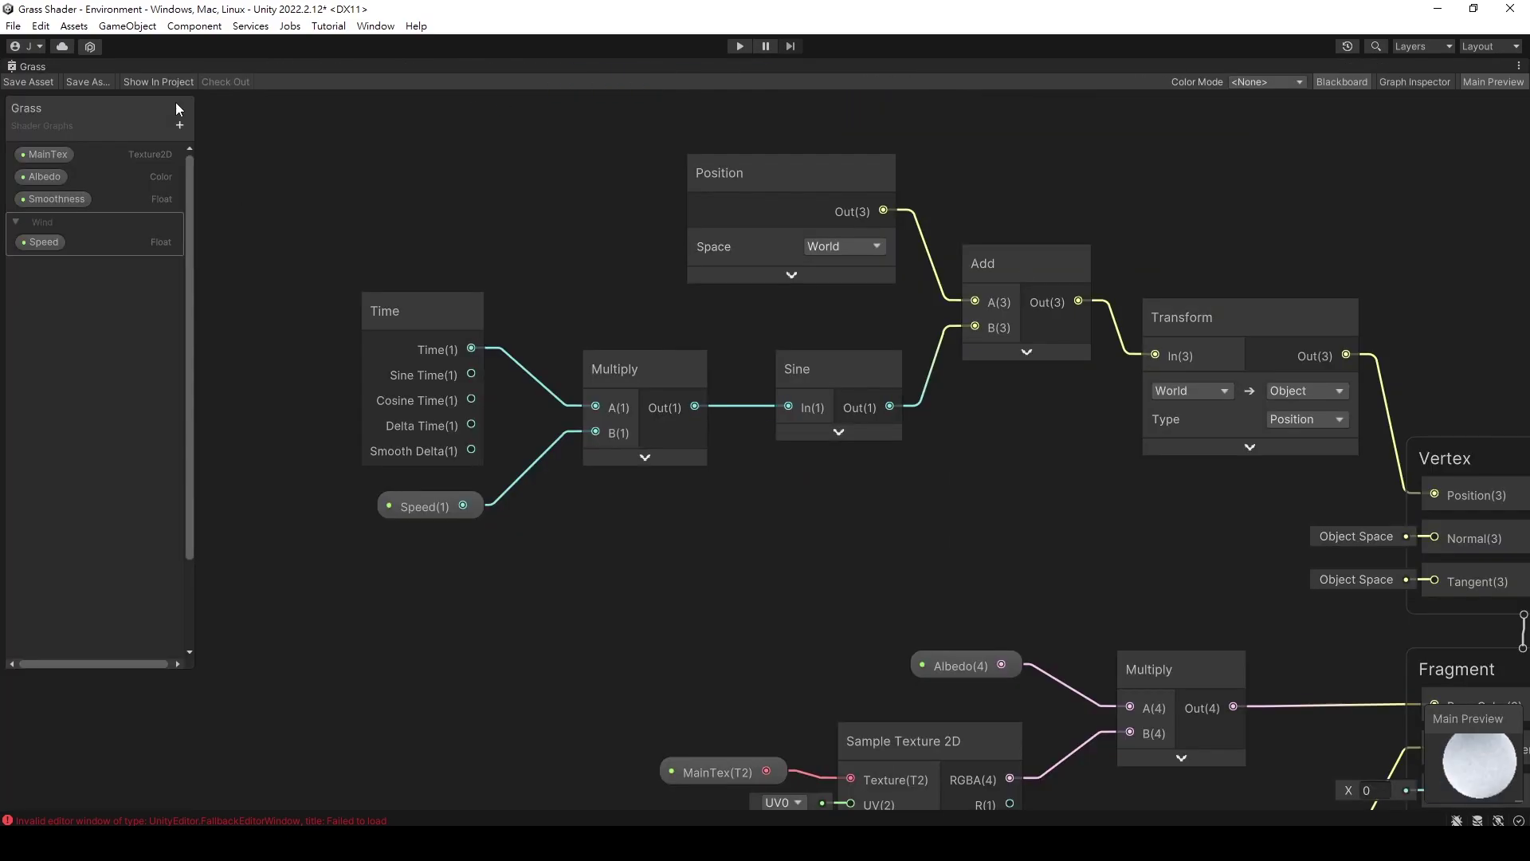
left_click(179, 125)
left_click(355, 161)
type("Scale")
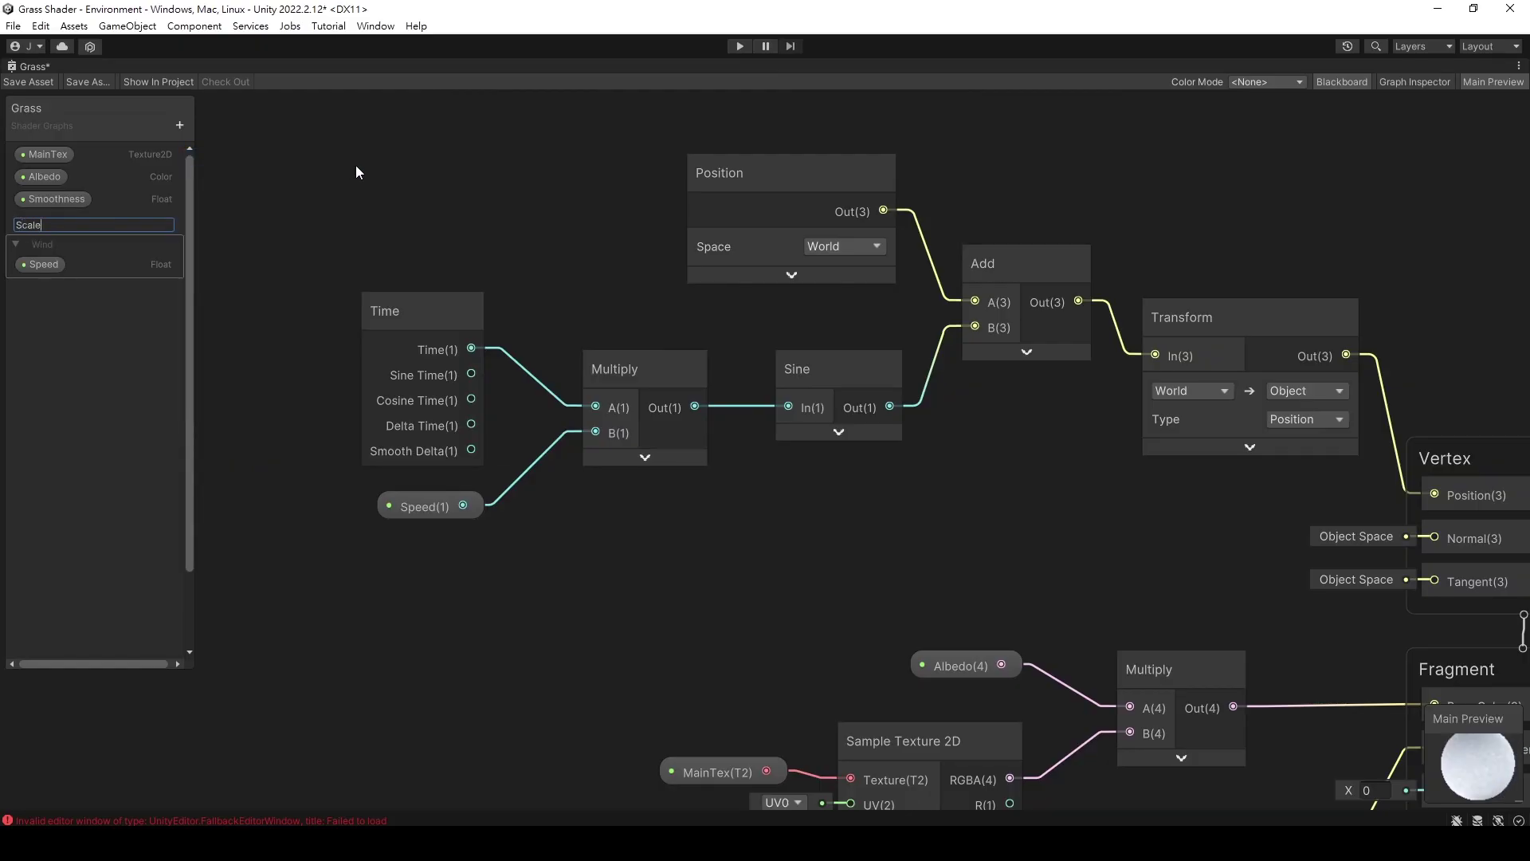
key("Return")
left_click_drag(34, 221, 36, 275)
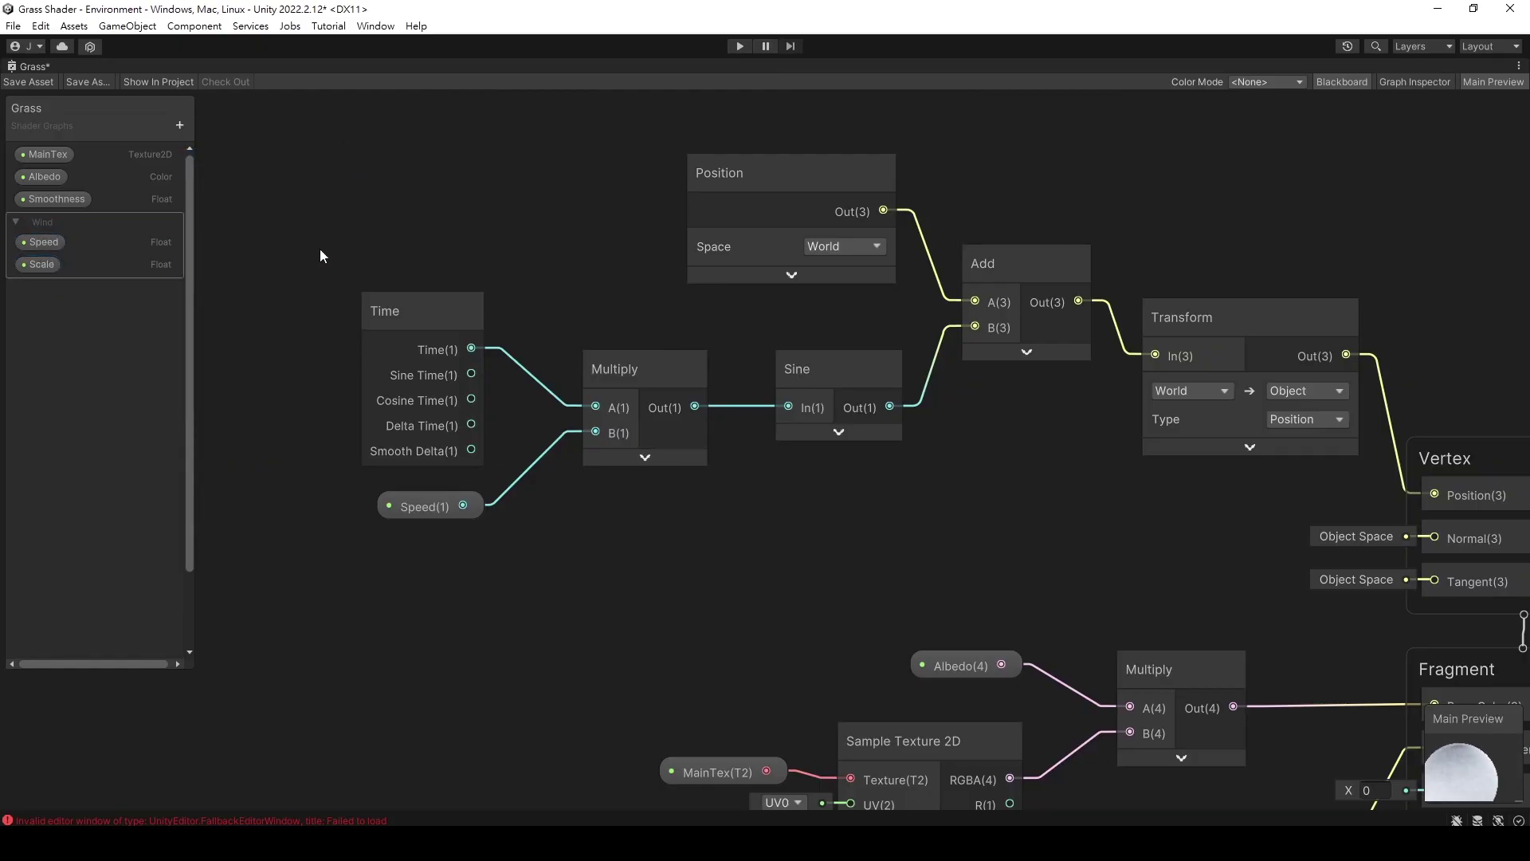
Multiply Sine's output by a Scale node through a new Multiply node, and connect the product to Add's B
left_click_drag(343, 322, 813, 487)
left_click_drag(789, 392, 596, 382)
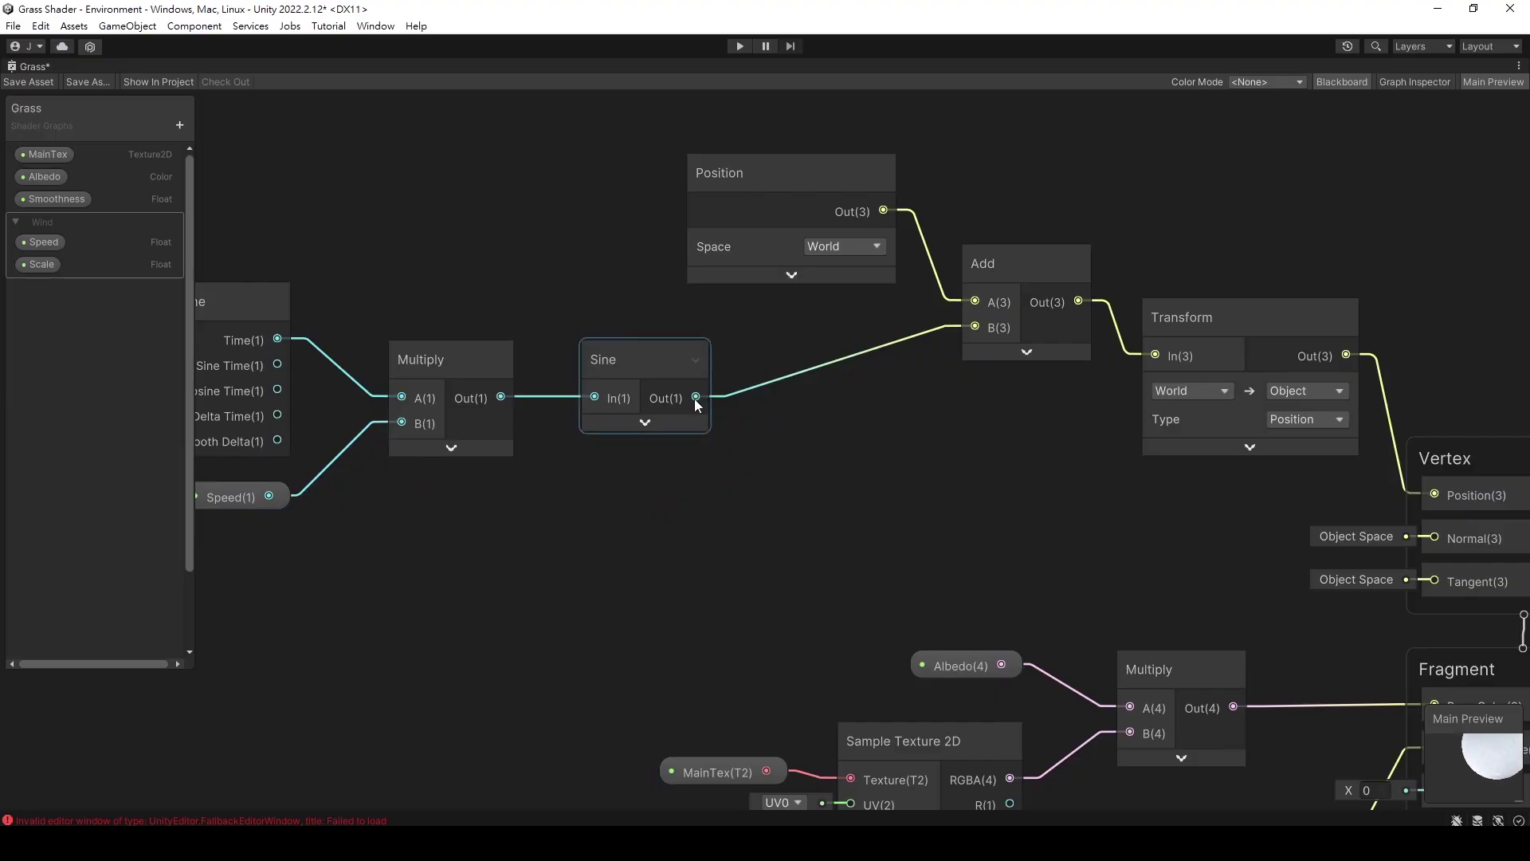
left_click_drag(695, 399, 761, 394)
type("multiply")
left_click(866, 524)
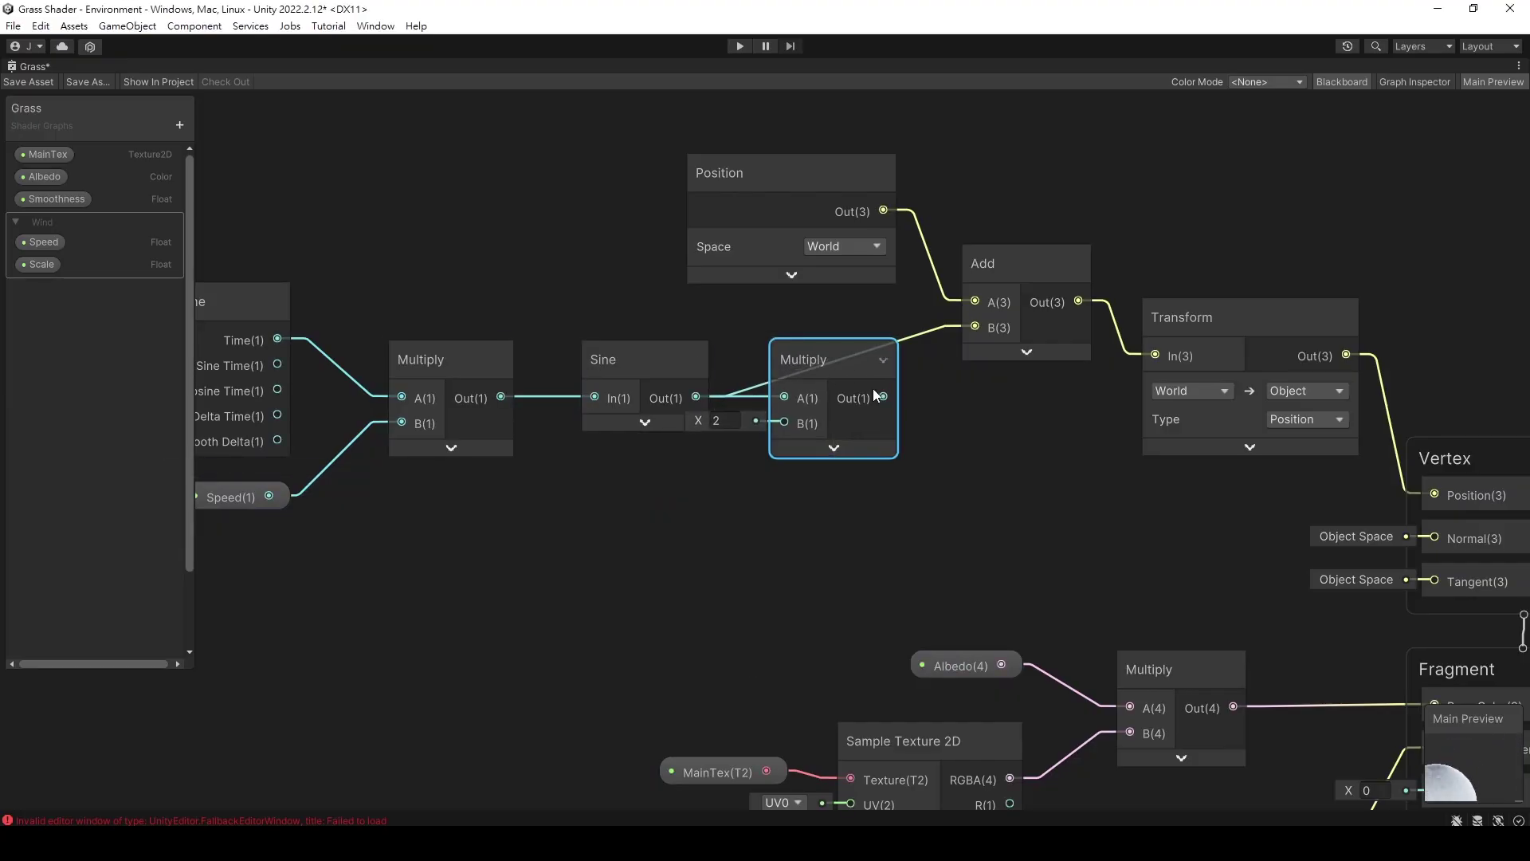
left_click_drag(883, 396, 975, 326)
left_click_drag(38, 264, 612, 473)
left_click_drag(693, 487, 807, 423)
Show the Graph Inspector and set the Scale property's default value to 0.1
left_click(658, 488)
left_click(1414, 81)
left_click(1409, 231)
type(".")
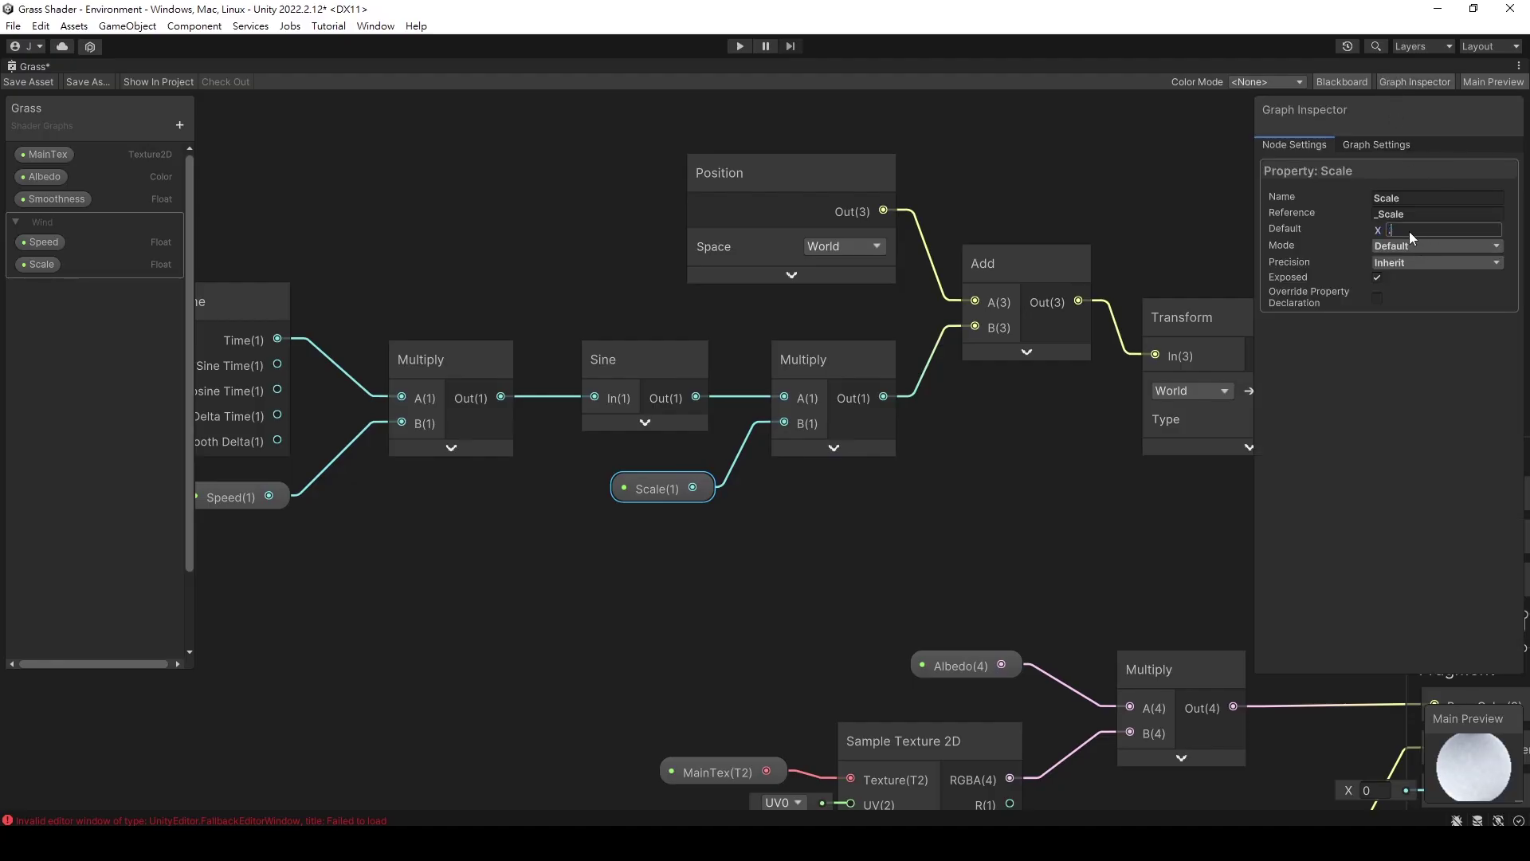
type("1")
key("Return")
Return to the Scene view and set the Grass material's wind Scale to 0.3
right_click(32, 66)
left_click(91, 76)
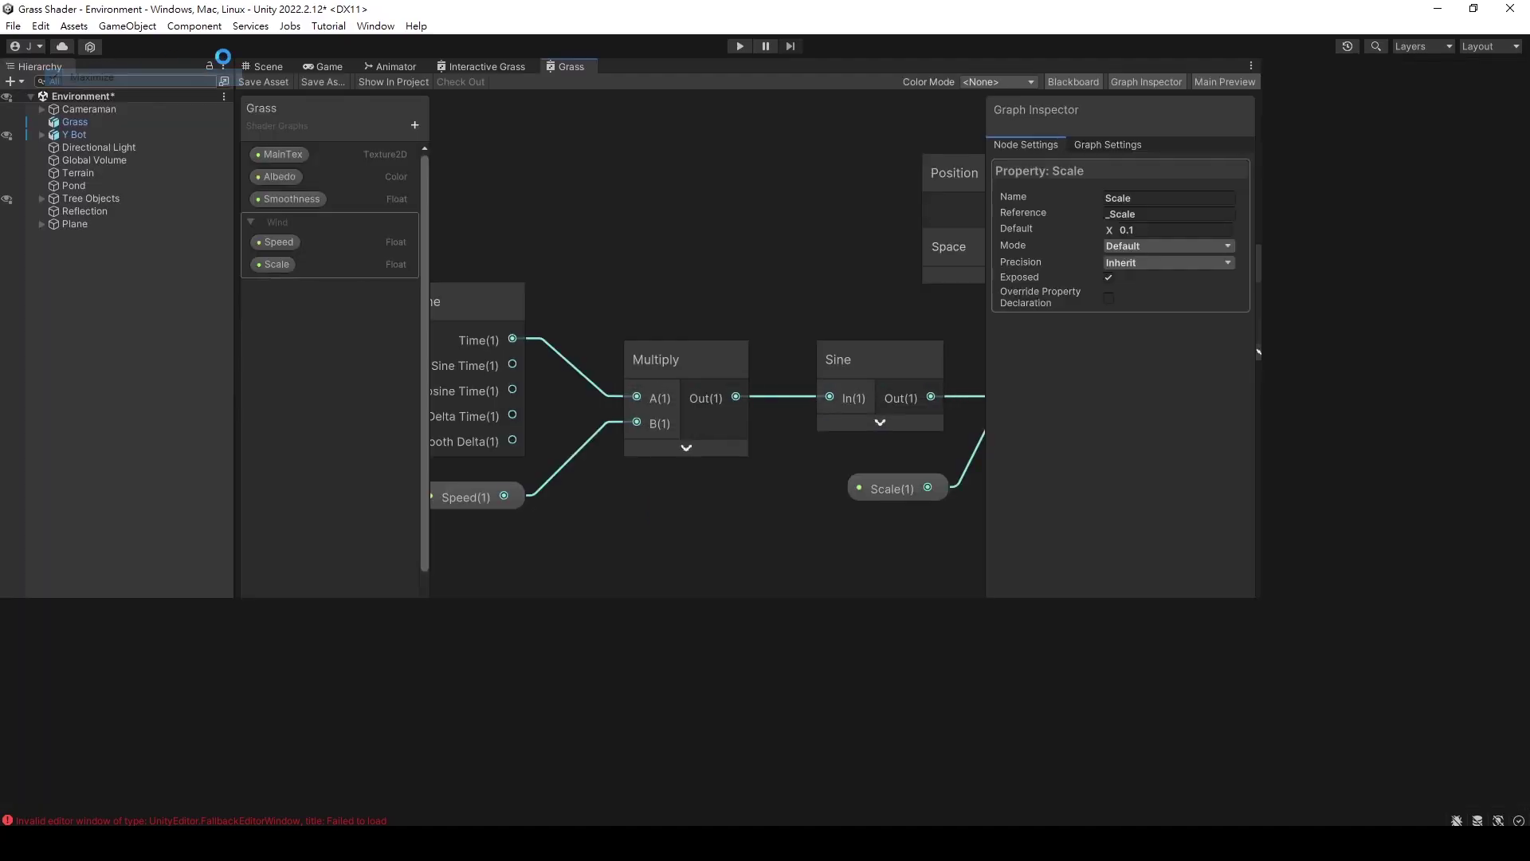
left_click(266, 67)
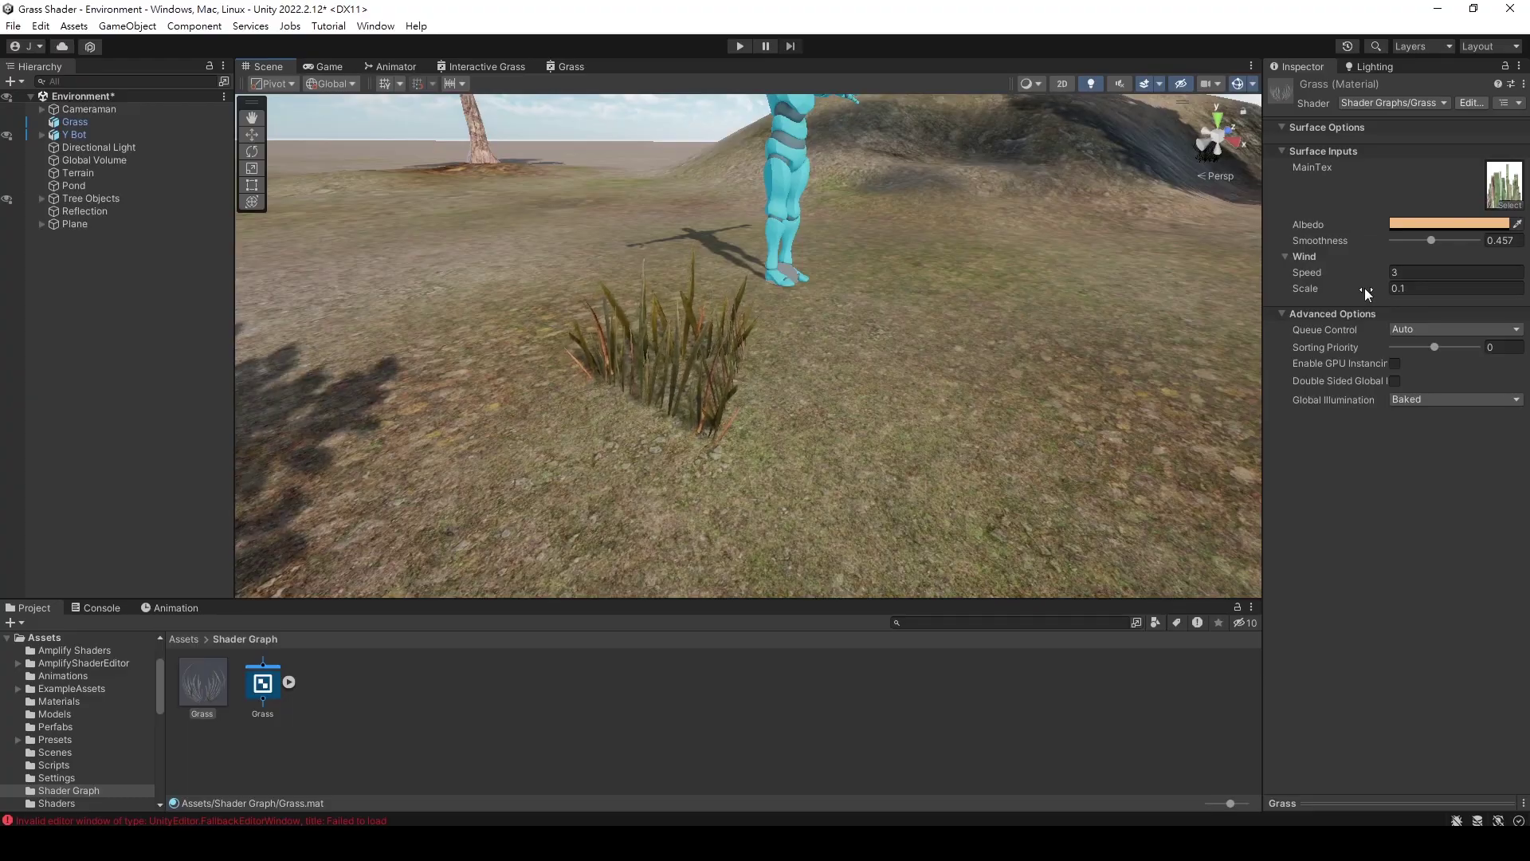
left_click(1408, 288)
type("0.3")
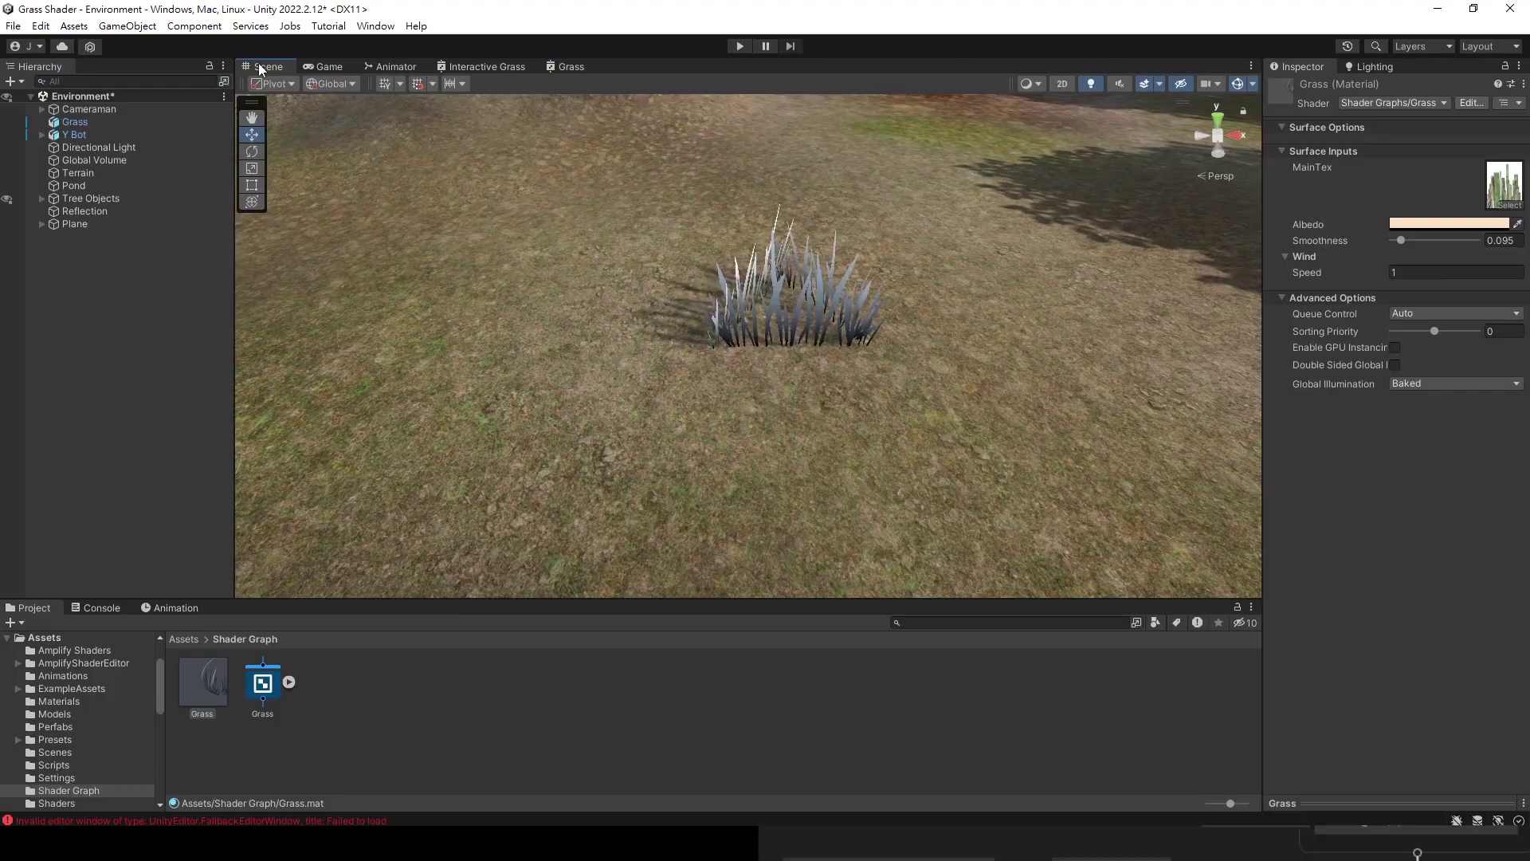
Maximize the Grass graph again and insert another Multiply node between the Scale multiplication and the Add node
right_click_drag(592, 342, 594, 275)
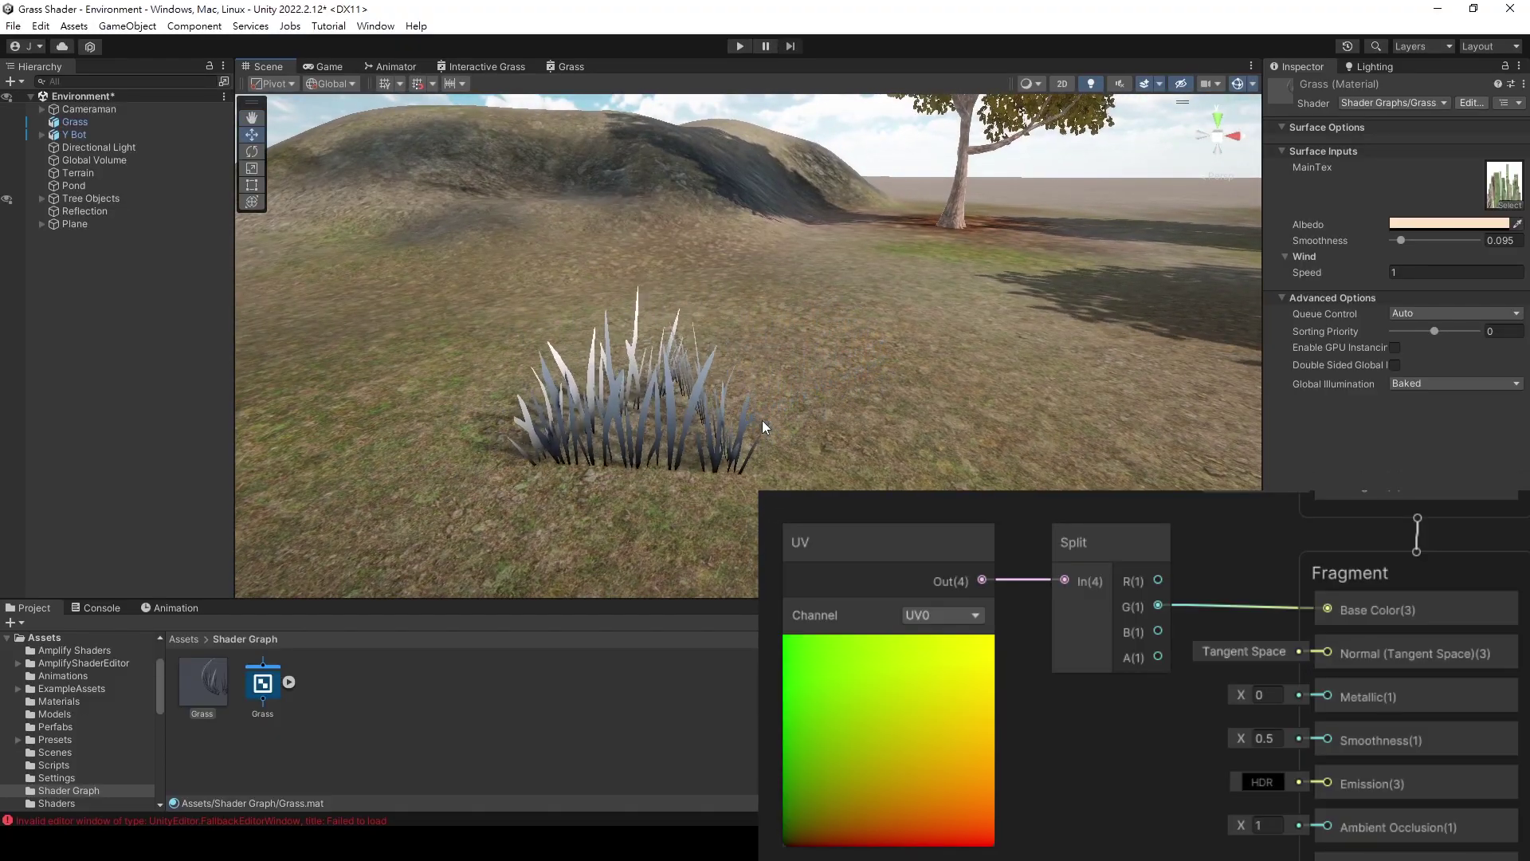
double_click(570, 66)
scroll(929, 324, "up", 3)
middle_click_drag(523, 402, 725, 390)
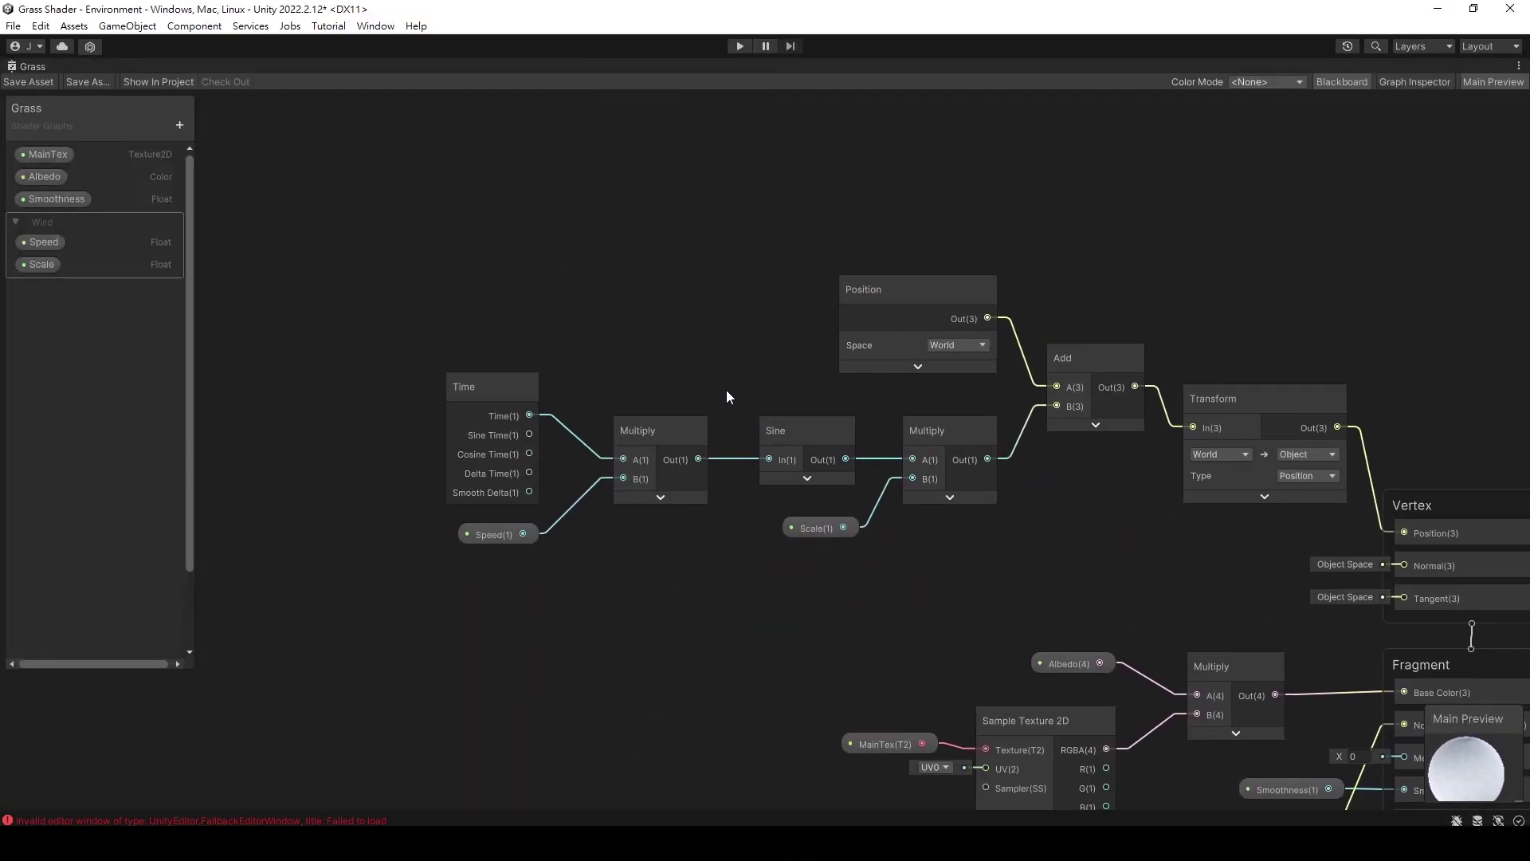
left_click_drag(351, 409, 940, 558)
mouse_move(940, 429)
left_mouse_down()
mouse_move(800, 427)
mouse_move(901, 443)
mouse_move(1057, 406)
mouse_move(938, 421)
left_mouse_up()
left_click(879, 454)
type("mul")
left_click(986, 582)
Add a UV node on channel UV0 below the wind nodes and feed its output into a new Split node
right_click(786, 557)
left_click(789, 559)
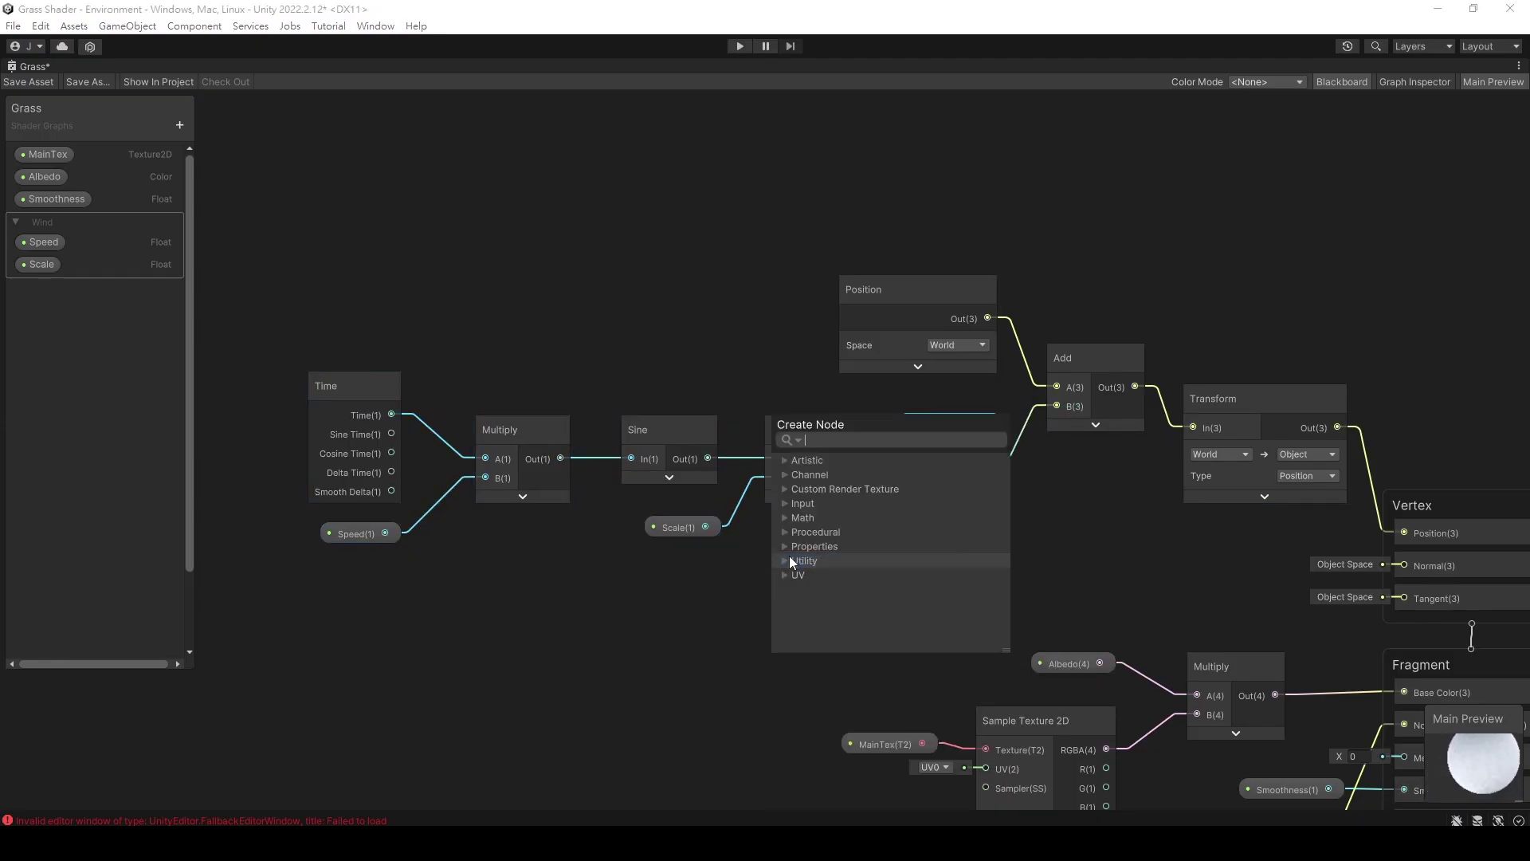
type("uv")
left_click(831, 492)
left_click_drag(835, 591, 508, 607)
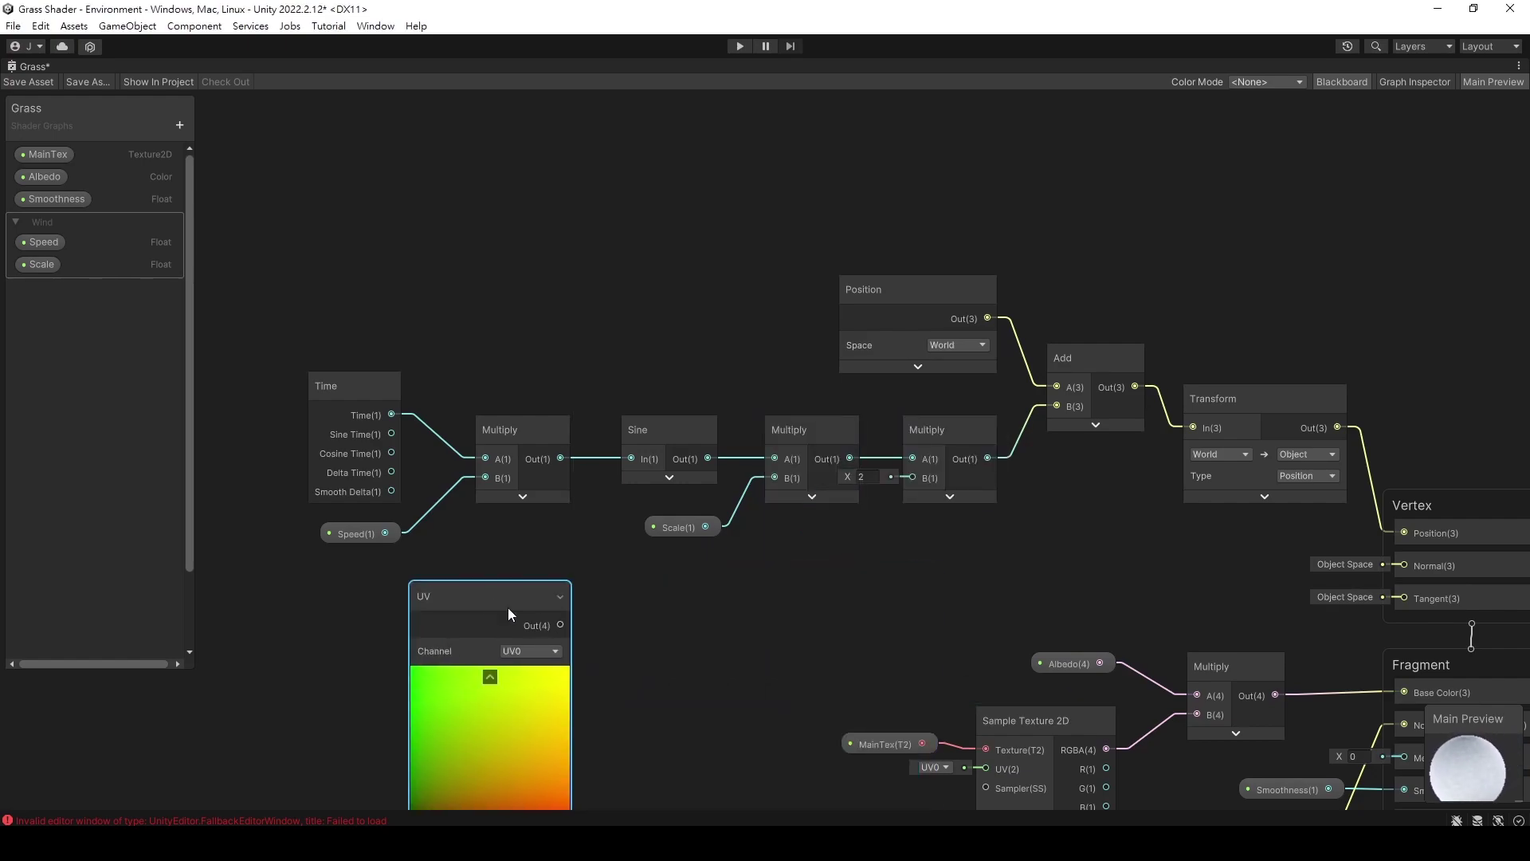
key("space")
type("split")
key("Return")
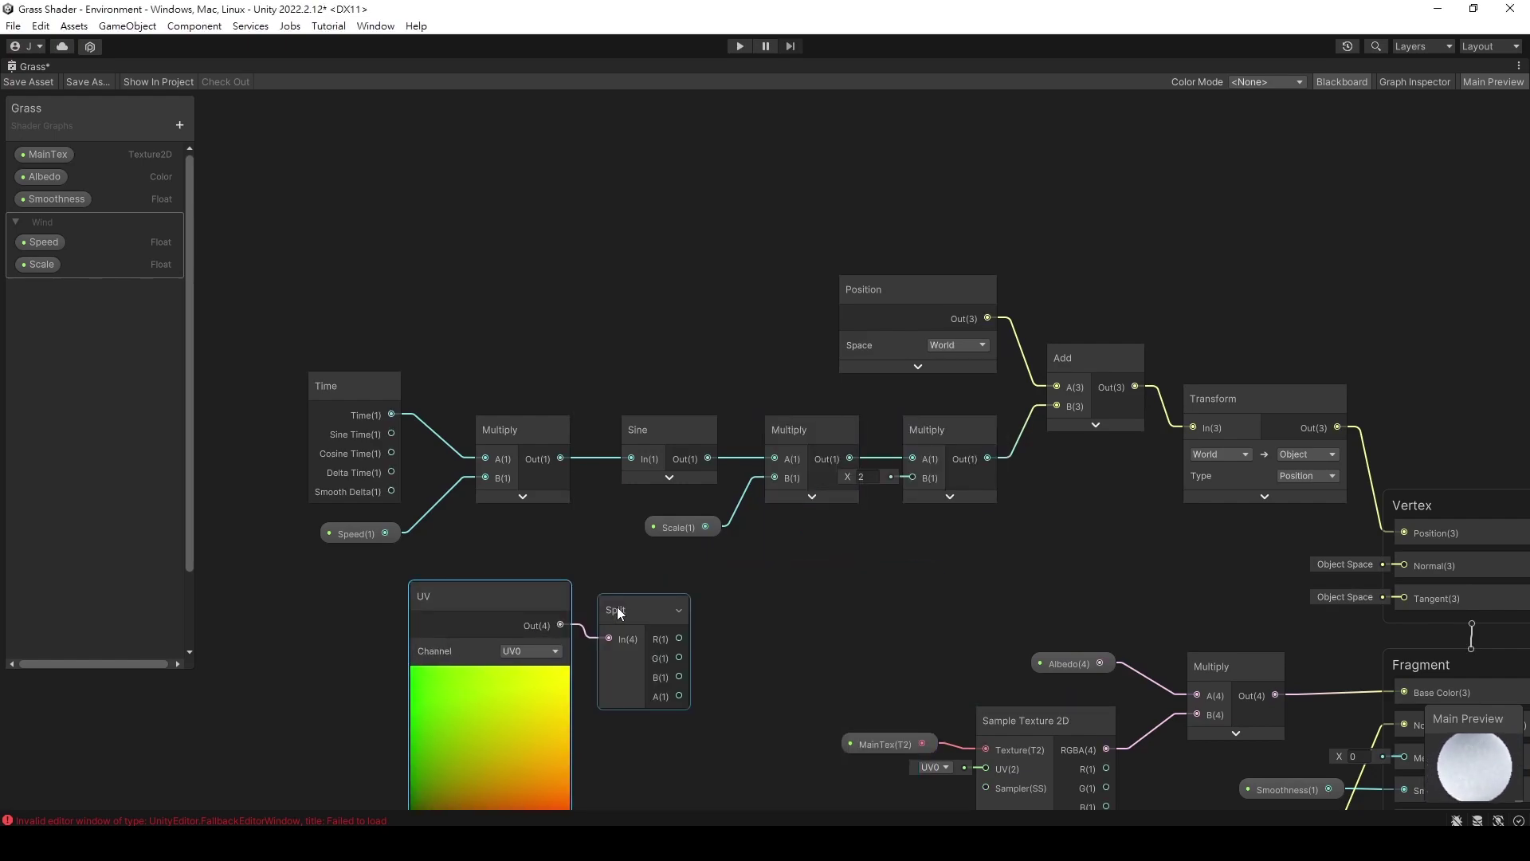
Connect Split's G output to the last Multiply's B, collapse the UV preview and arrange the two nodes side by side
left_click_drag(679, 655, 913, 478)
left_click_drag(640, 613, 727, 601)
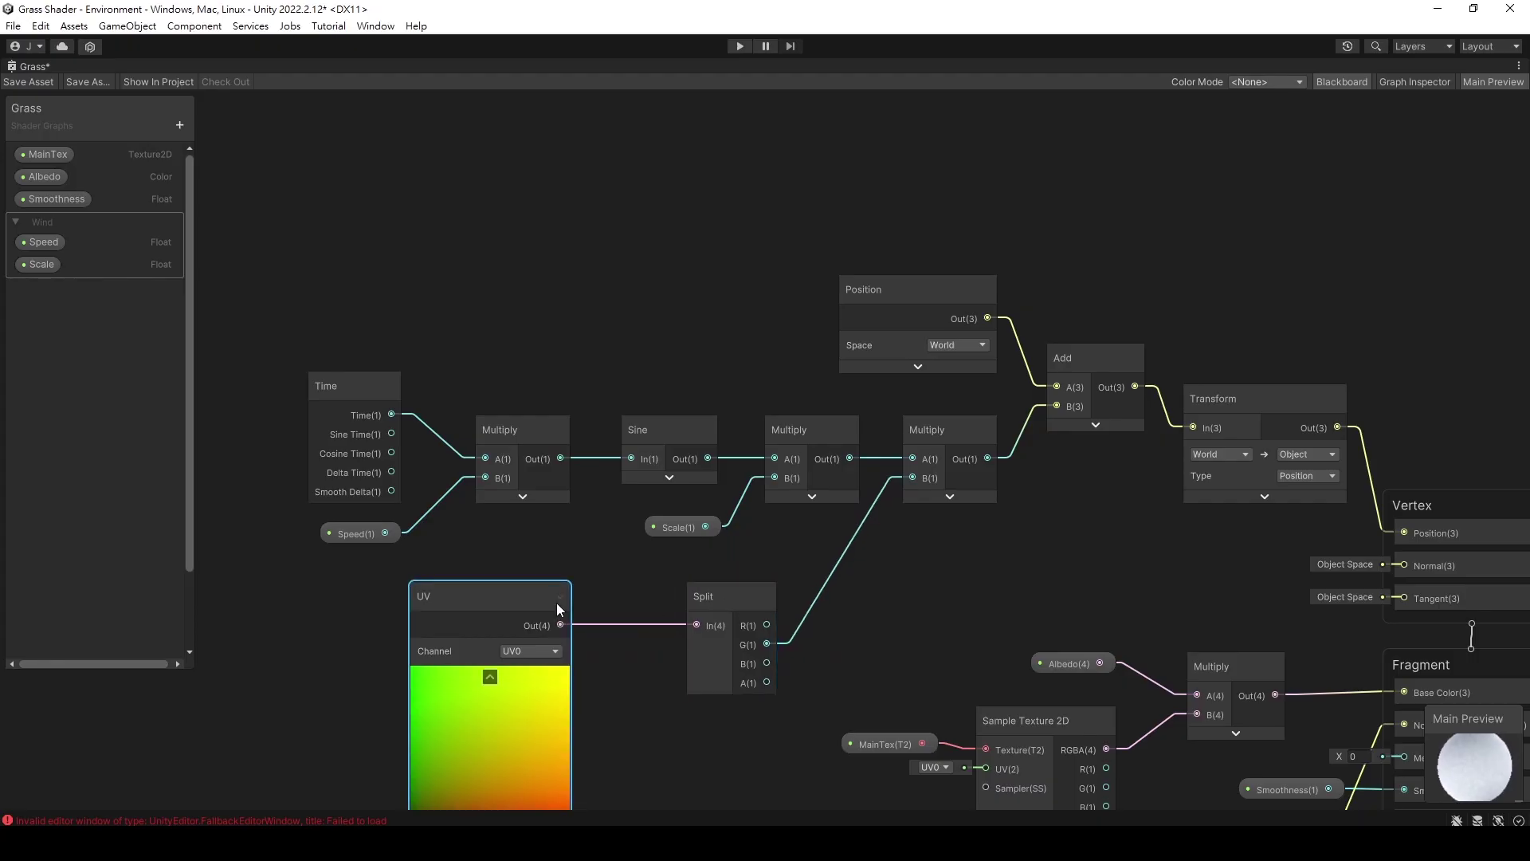
left_click_drag(556, 602, 621, 612)
left_click(556, 685)
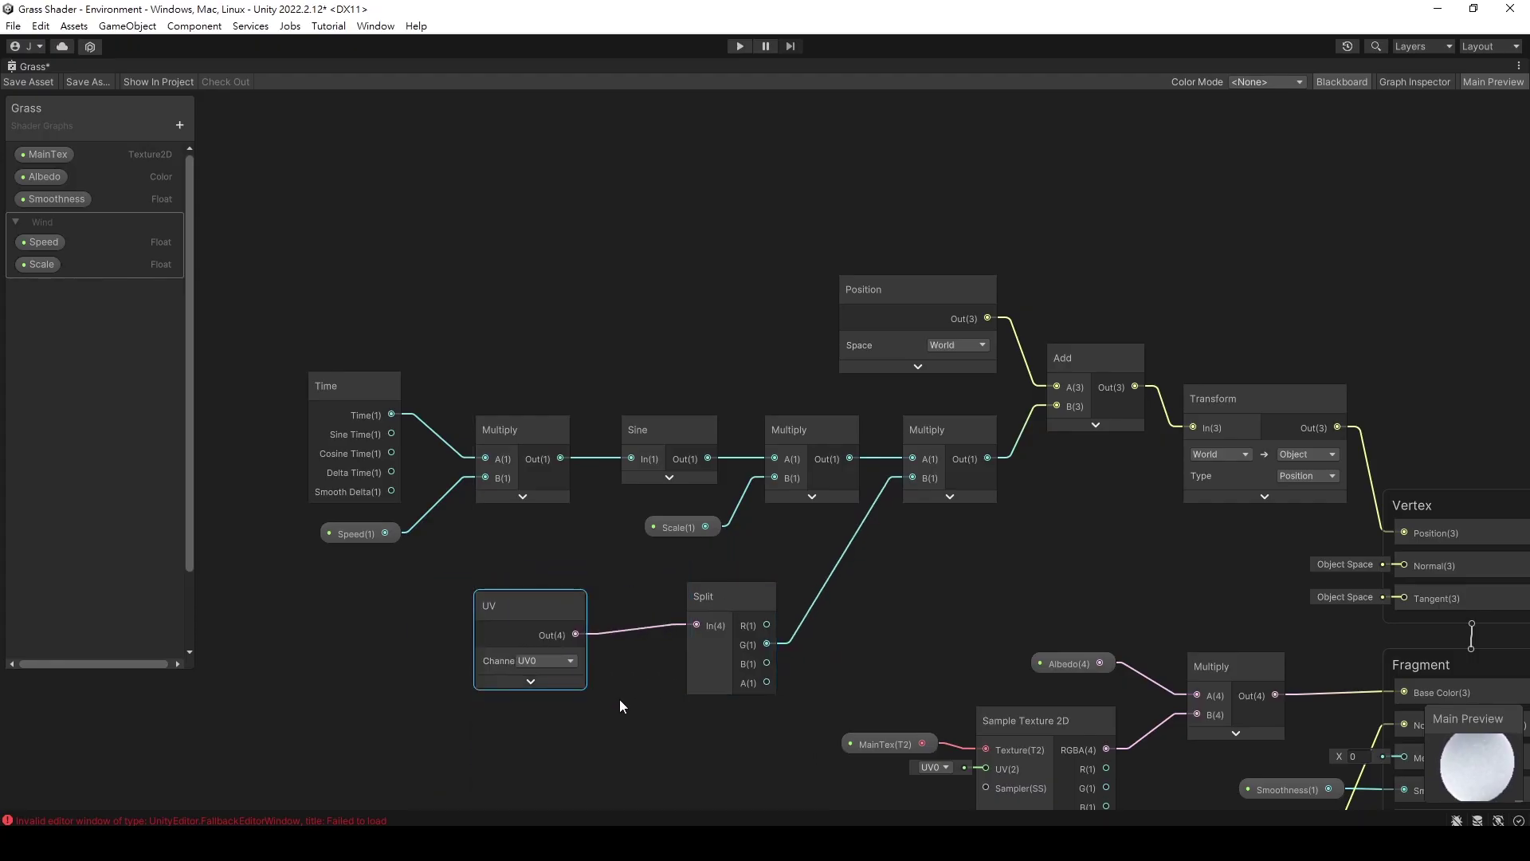
middle_click_drag(619, 700, 664, 660)
left_click_drag(578, 570, 629, 554)
Save the Grass graph, restore the editor layout and switch to the Scene view
left_click(12, 82)
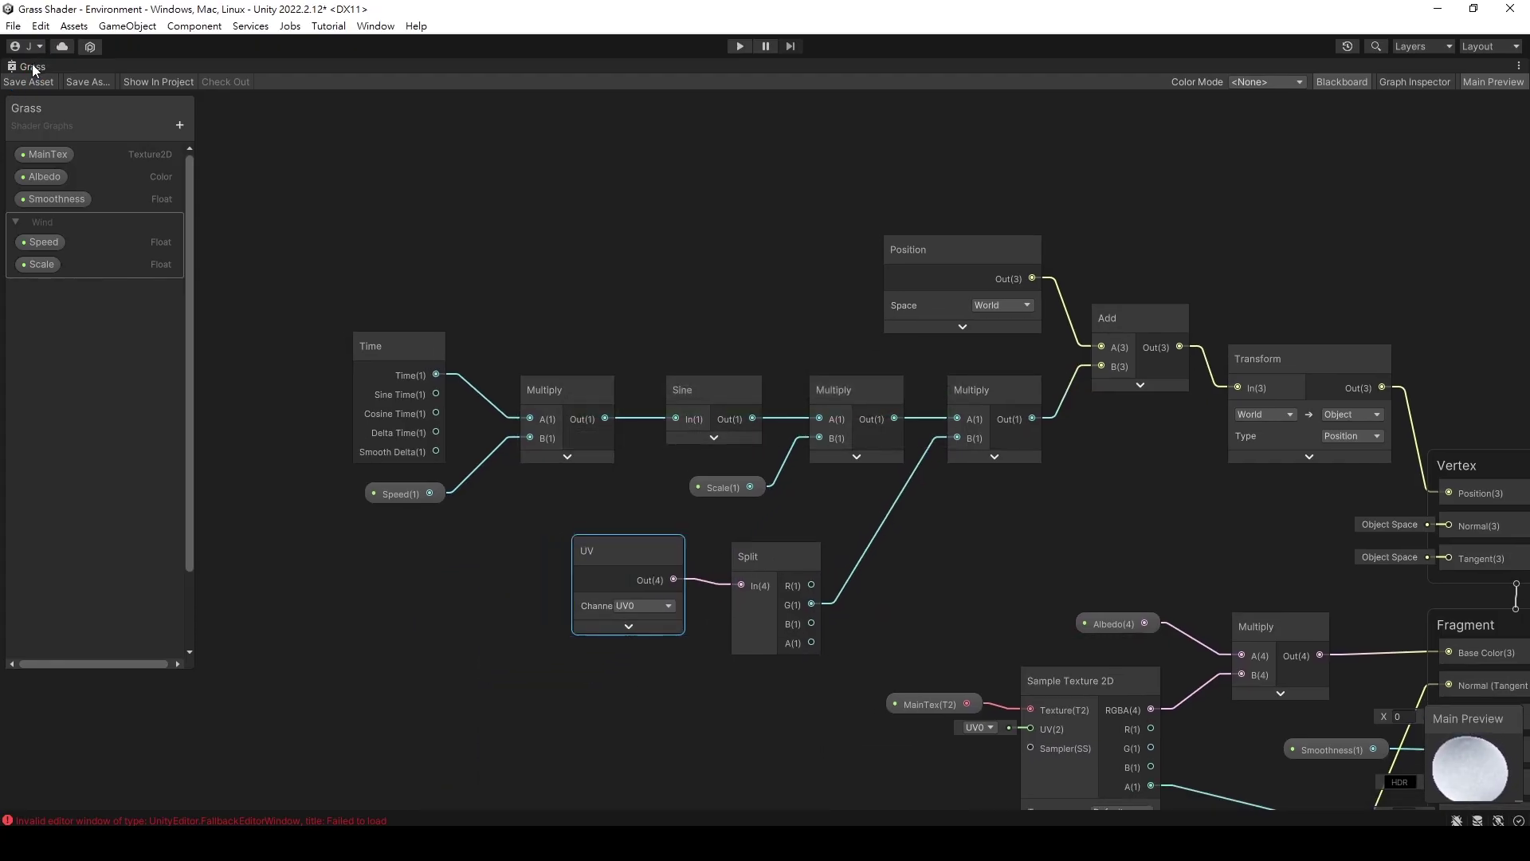
double_click(31, 65)
left_click(287, 67)
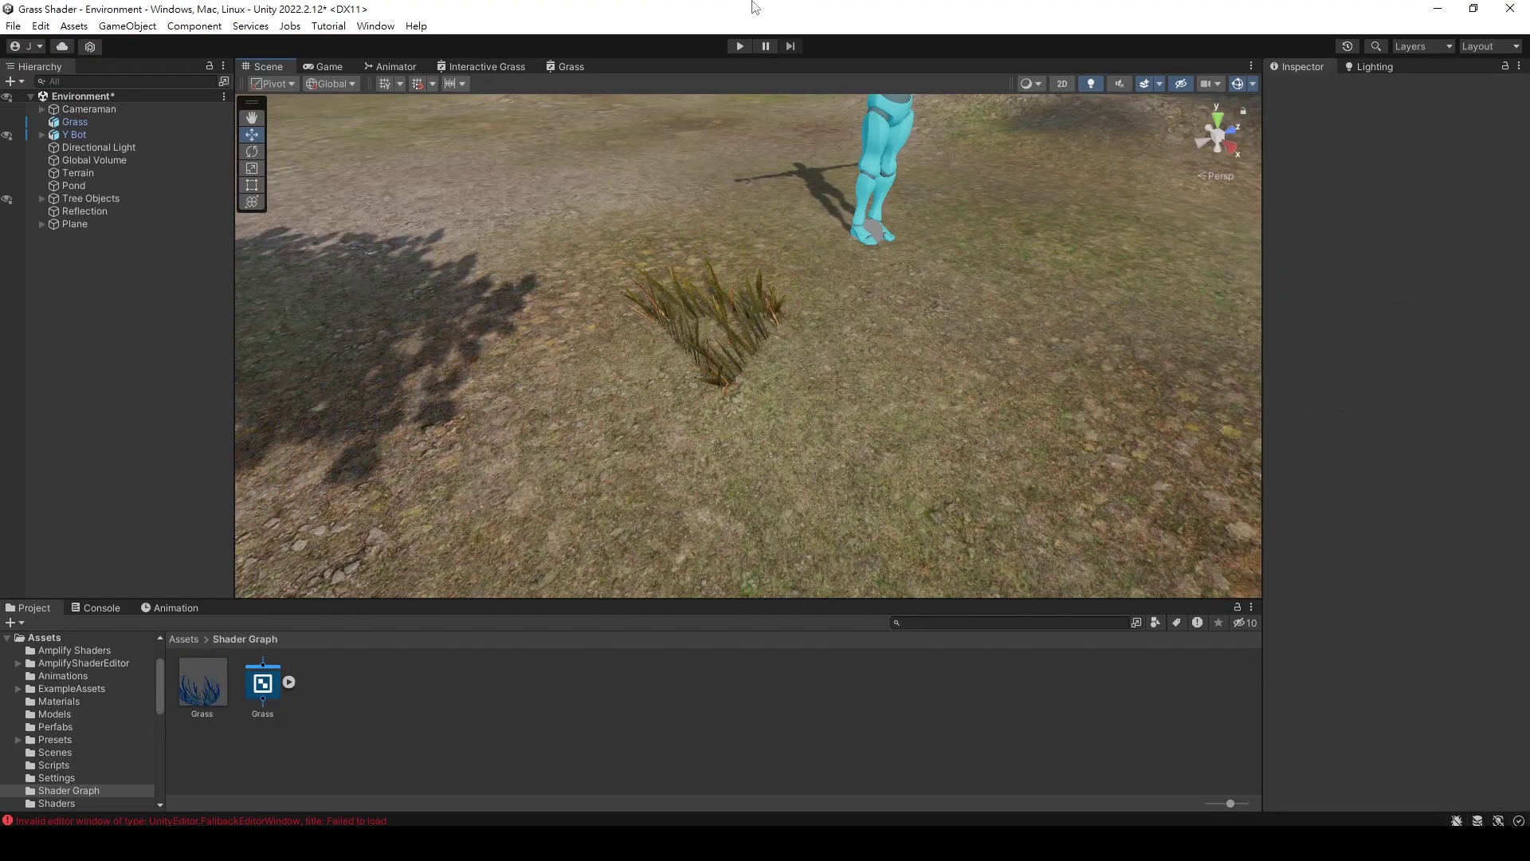
Duplicate the Grass object five times and spread the copies around the original clump on the terrain
left_click(108, 123)
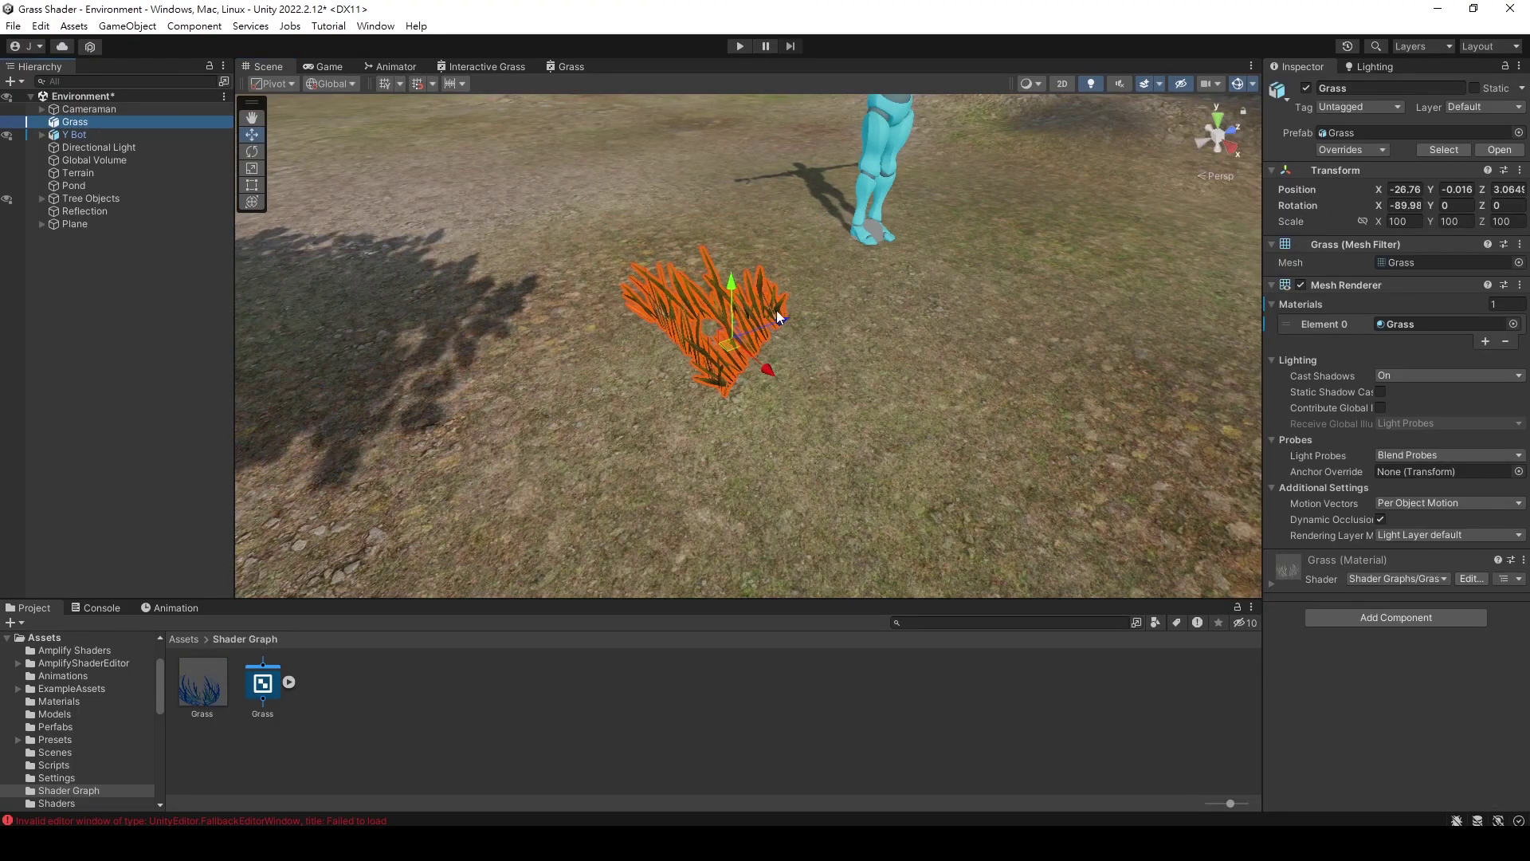
key("ctrl+d")
left_click_drag(729, 344, 813, 280)
key("ctrl+d")
key("ctrl+d")
key("ctrl+d")
key("ctrl+d")
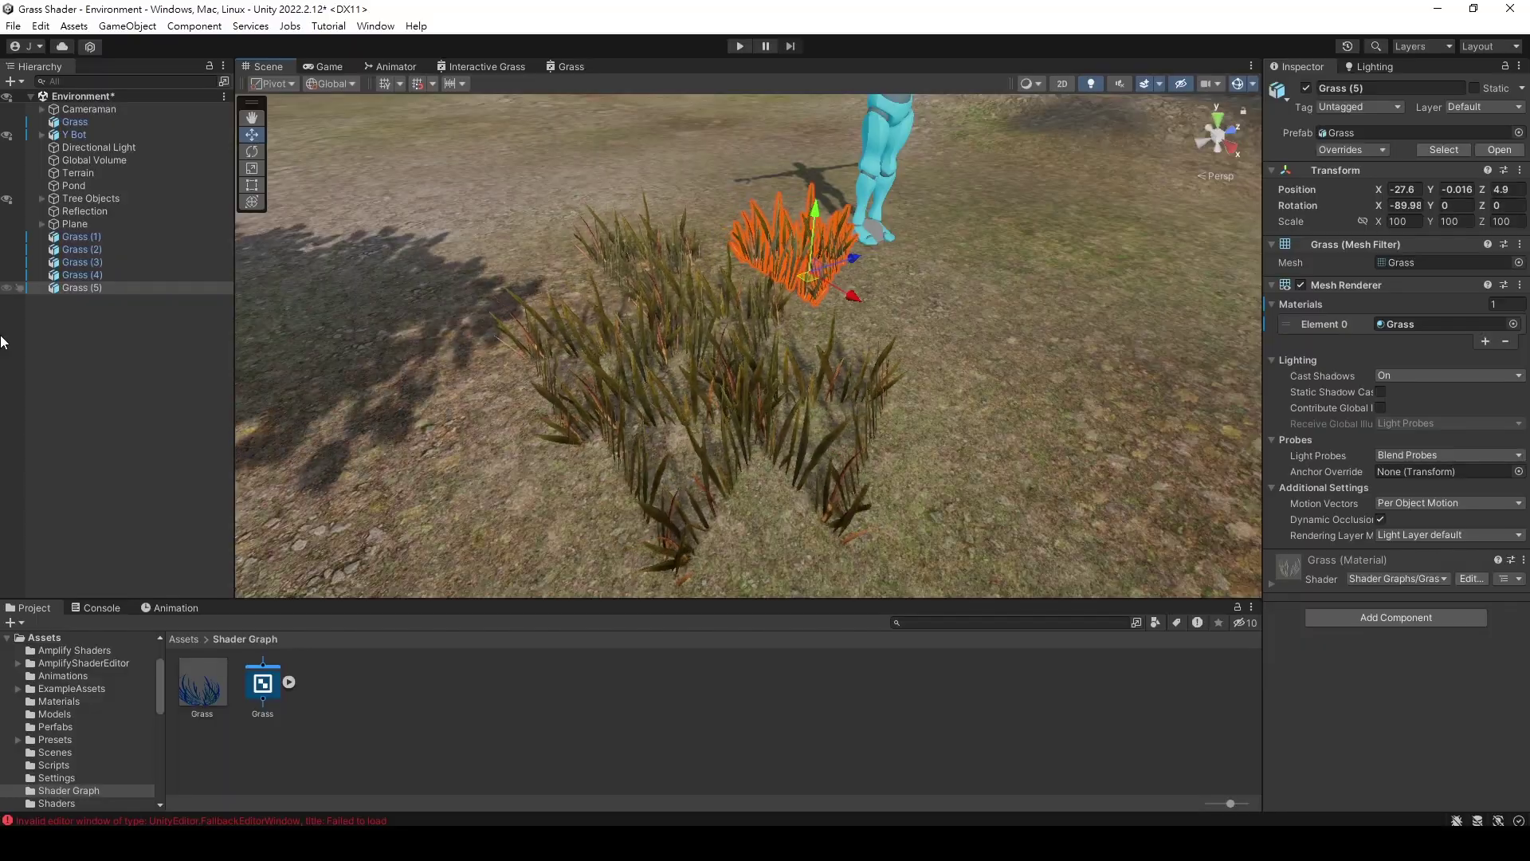
Select the original Grass and its copies one after another to compare their Transform positions
left_click(97, 376)
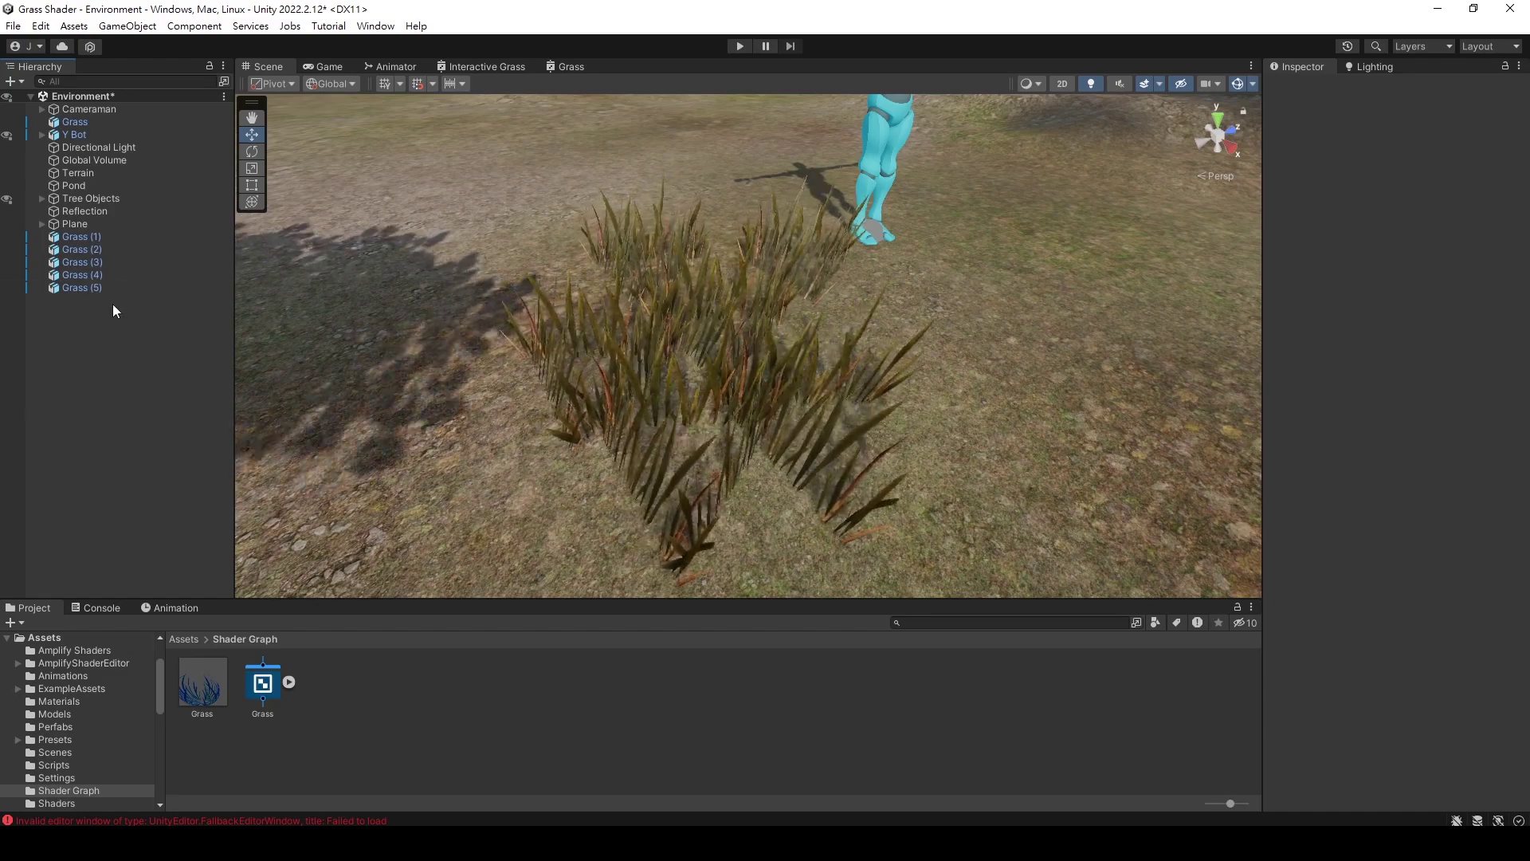
left_click(119, 124)
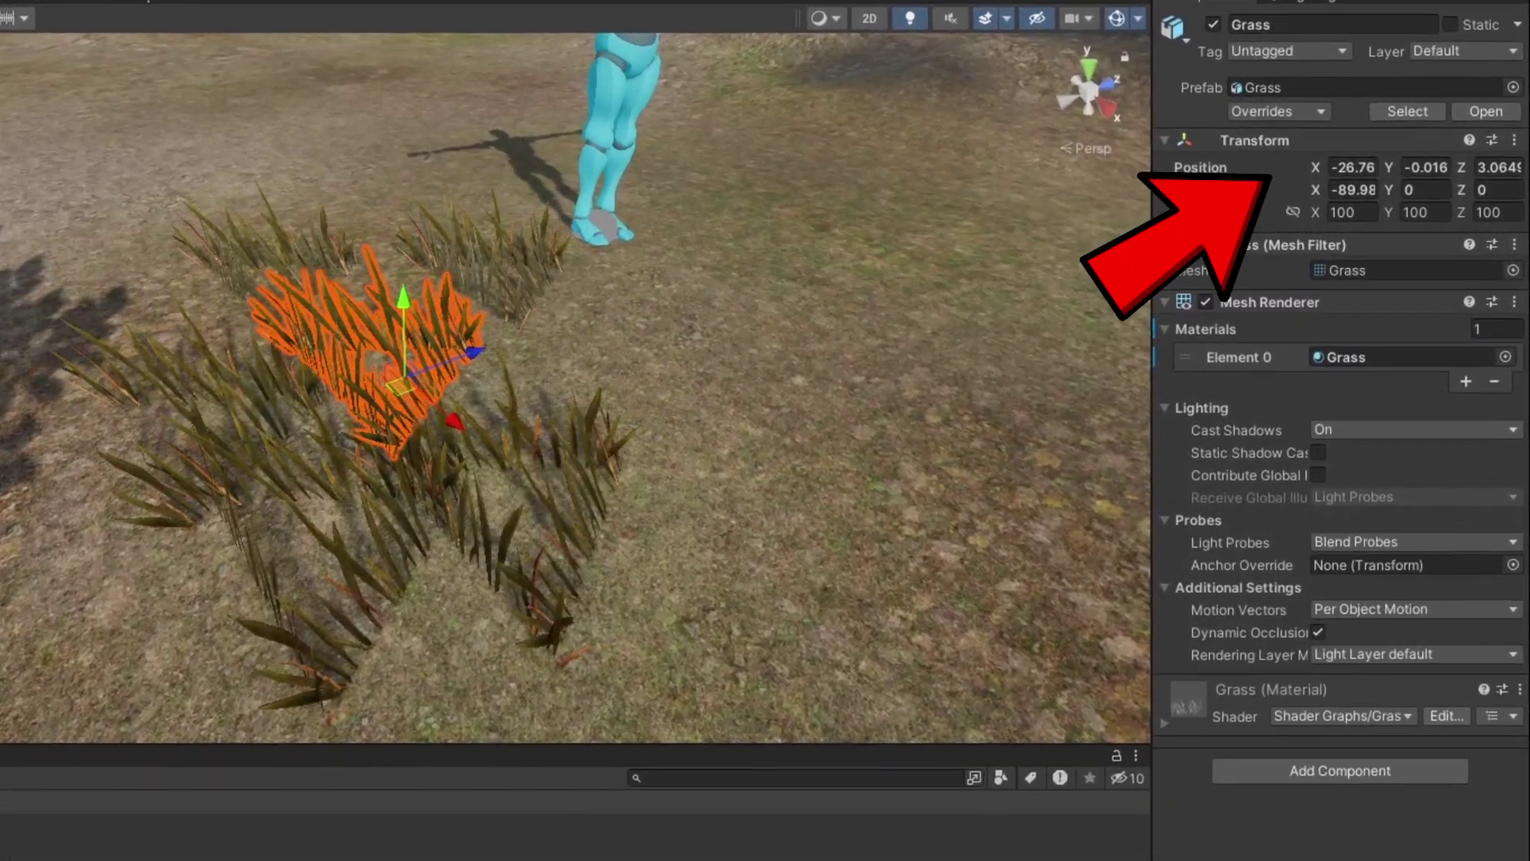
left_click(82, 236)
key("Down")
key("Down")
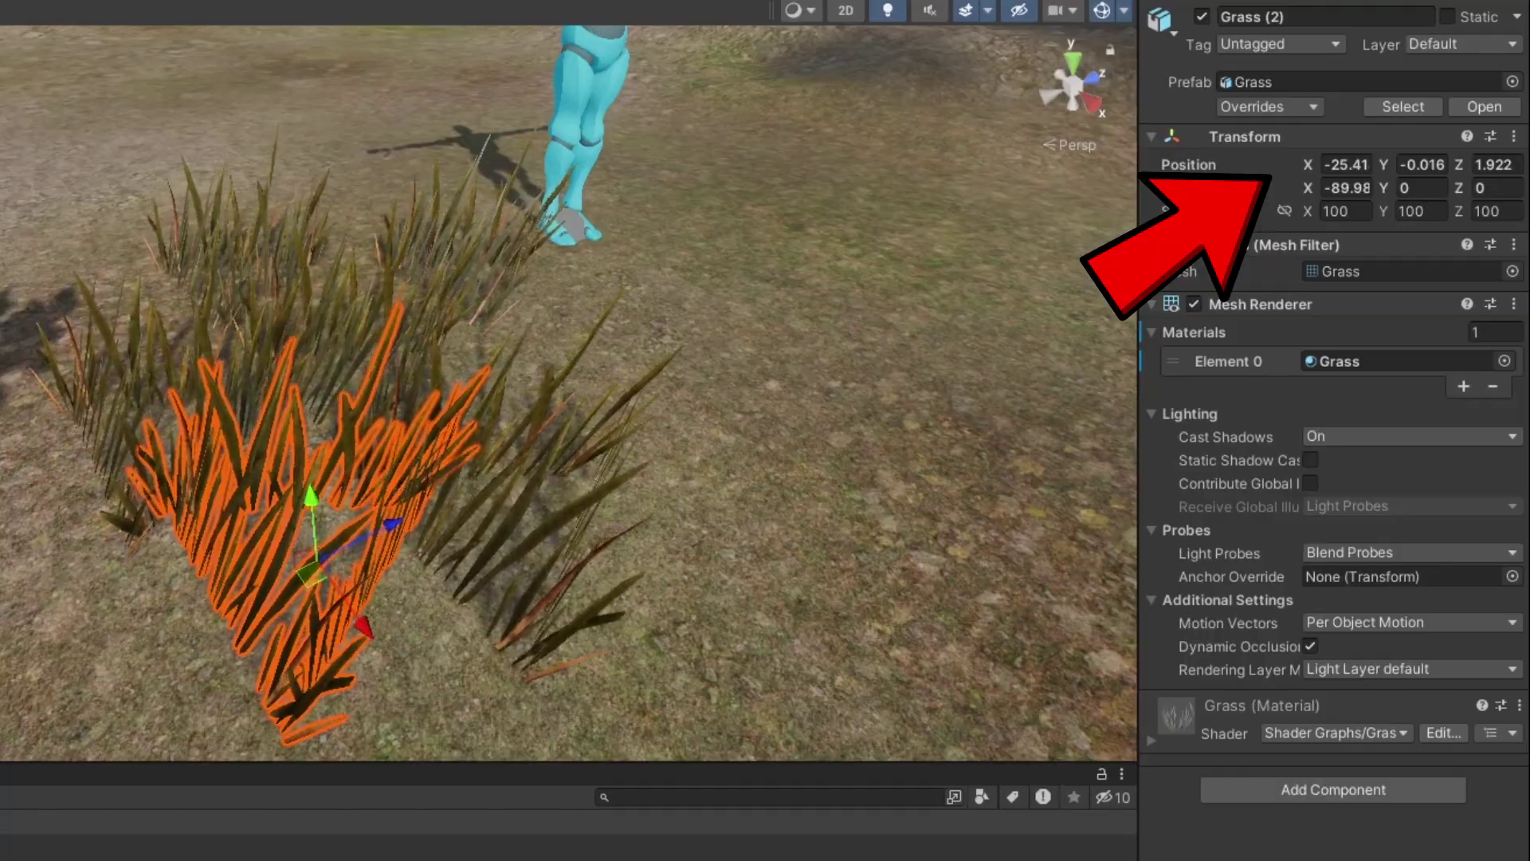
key("Down")
key("Down")
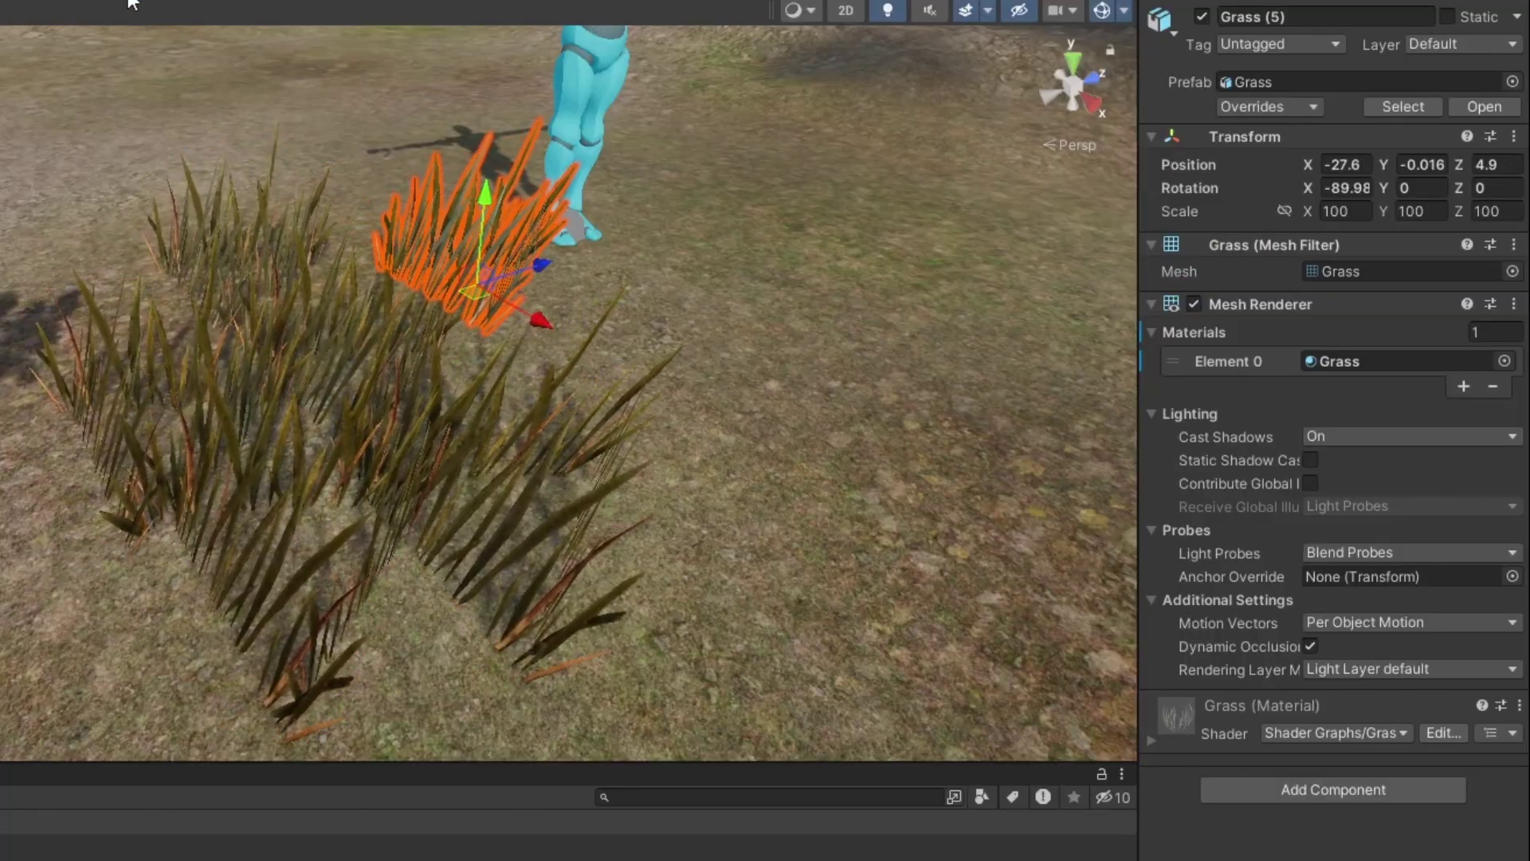
Maximize the Grass graph and insert an Add node between Time's Time output and the first Multiply's A input
right_click(156, 2)
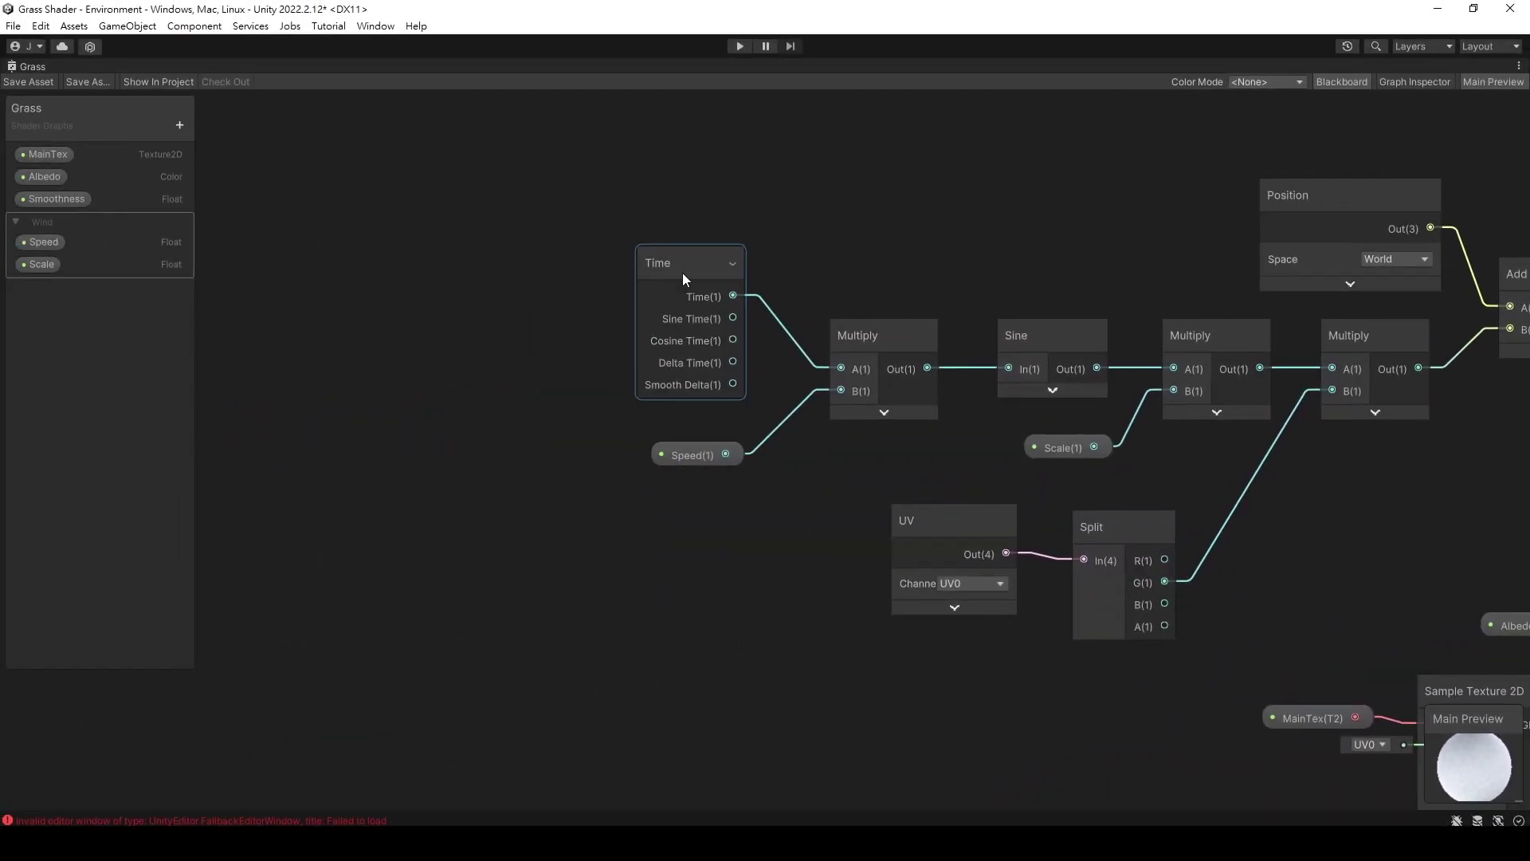
left_click_drag(650, 271, 609, 317)
type("add")
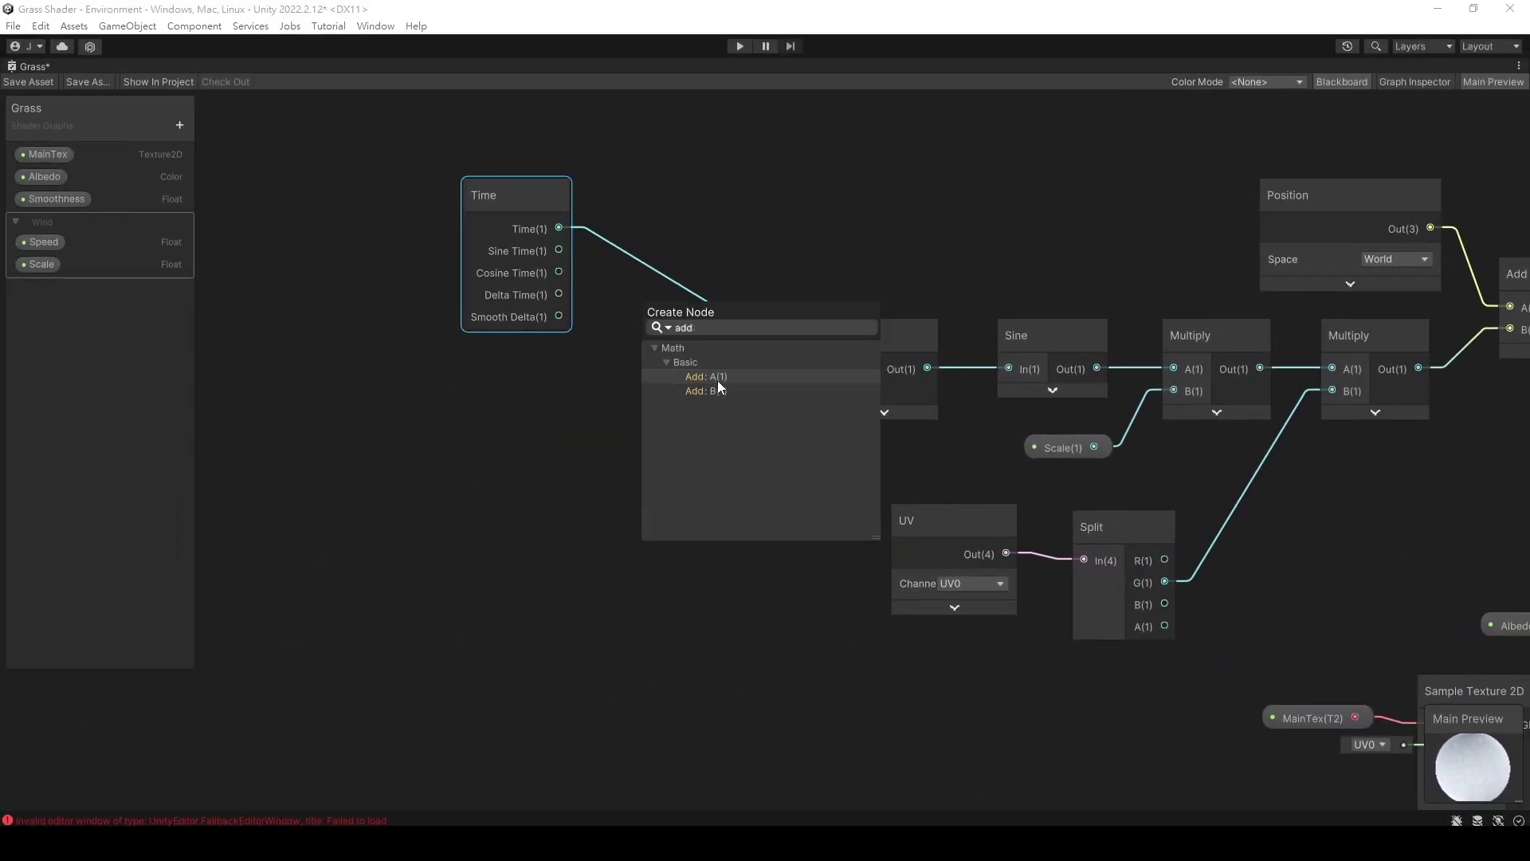
double_click(717, 380)
left_click_drag(728, 332, 844, 367)
middle_click_drag(628, 351, 737, 358)
left_click_drag(771, 318, 792, 311)
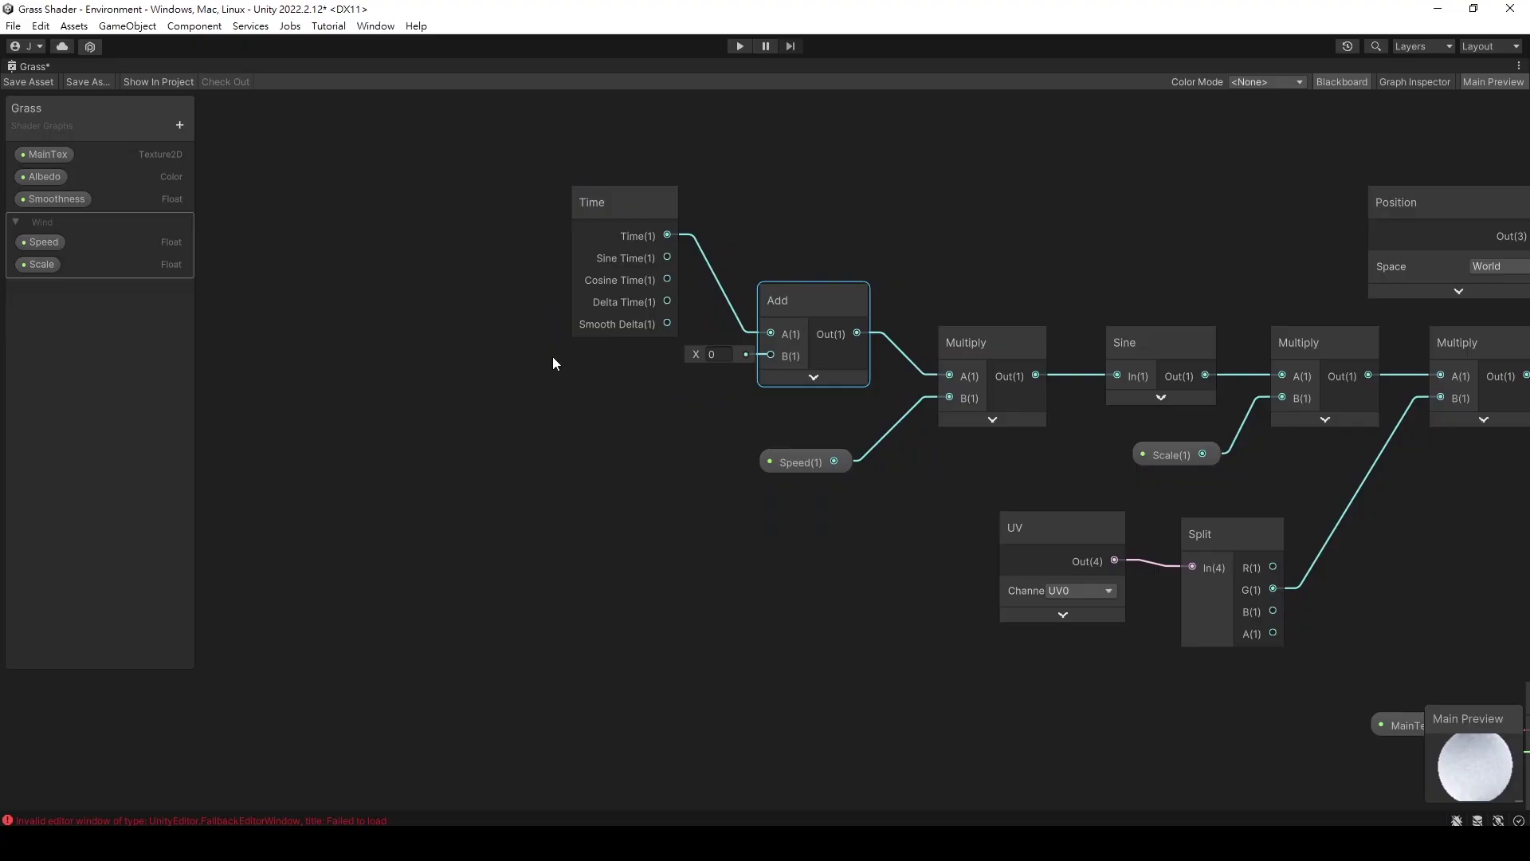
Create a Position node in World space, place it before the new Add node and collapse its preview
middle_click_drag(396, 372, 522, 364)
right_click(522, 364)
left_click(535, 369)
type("posi")
key("Return")
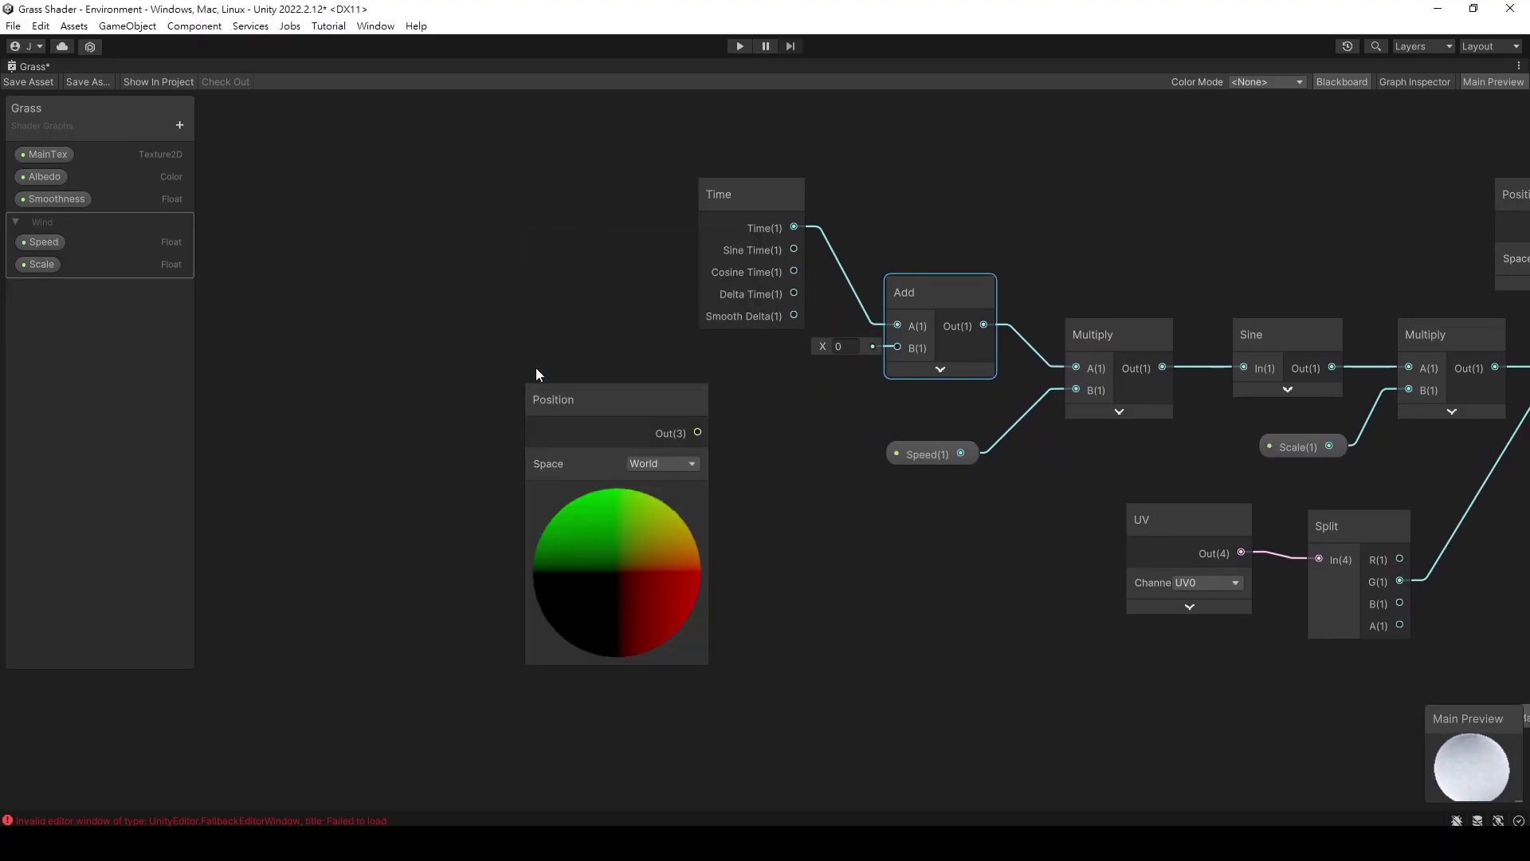
left_click_drag(576, 402, 322, 372)
left_click(367, 472)
Split the Position output, sum its R and B channels with an Add node, and feed the sum into the time Add's B input
left_click_drag(447, 407, 534, 386)
type("split")
key("Return")
left_click_drag(604, 415, 688, 414)
type("add")
left_click(757, 485)
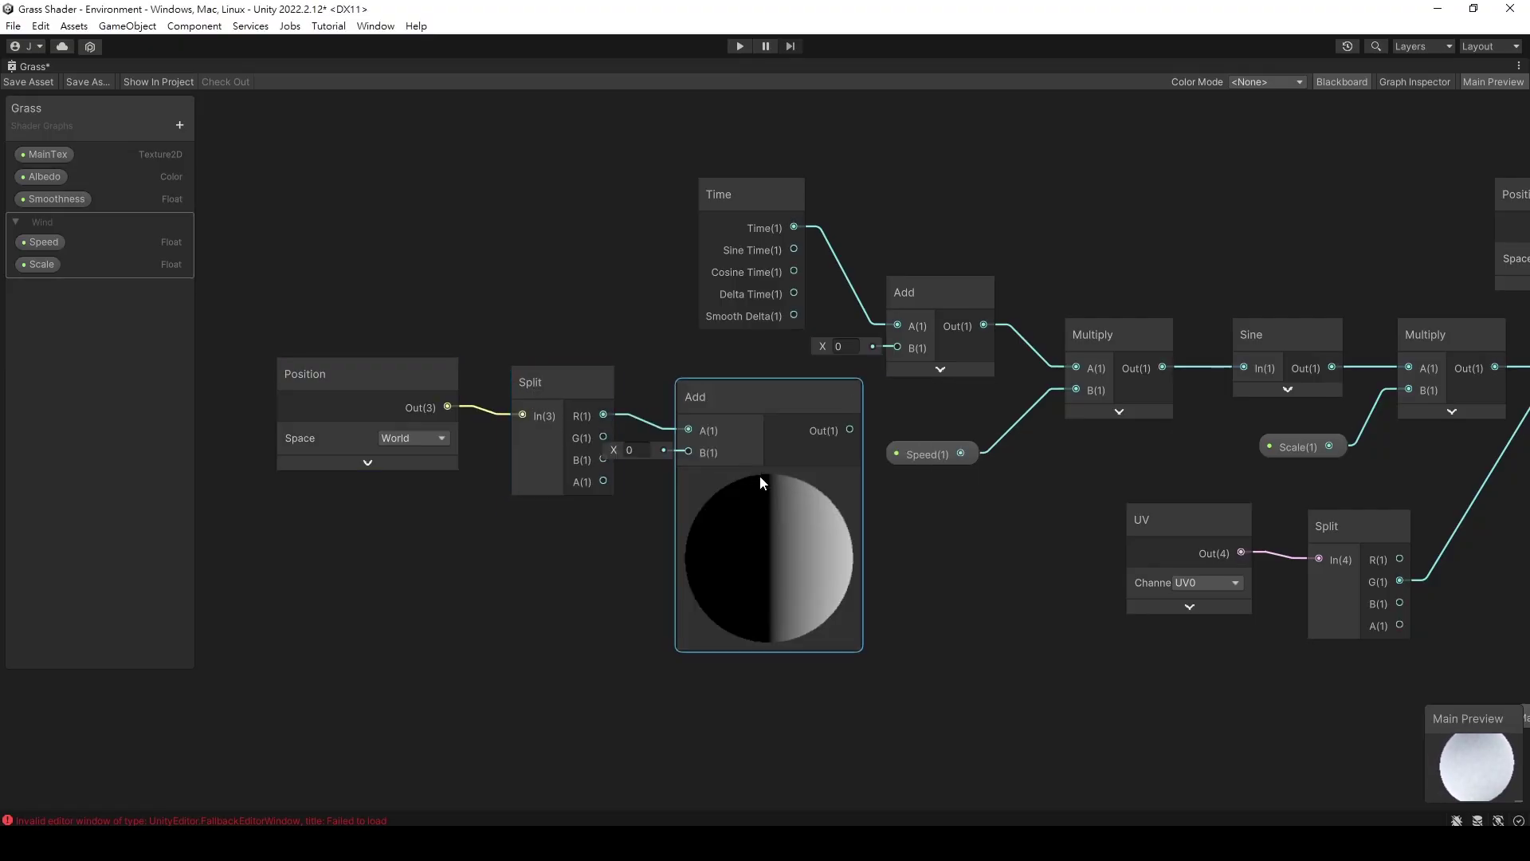
left_click(758, 475)
left_click_drag(603, 459, 704, 444)
left_click_drag(793, 421, 897, 348)
Save the Grass graph with the position offset, restore the editor layout and return to the Scene view
left_click(22, 81)
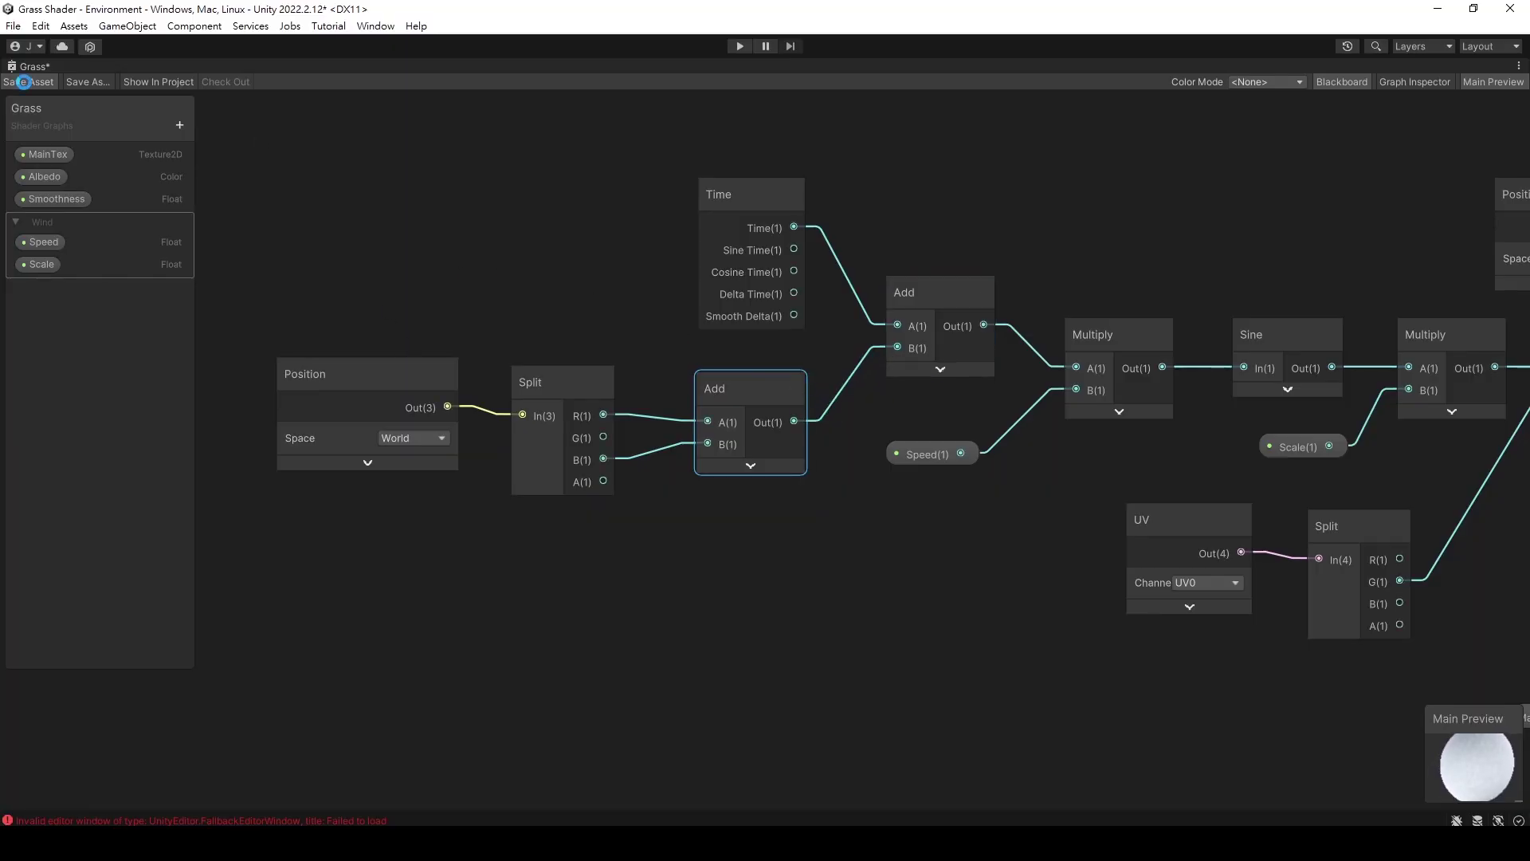
right_click(36, 68)
left_click(67, 76)
left_click(267, 67)
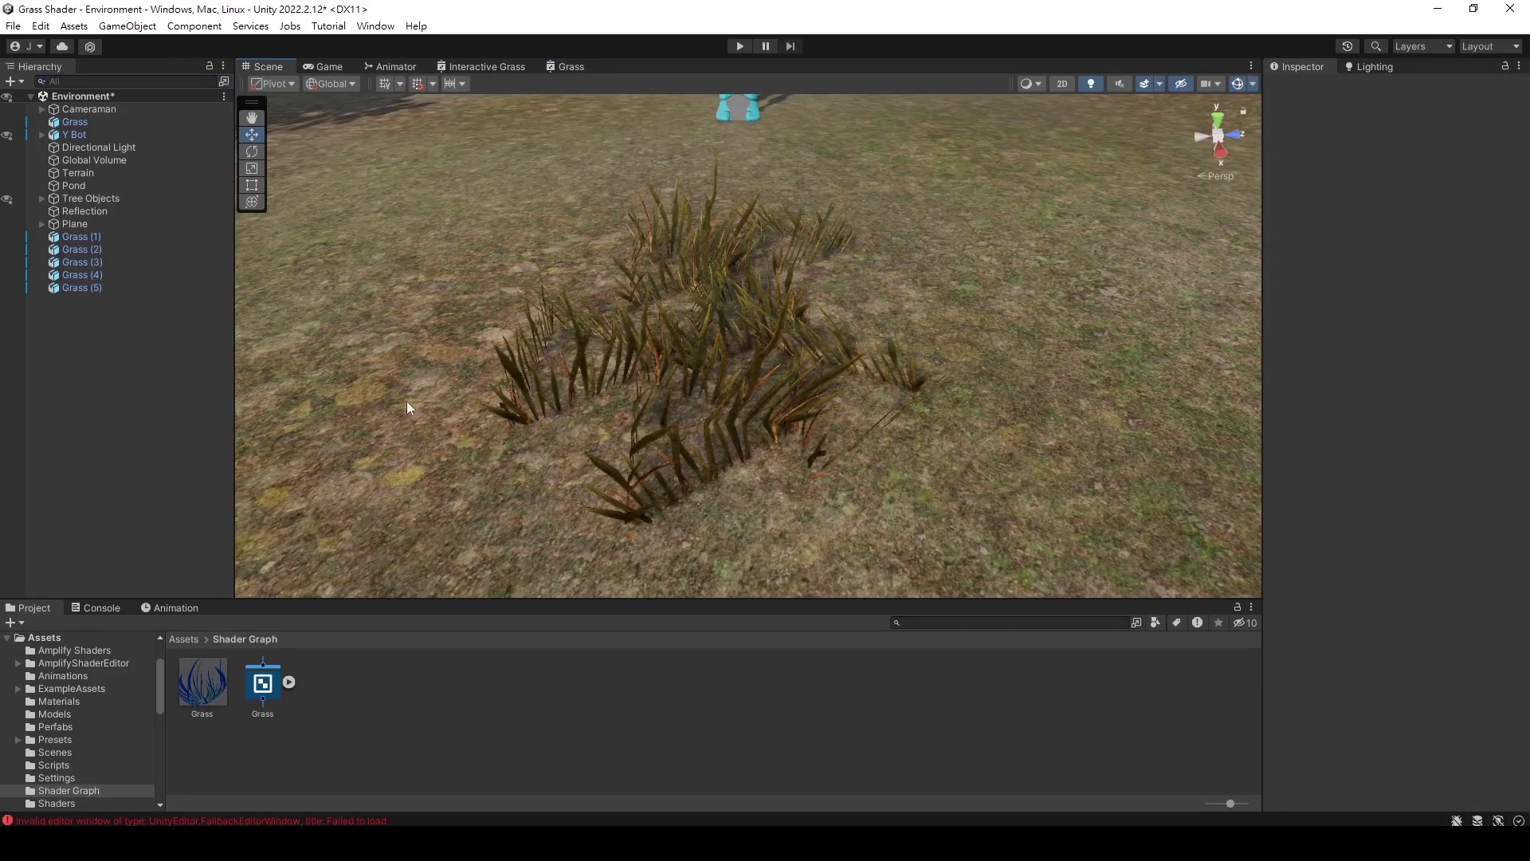
Tune the Grass material's wind by trying Speed 3 with Scale 0.2, and settle on Speed 4 with Scale 0.2
left_click(201, 682)
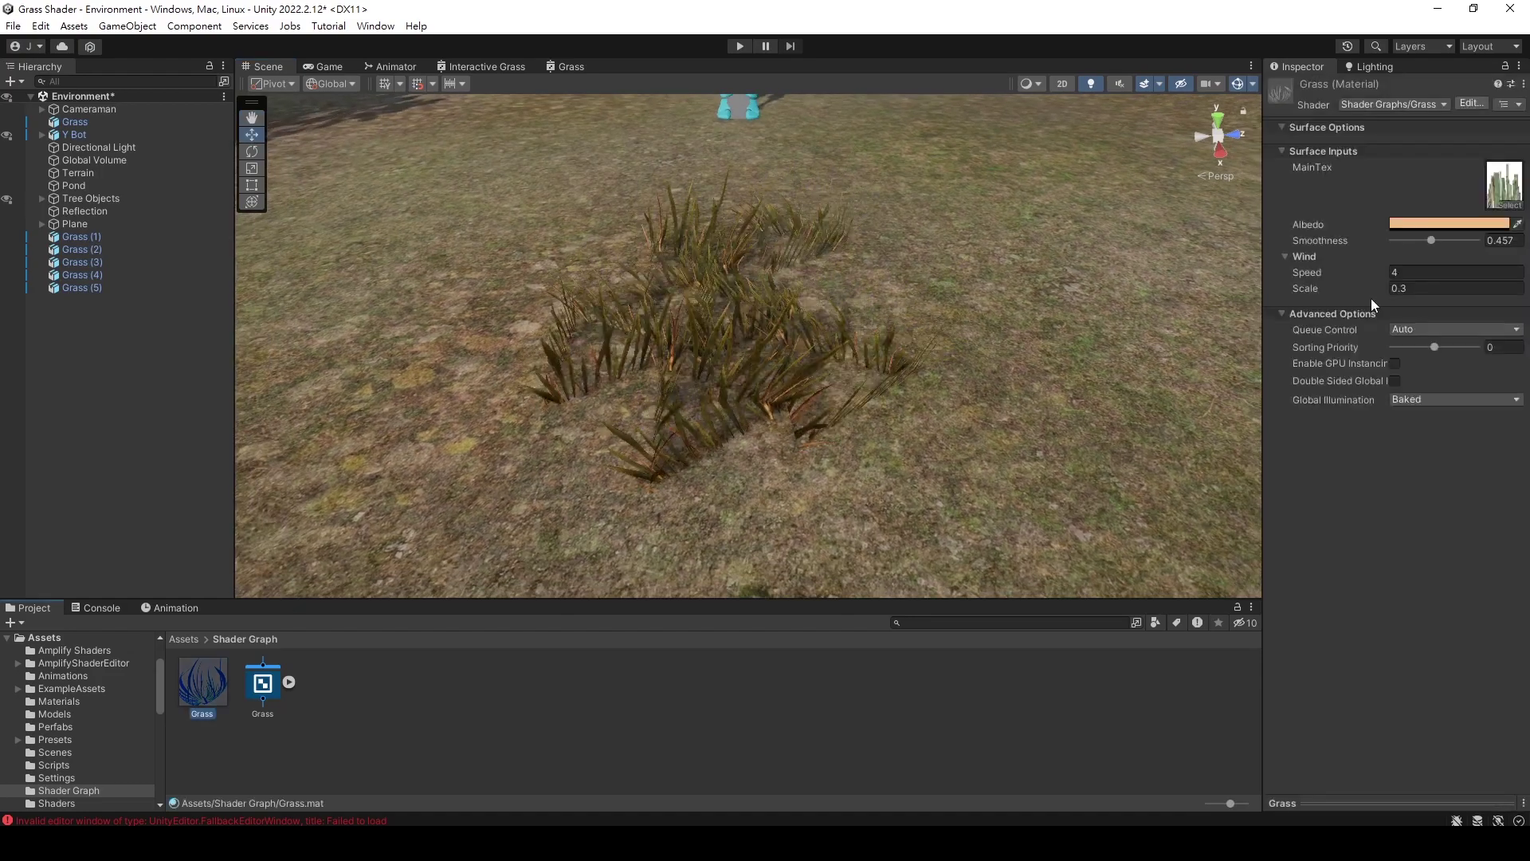
right_click_drag(803, 318, 805, 304)
left_click(1403, 288)
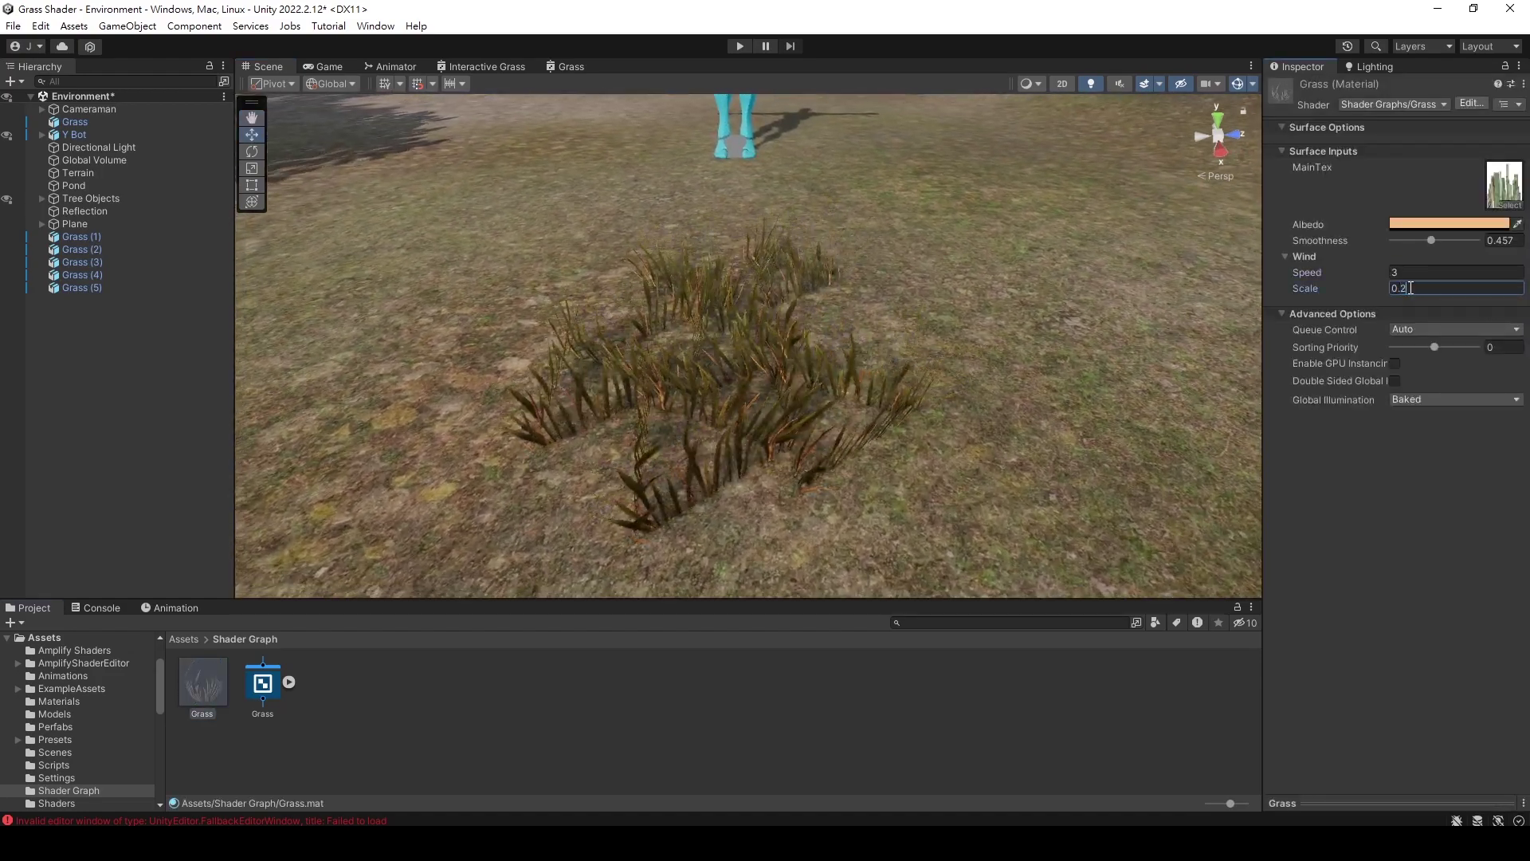
right_click_drag(775, 327, 765, 311)
key("s")
key("w")
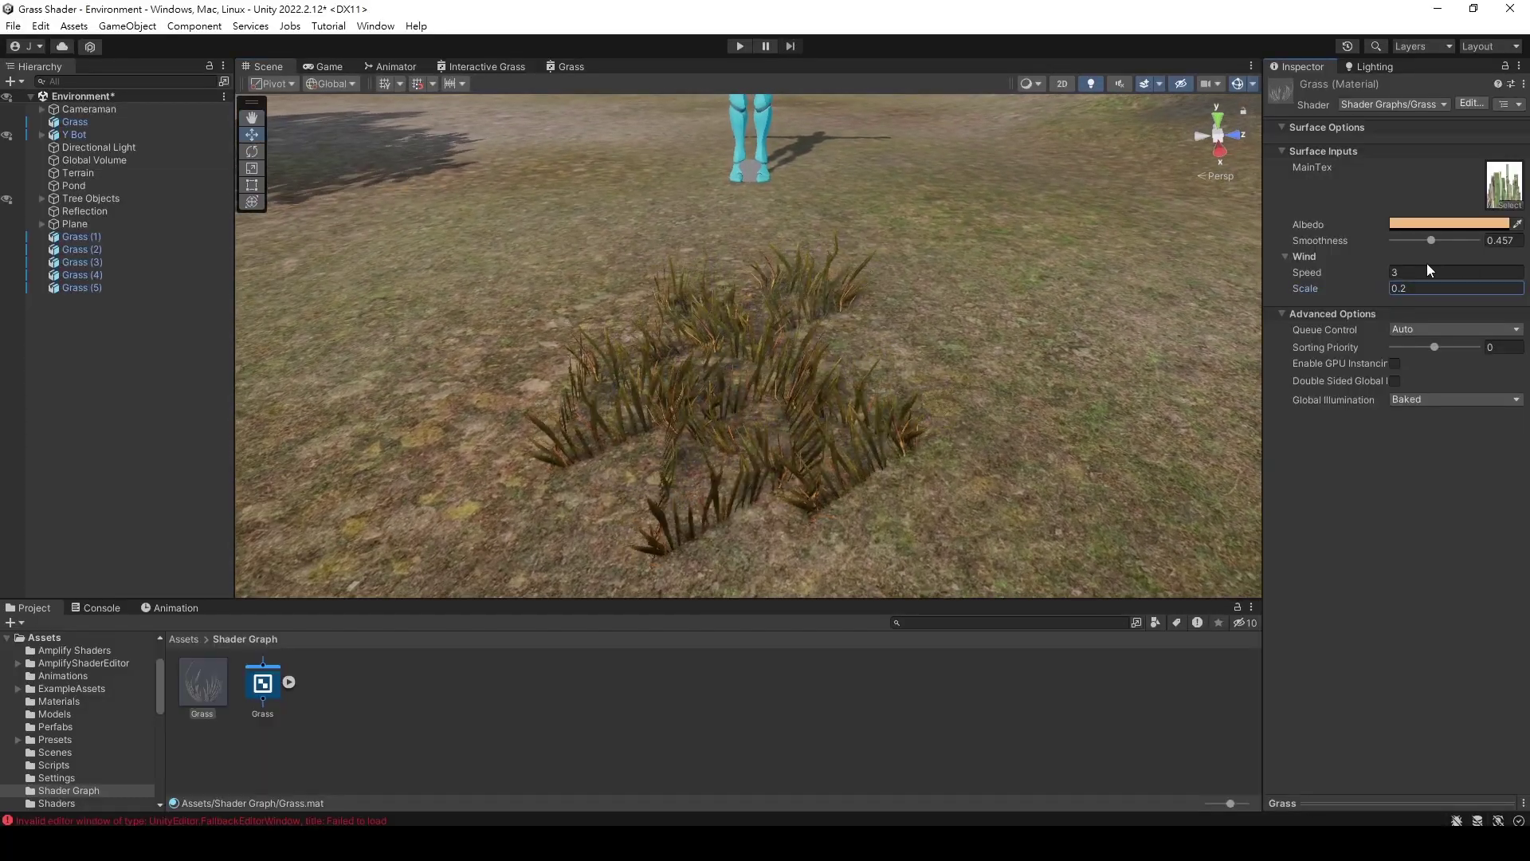
left_click(1427, 272)
type("4")
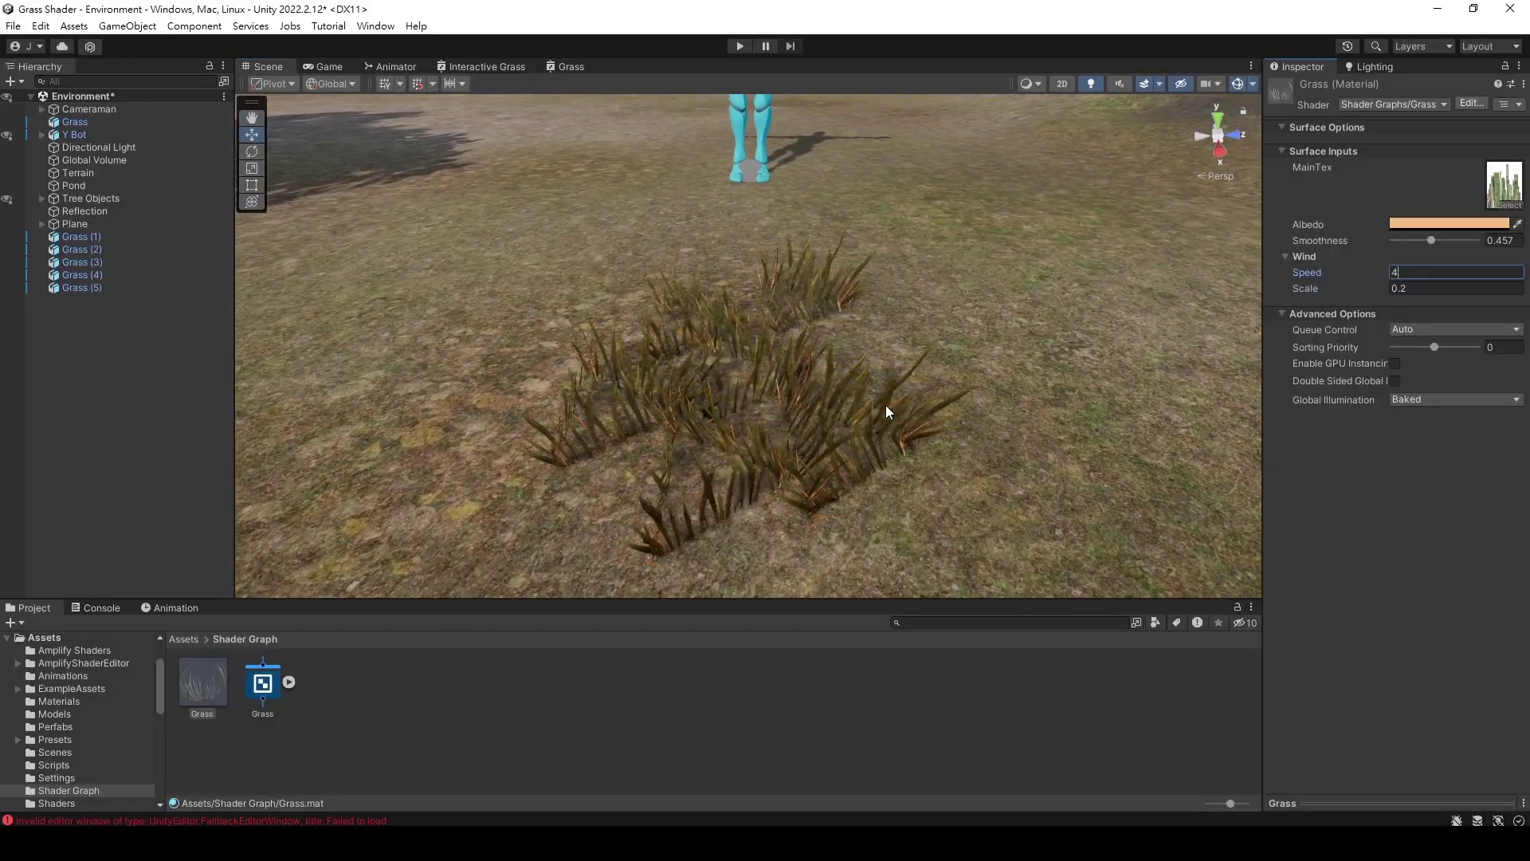
Delete the five duplicated Grass objects, Grass (1) through Grass (5), from the scene
left_click(74, 237)
left_click(82, 287, "shift")
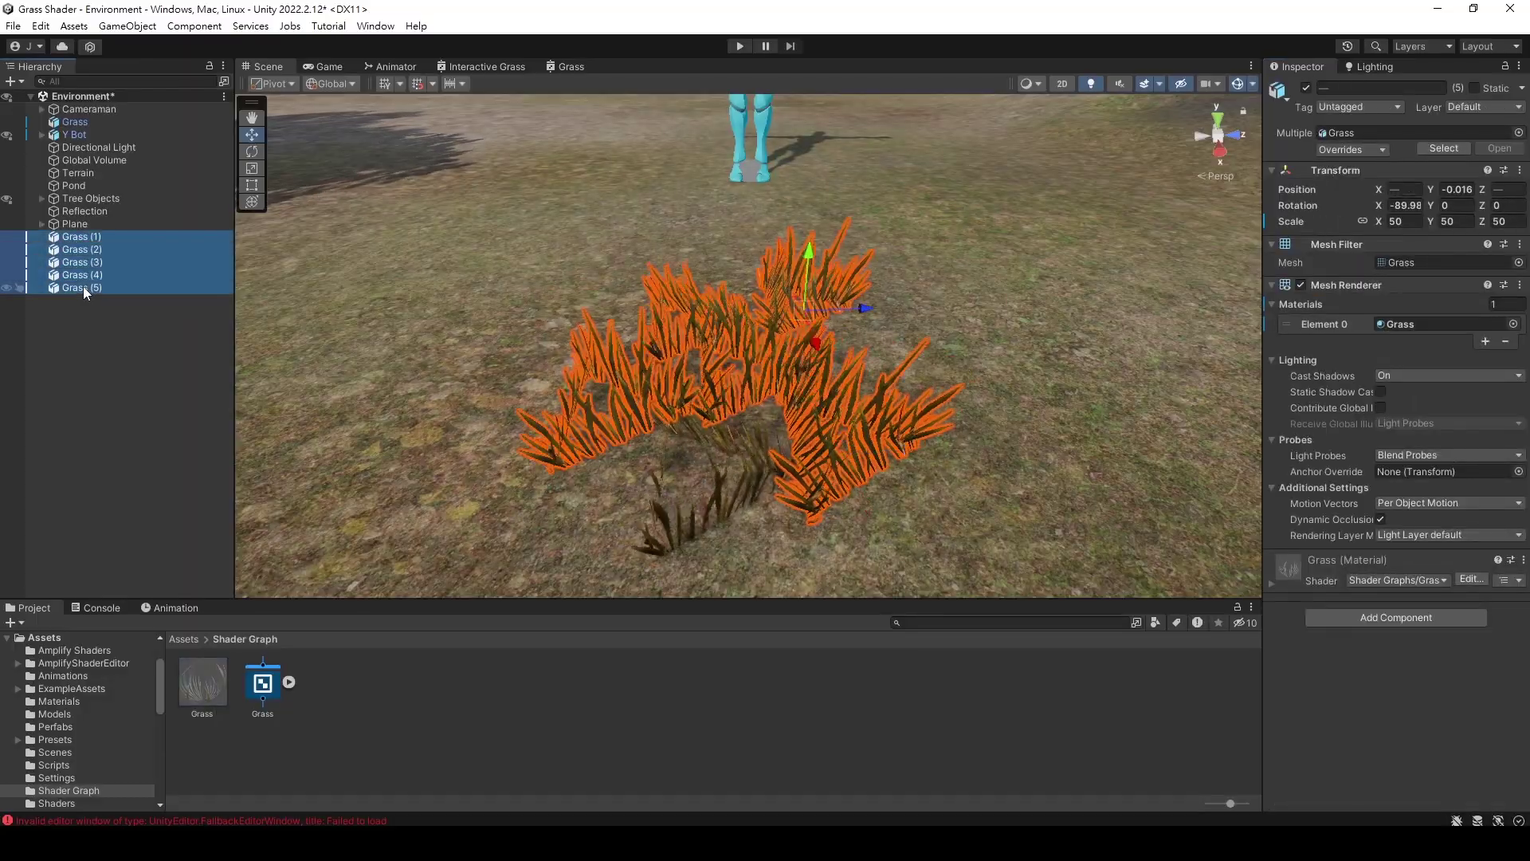
key("Delete")
Create an empty object in the scene and name it Grass
right_click(109, 255)
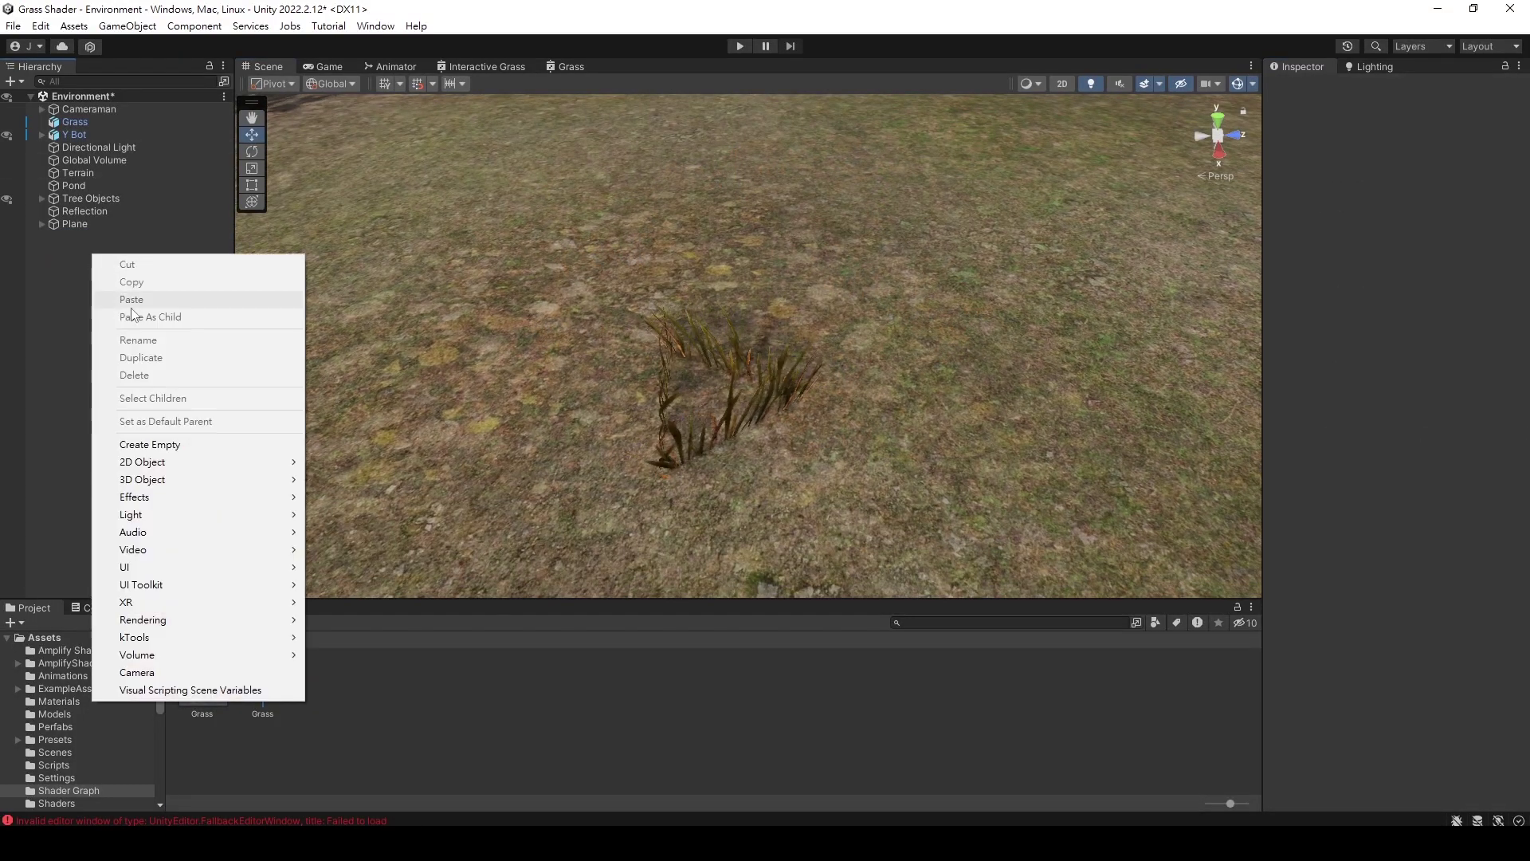
left_click(150, 444)
type("Grass")
left_click(97, 251)
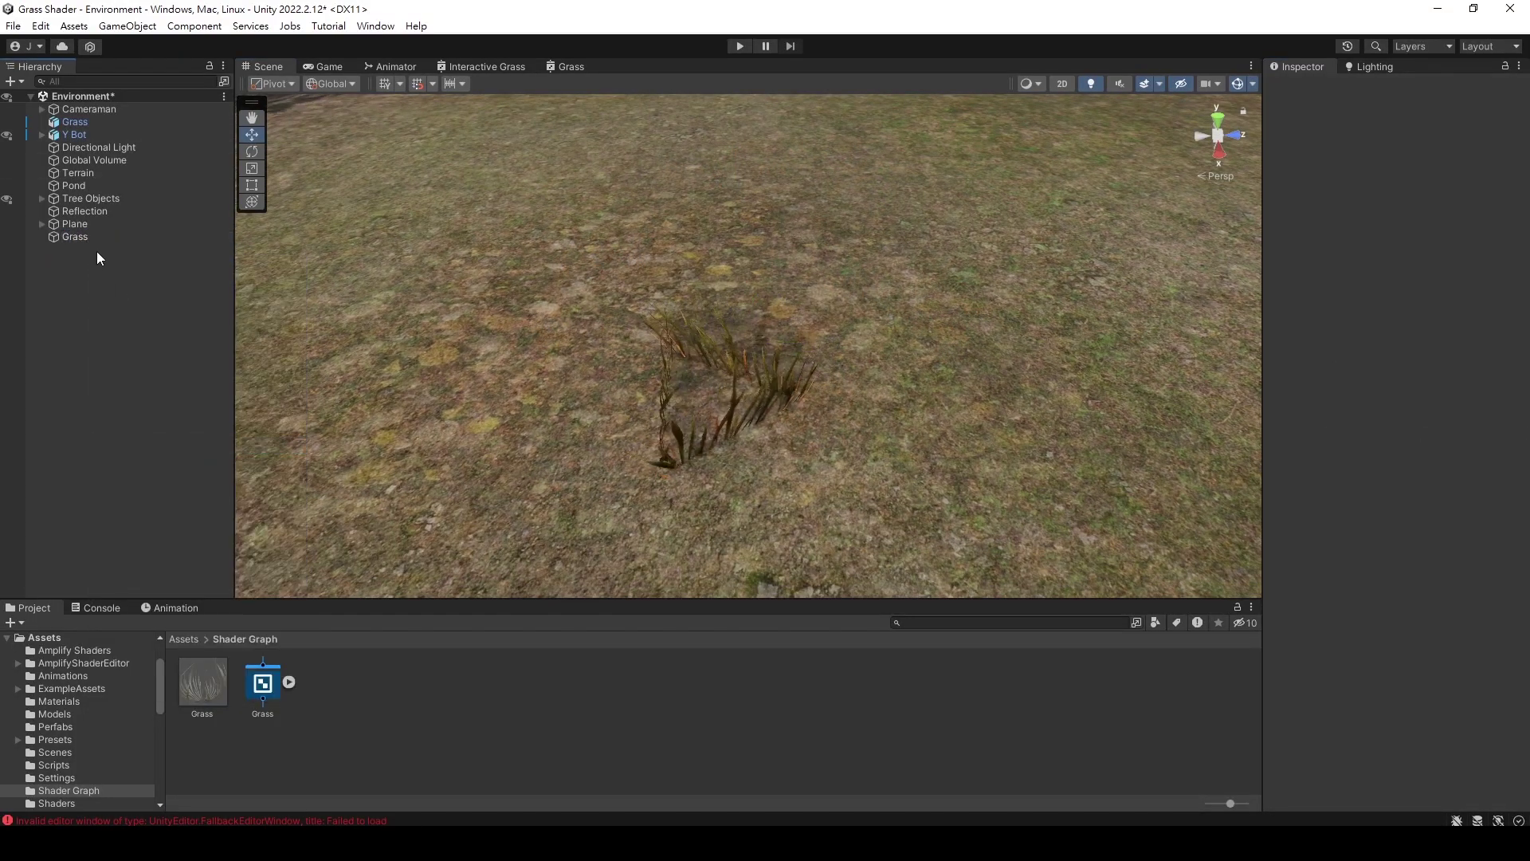
Move the empty Grass object up beside the original clump and make the clump its child
left_click_drag(75, 237, 78, 118)
left_click(1416, 149)
type("0")
left_click_drag(76, 136, 81, 123)
left_click(81, 122)
Add an LOD Group component to the parent Grass object
left_click(1429, 216)
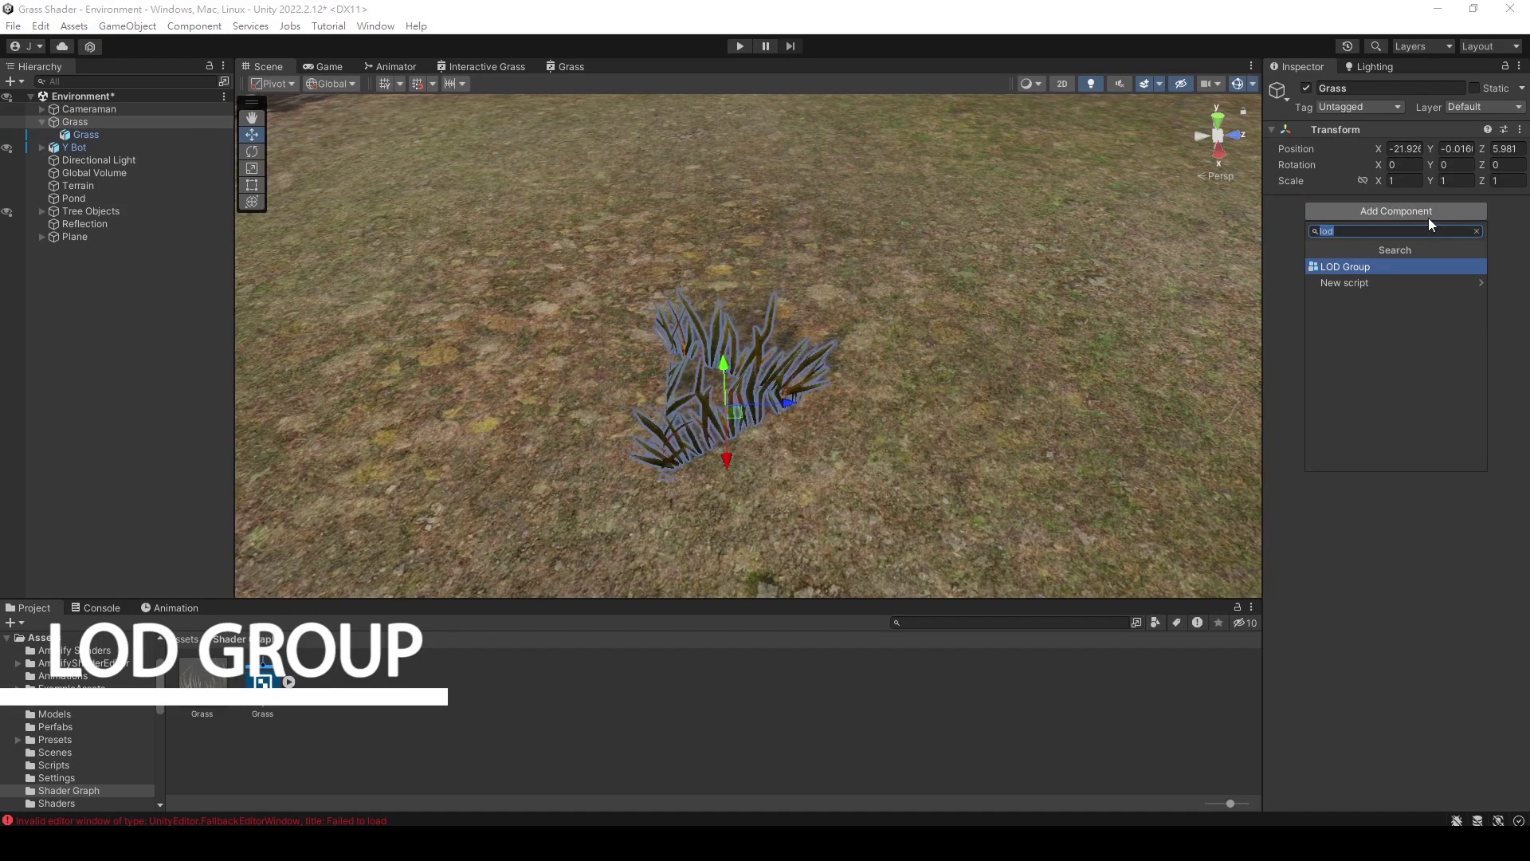
key("Return")
left_click_drag(920, 251, 820, 313, "alt")
Delete the extra LOD levels so only LOD 0 remains, and assign the child Grass mesh renderer to it
right_click(1304, 259)
left_click(1340, 284)
right_click(1324, 260)
left_click(1365, 285)
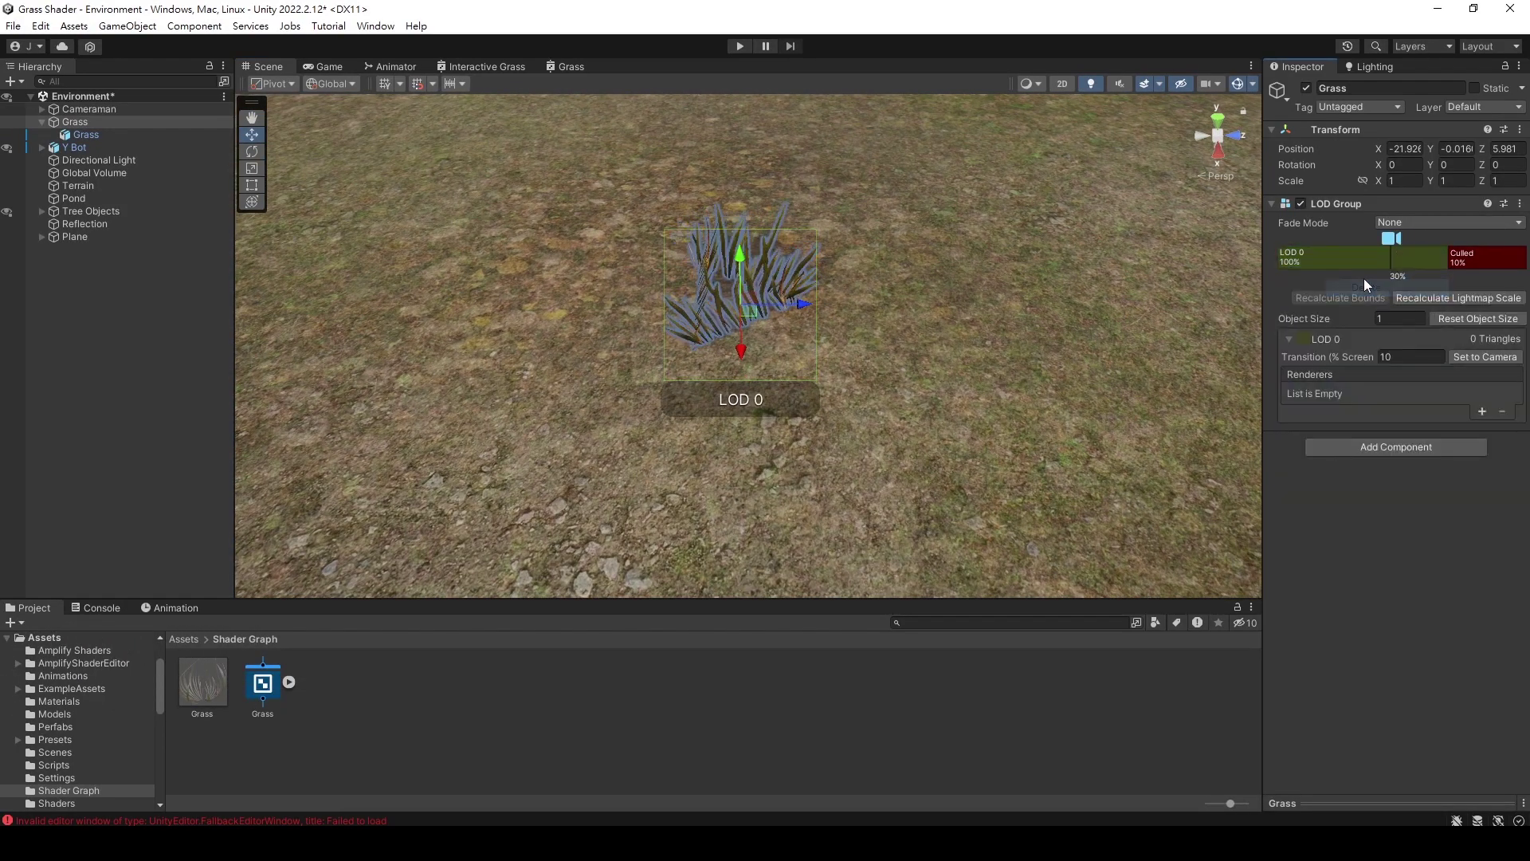
left_click(1354, 266)
left_click_drag(1267, 274, 1304, 313)
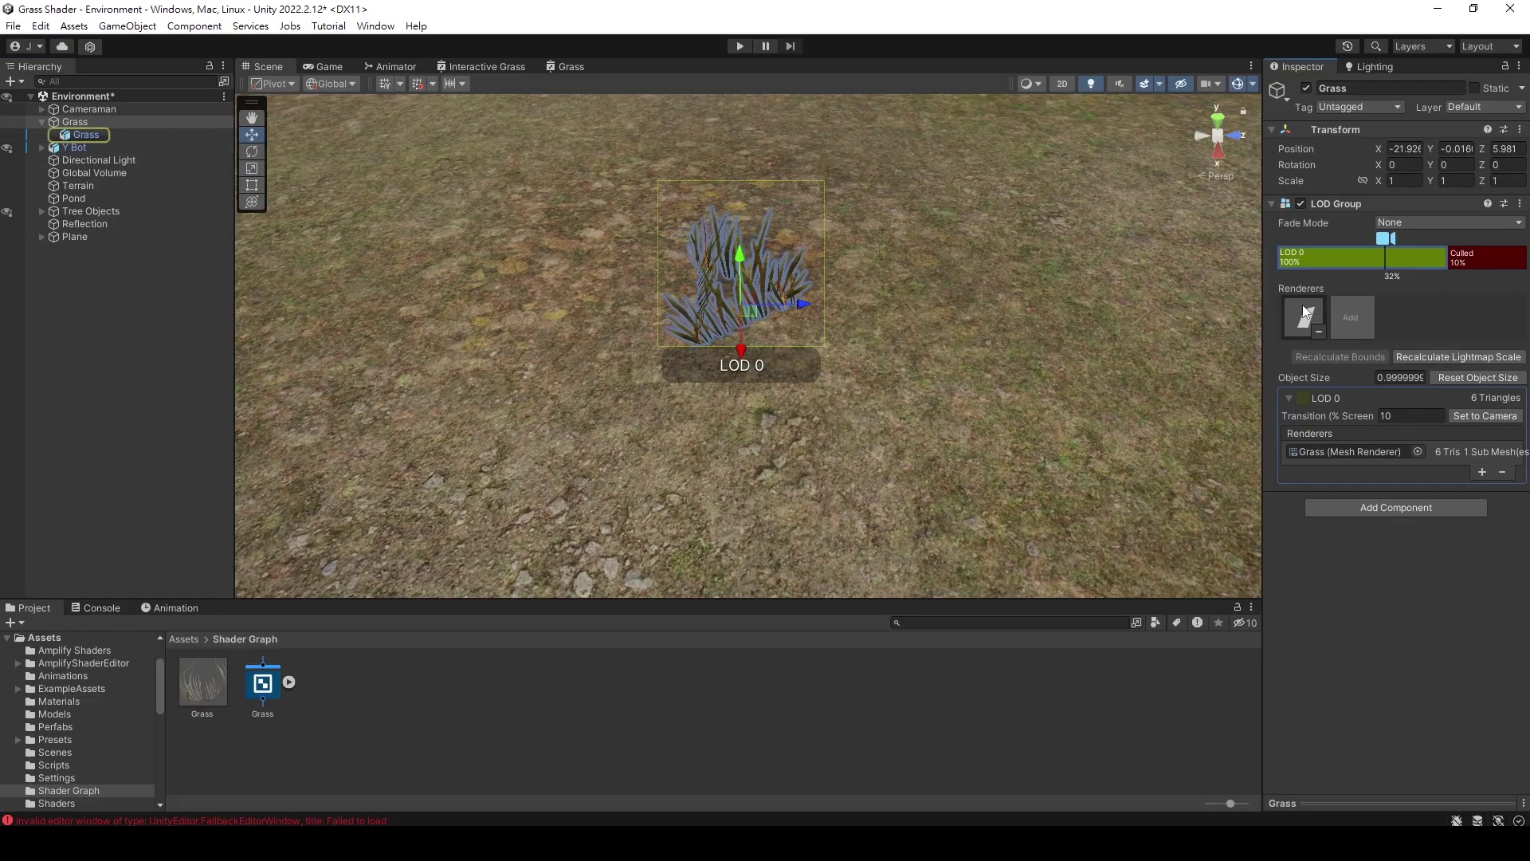
Check the clump's culling distance in the scene and lower the LOD Group's Culled threshold to about 4%
right_click_drag(877, 243, 870, 196)
scroll(871, 188, "down", 8)
left_click(935, 106)
key("w")
key("s")
key("w")
left_click(732, 351)
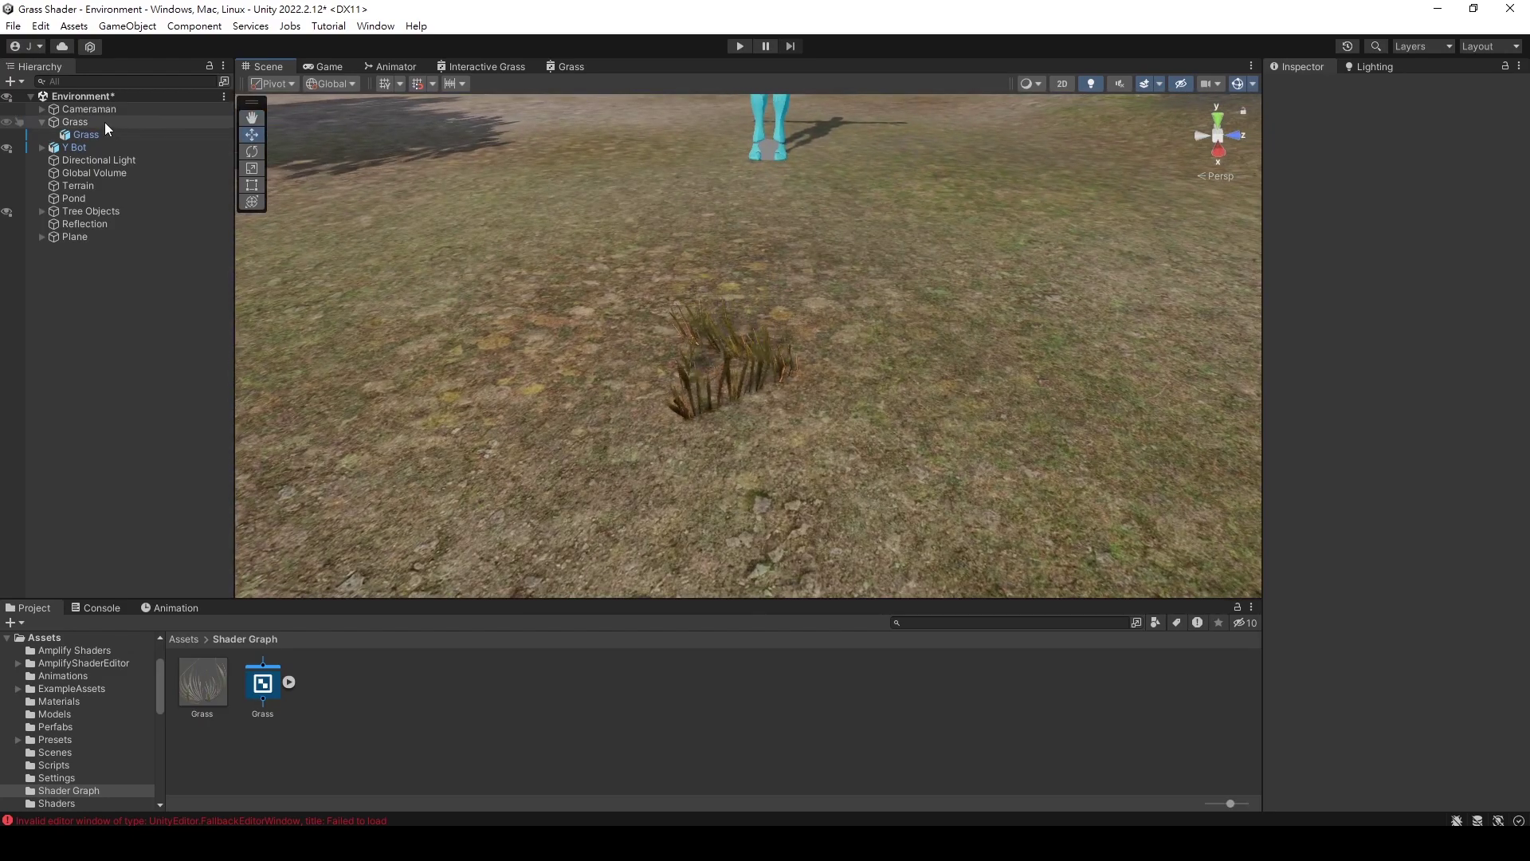
left_click_drag(1449, 261, 1474, 260)
left_click(882, 146)
right_click_drag(882, 146, 852, 114)
key("w")
key("s")
Save the parent Grass object as a prefab in the Shader Graph folder and delete it from the scene
double_click(80, 135)
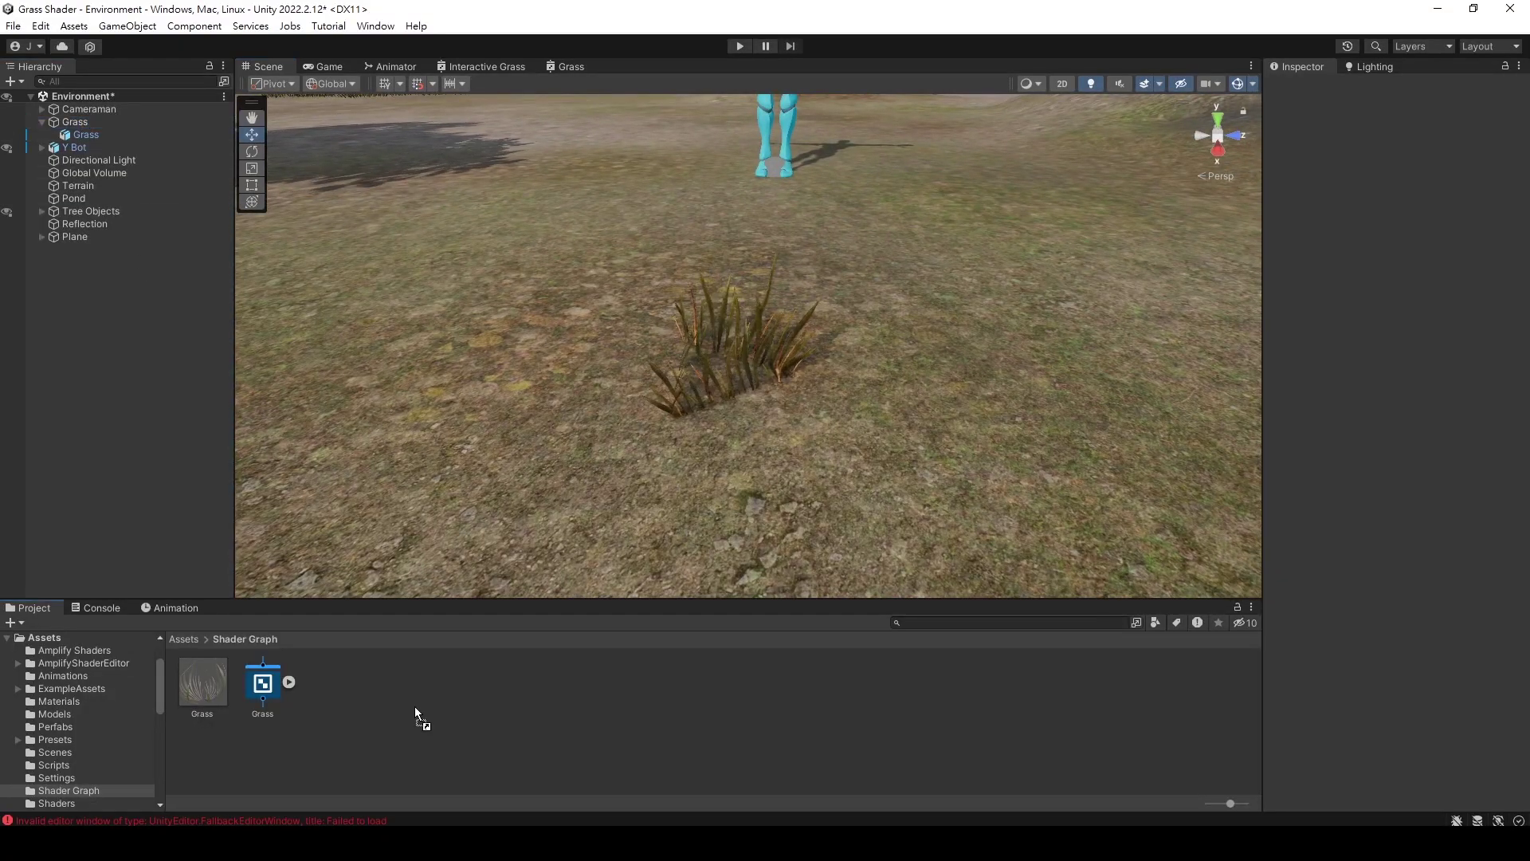
left_click_drag(415, 706, 416, 710)
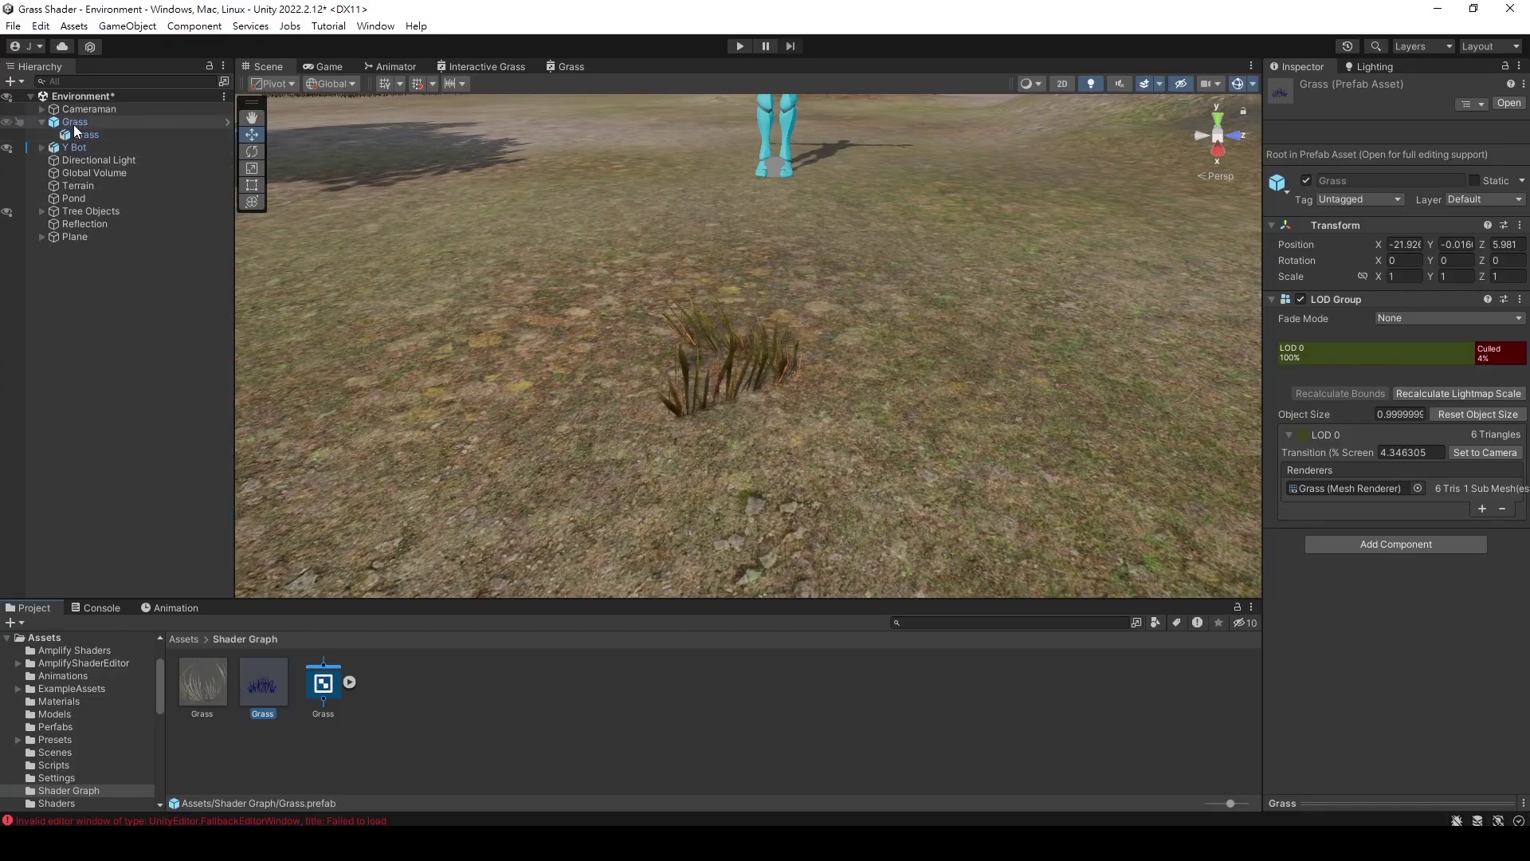
left_click(74, 125)
key("Delete")
Select the Terrain and add the new Grass prefab as a tree type for Paint Trees
left_click(973, 292)
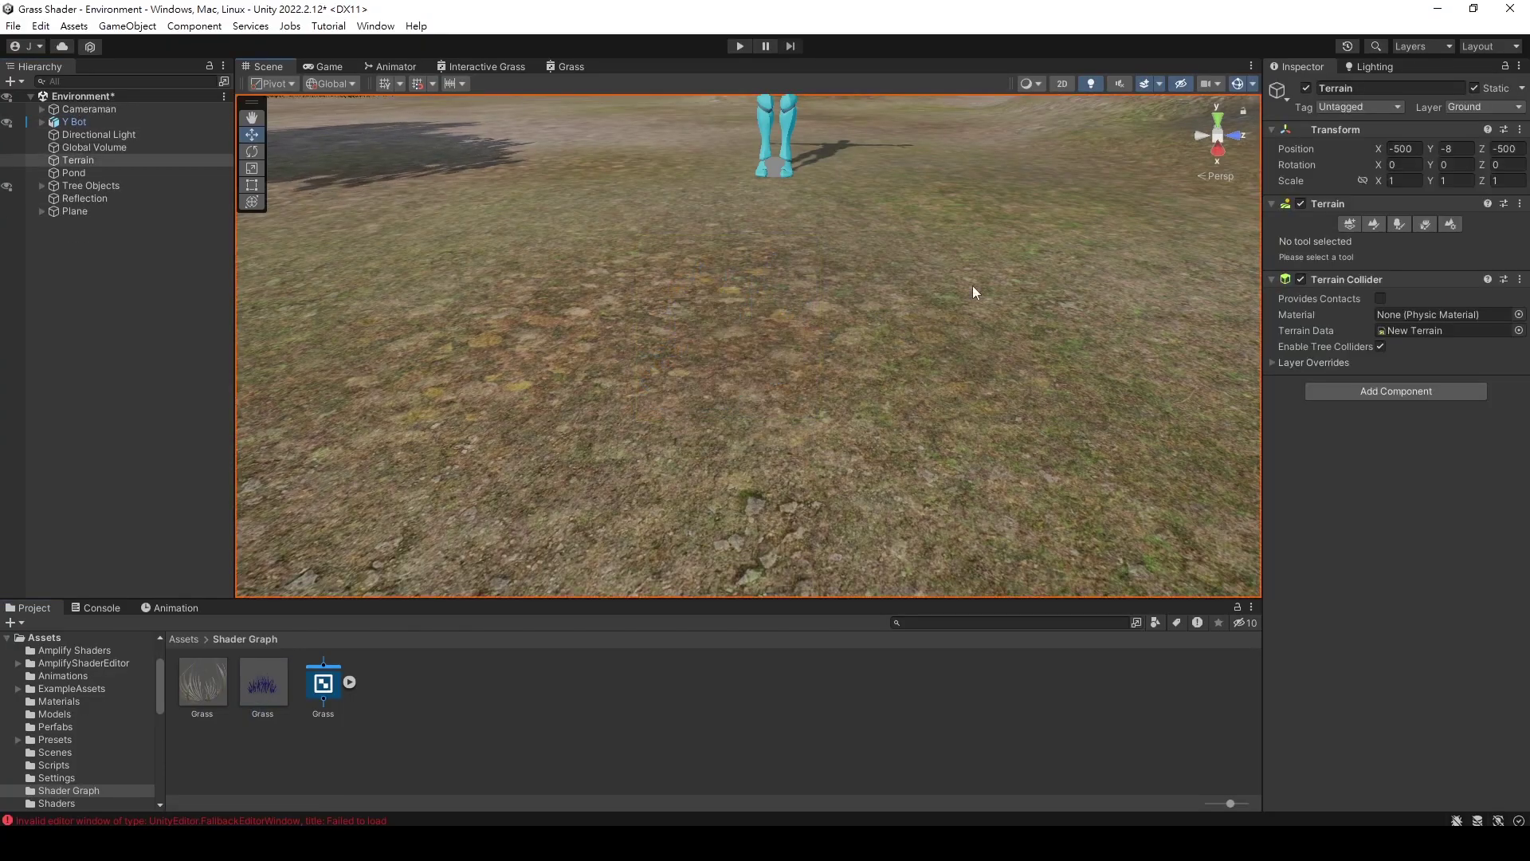
left_click(1400, 225)
left_click(1442, 399)
left_click(1438, 408)
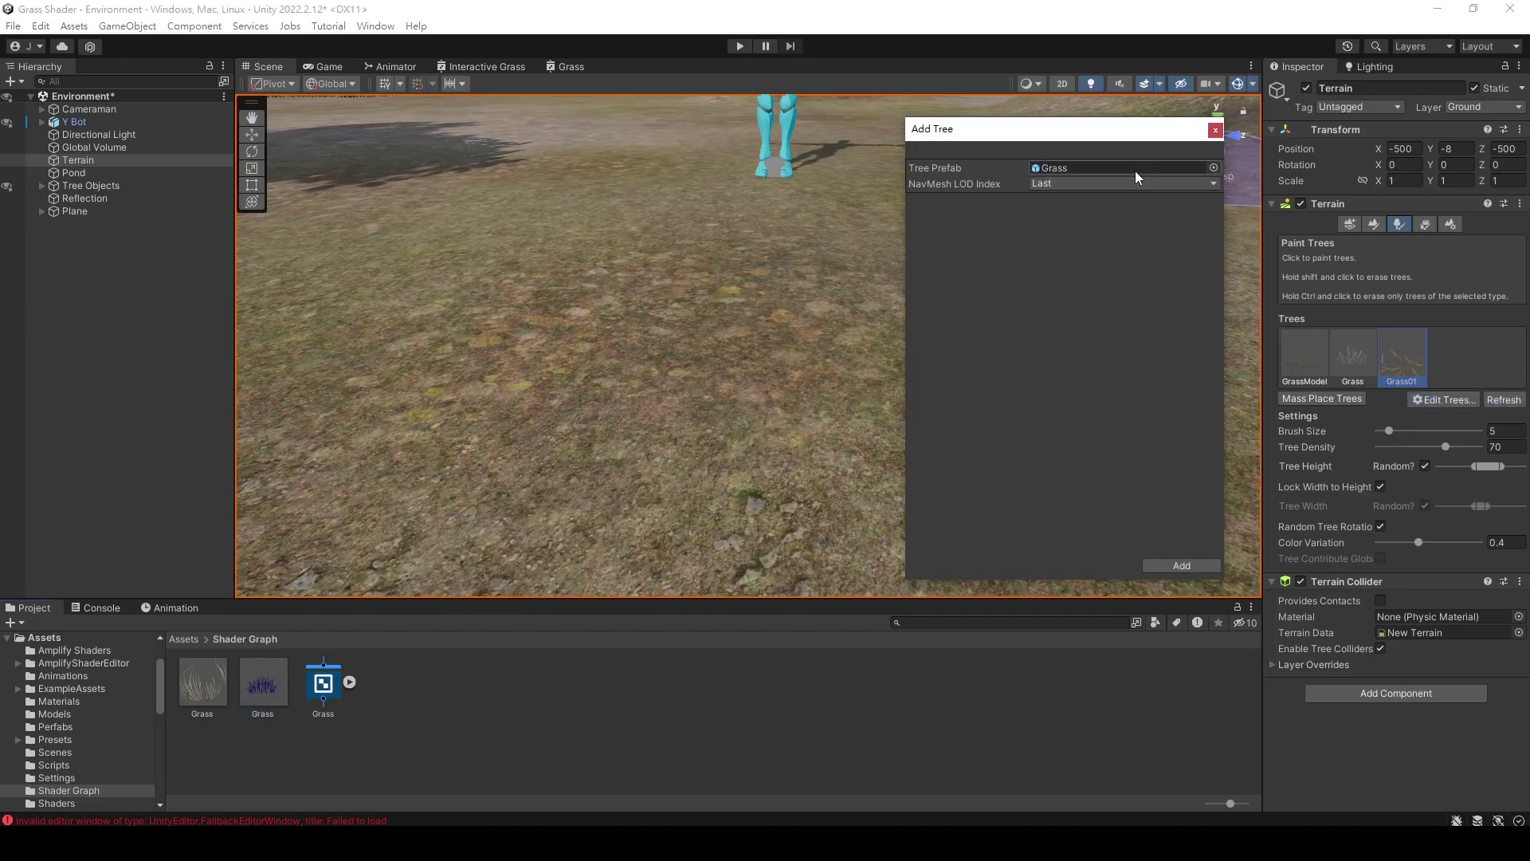
left_click(1170, 567)
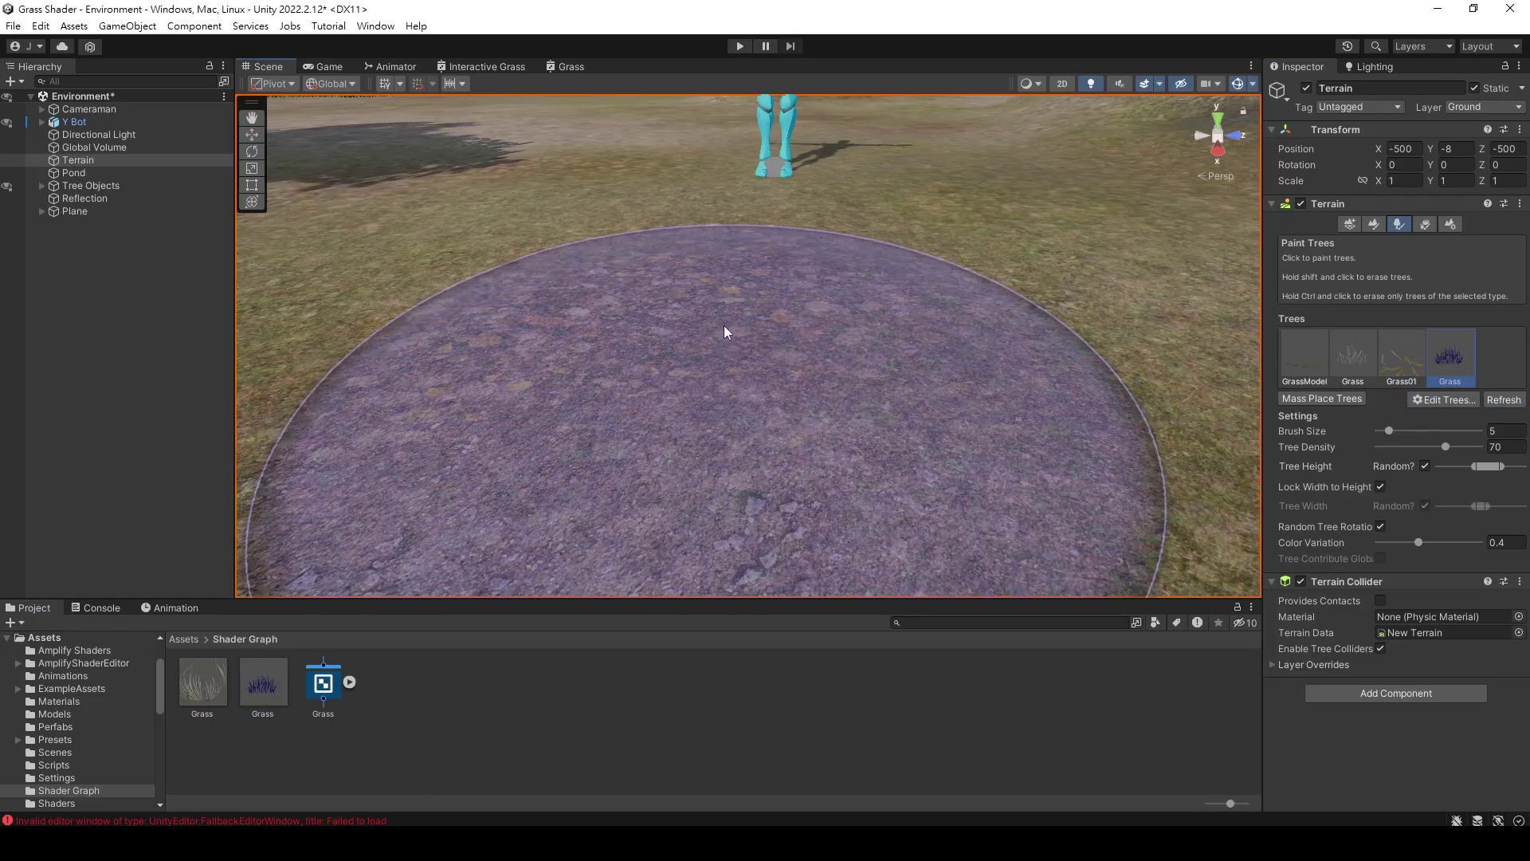
Paint a wide patch of the Grass prefab on the terrain near the character and enter Play mode
right_click_drag(725, 332, 714, 332)
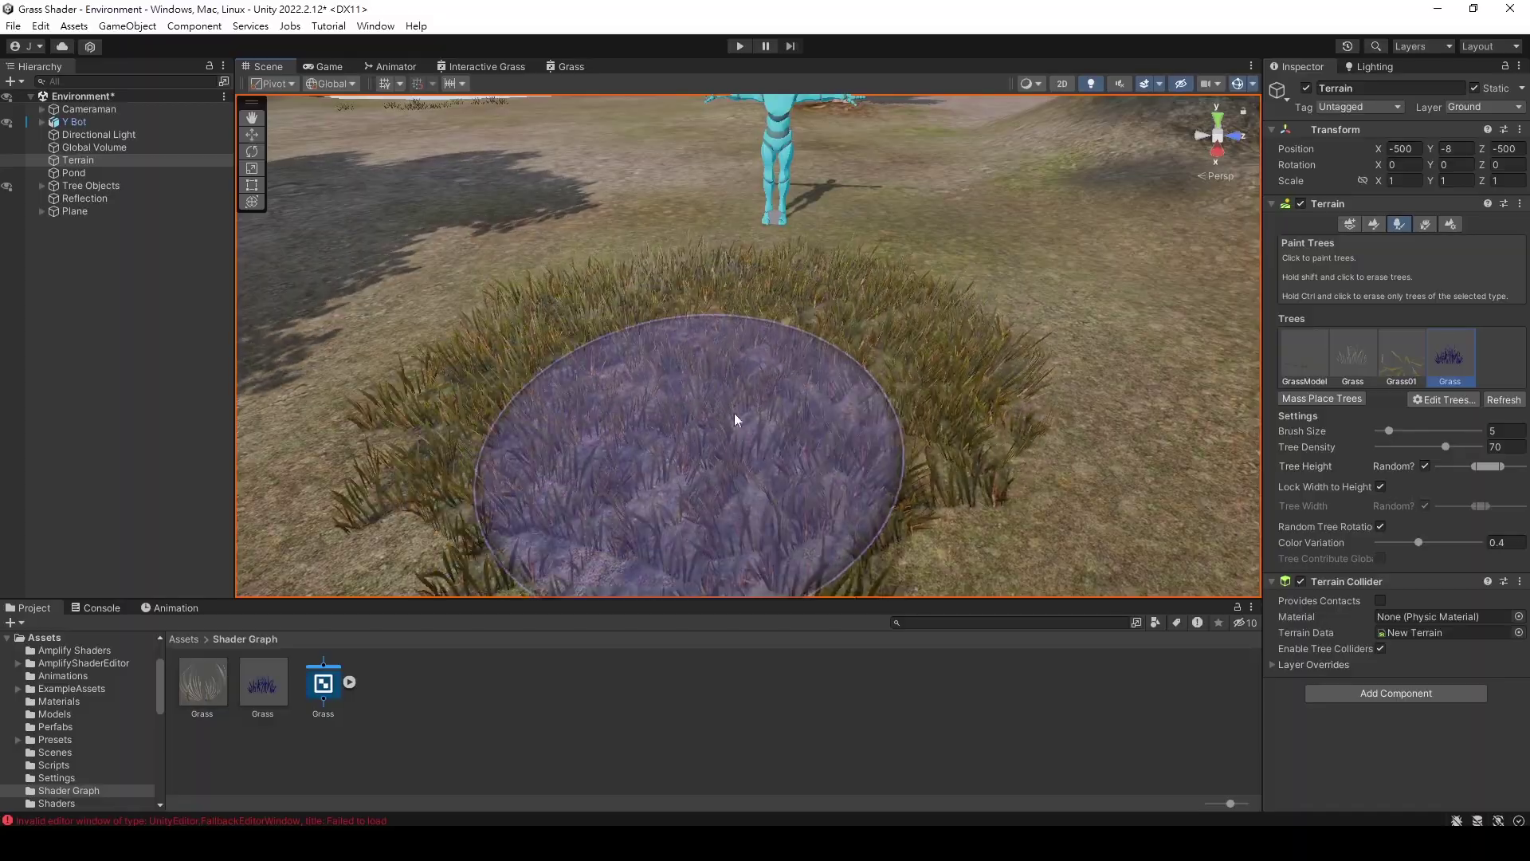
mouse_move(734, 414)
right_mouse_down()
mouse_move(946, 382)
mouse_move(895, 427)
mouse_move(869, 316)
mouse_move(783, 237)
right_mouse_up()
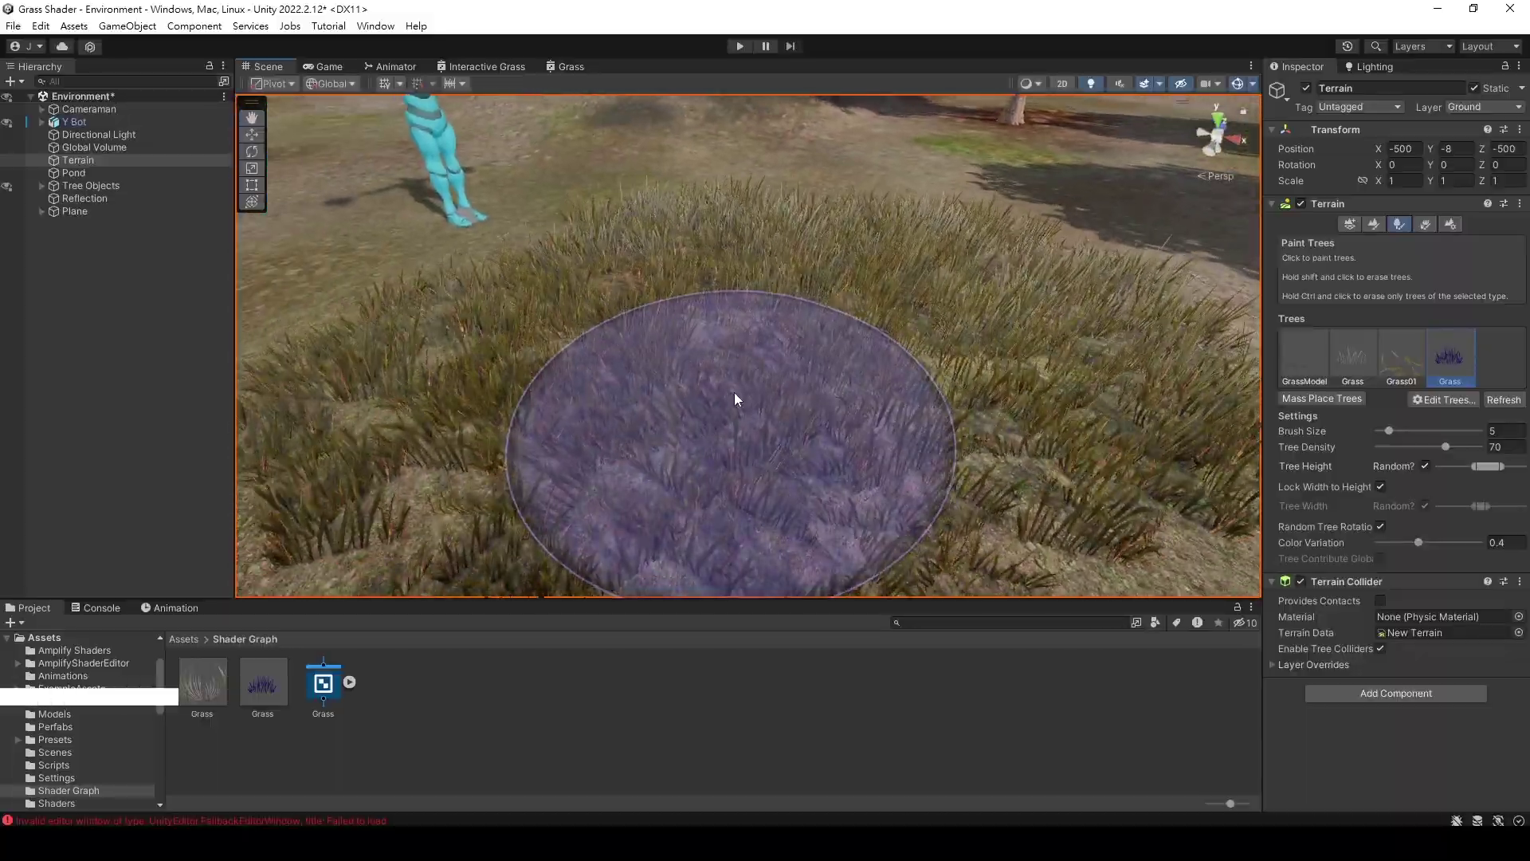
left_click(739, 46)
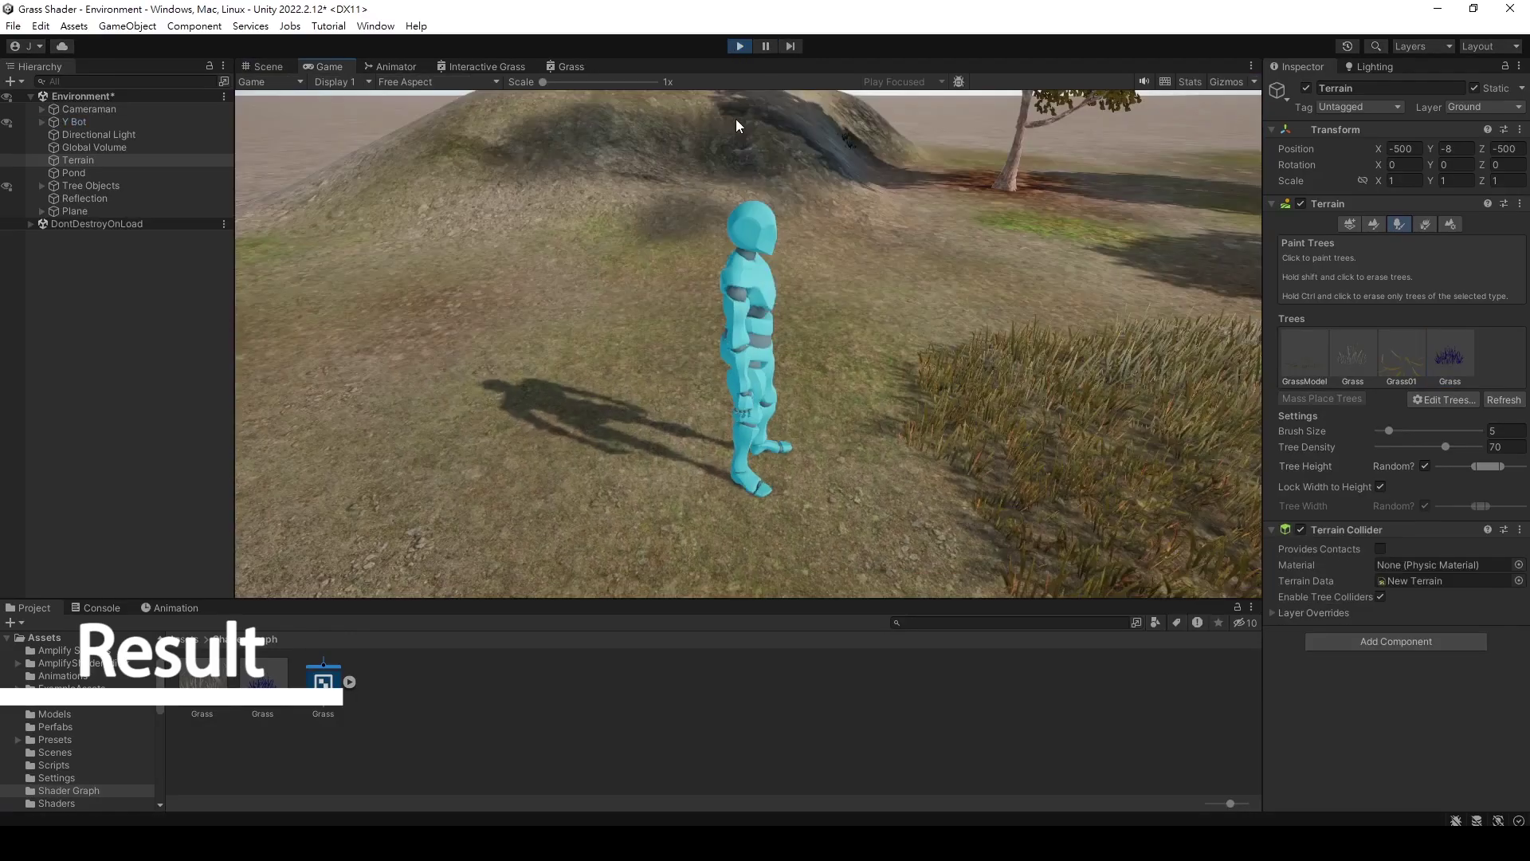